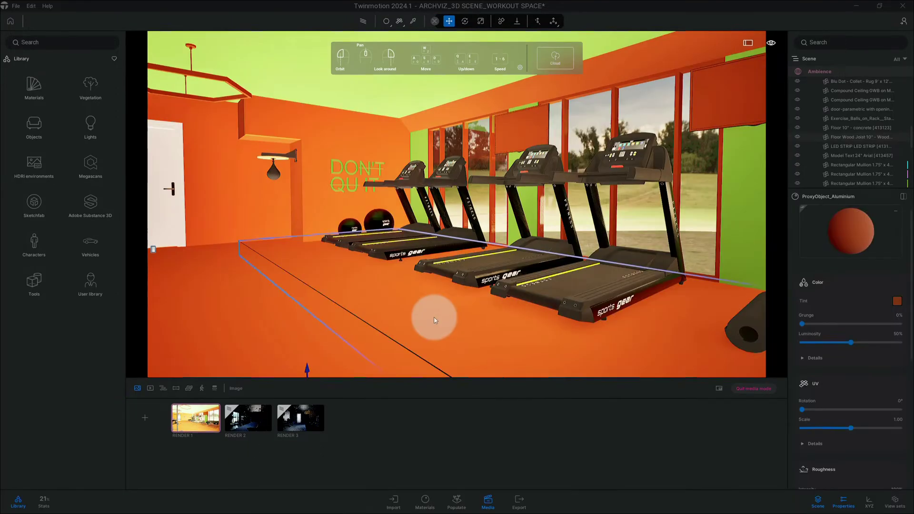
Select the Floor Wood Joist and orbit toward the weight benches, door and treadmills
left_click(434, 320)
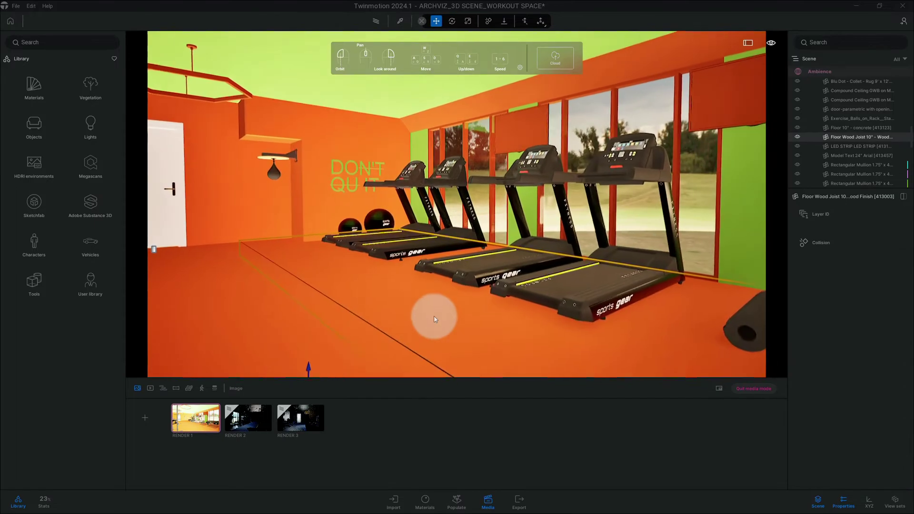
left_click(431, 321)
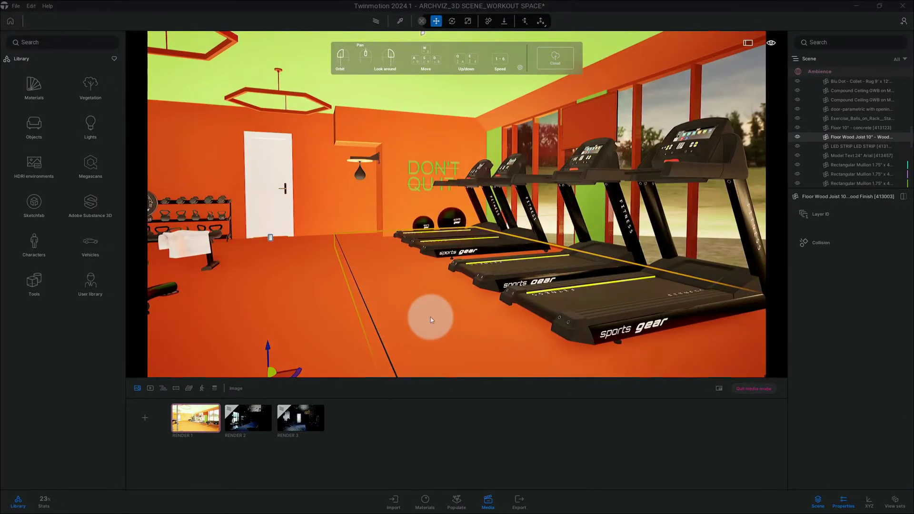
mouse_move(431, 320)
left_mouse_down()
mouse_move(423, 319)
mouse_move(435, 323)
left_mouse_up()
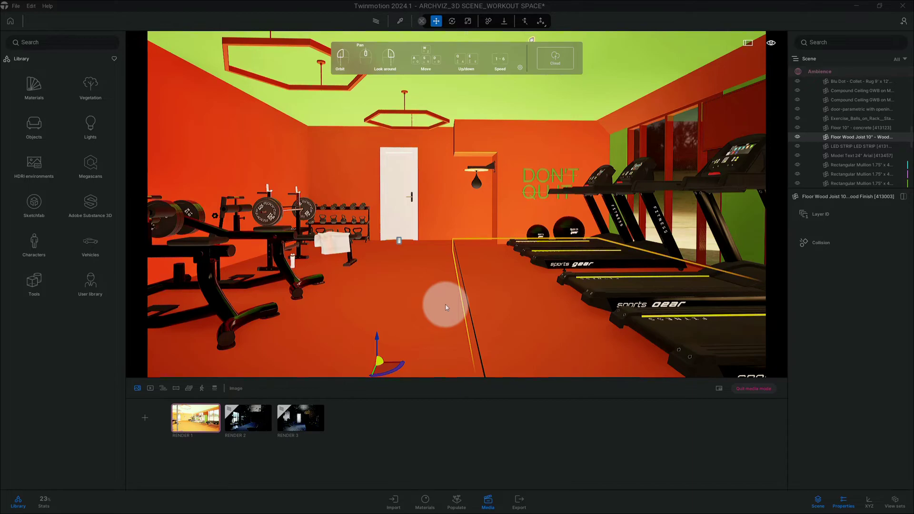
left_click_drag(486, 281, 445, 314)
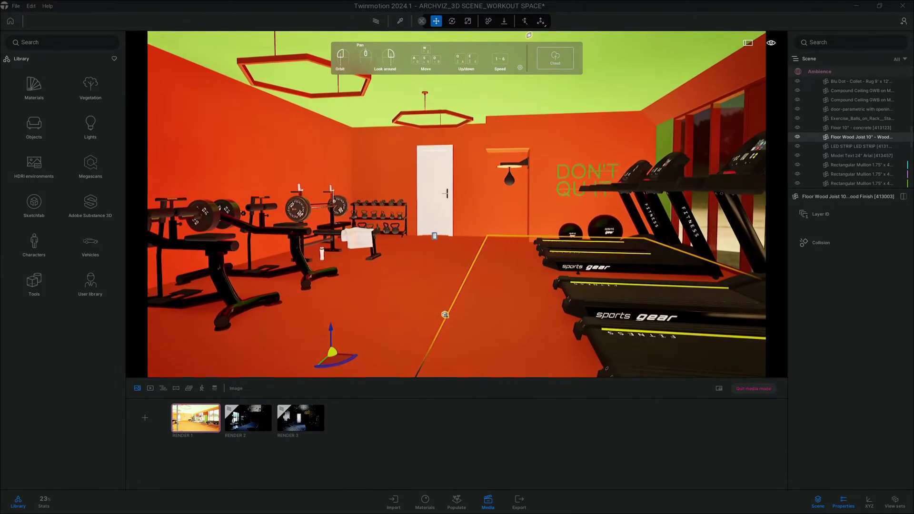
scroll(483, 286, "up", 5)
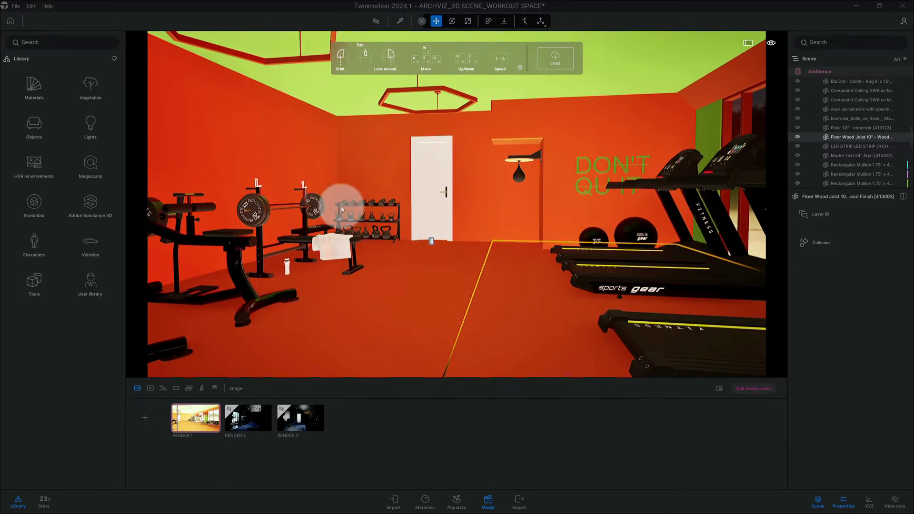
left_click_drag(388, 276, 405, 289)
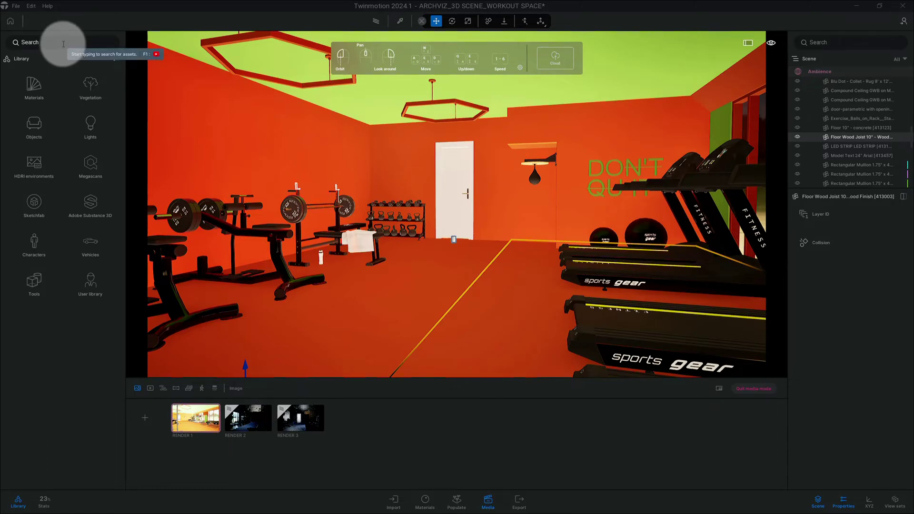
type("gym")
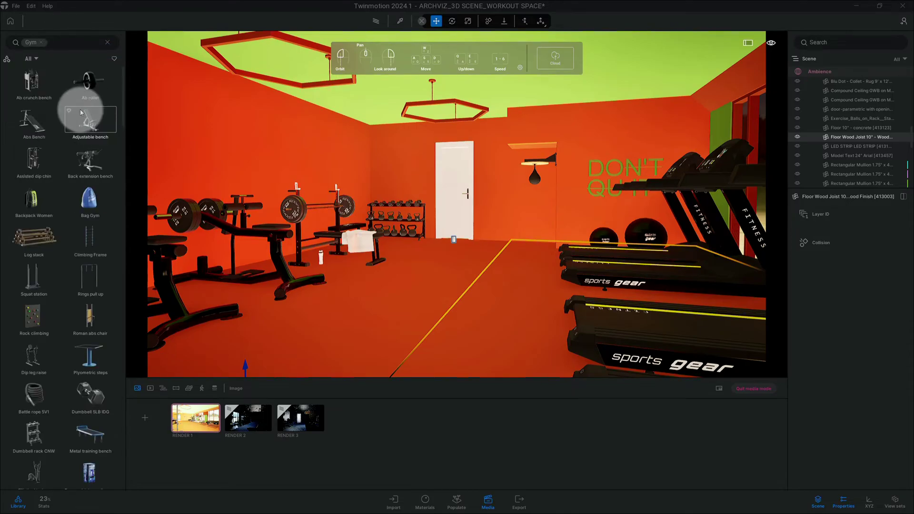
scroll(82, 134, "down", 2)
scroll(84, 152, "down", 2)
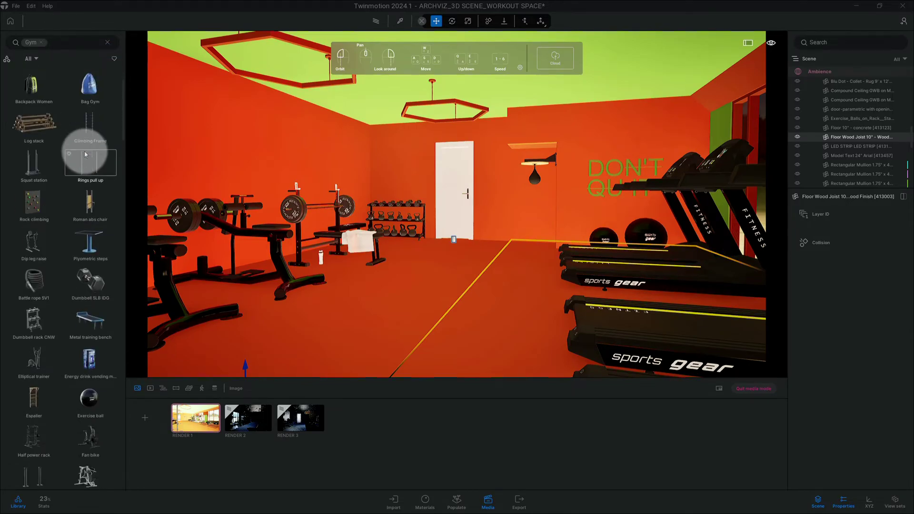
scroll(85, 154, "down", 1)
scroll(85, 154, "down", 1)
scroll(84, 154, "down", 1)
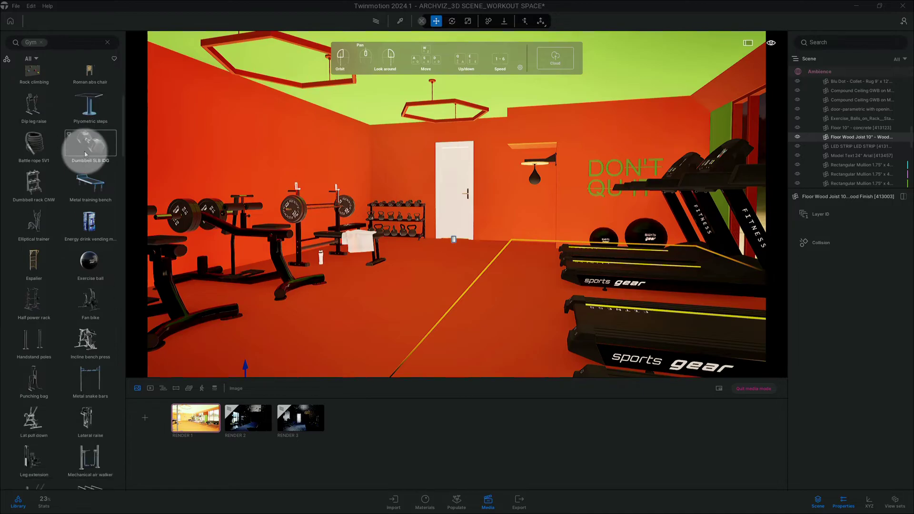
scroll(85, 154, "down", 1)
scroll(85, 154, "down", 1)
scroll(84, 153, "down", 1)
scroll(85, 154, "down", 1)
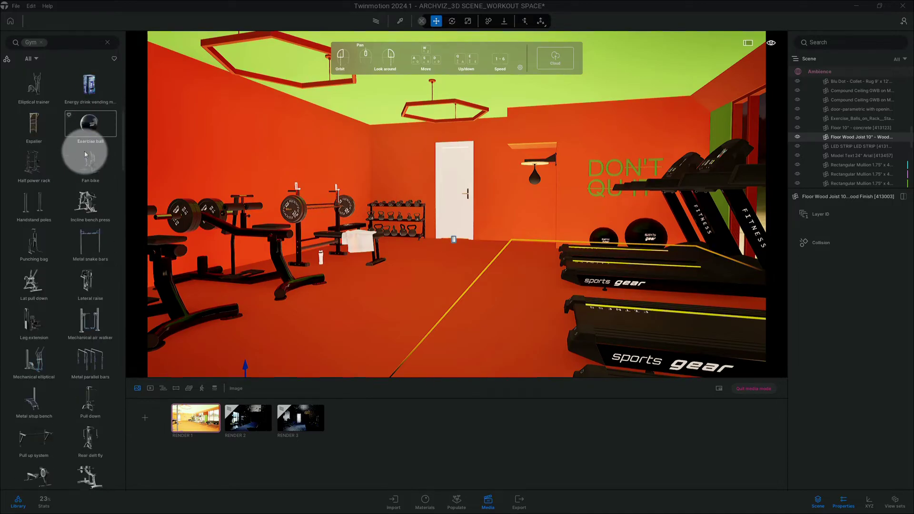
scroll(85, 154, "down", 1)
scroll(85, 154, "down", 1)
scroll(85, 154, "down", 1)
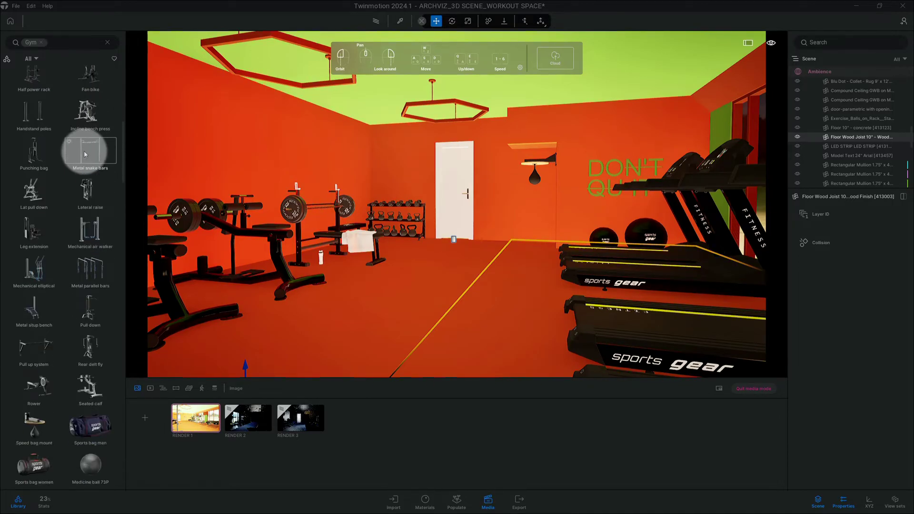
scroll(84, 154, "down", 1)
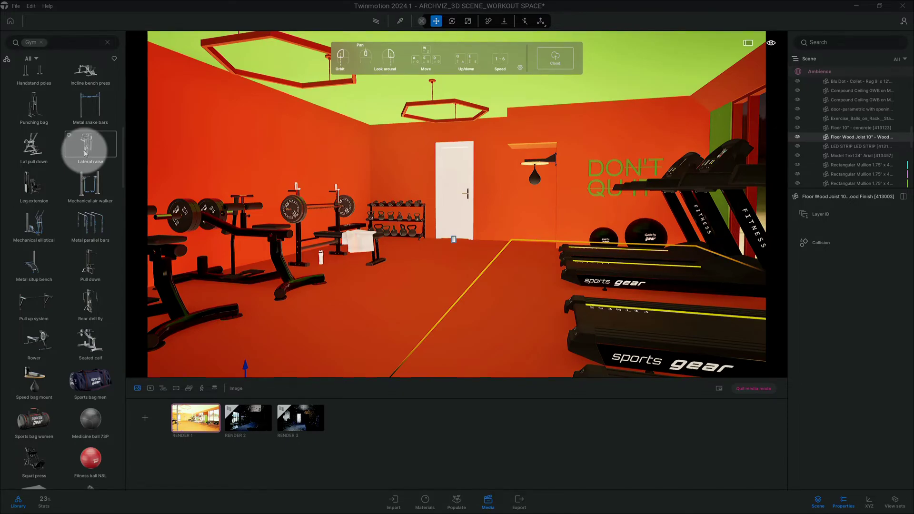
scroll(85, 153, "up", 1)
scroll(85, 153, "up", 2)
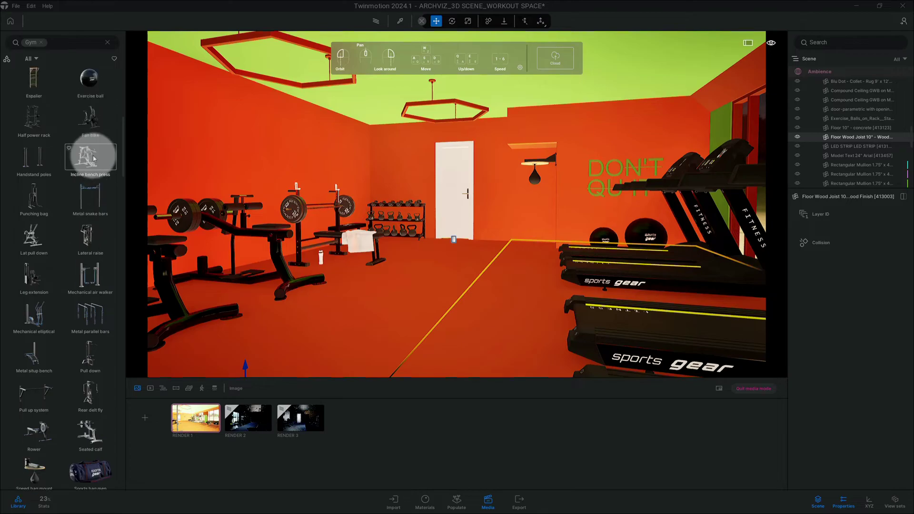
scroll(88, 157, "up", 2)
scroll(97, 155, "up", 1)
scroll(96, 152, "up", 2)
scroll(90, 141, "up", 1)
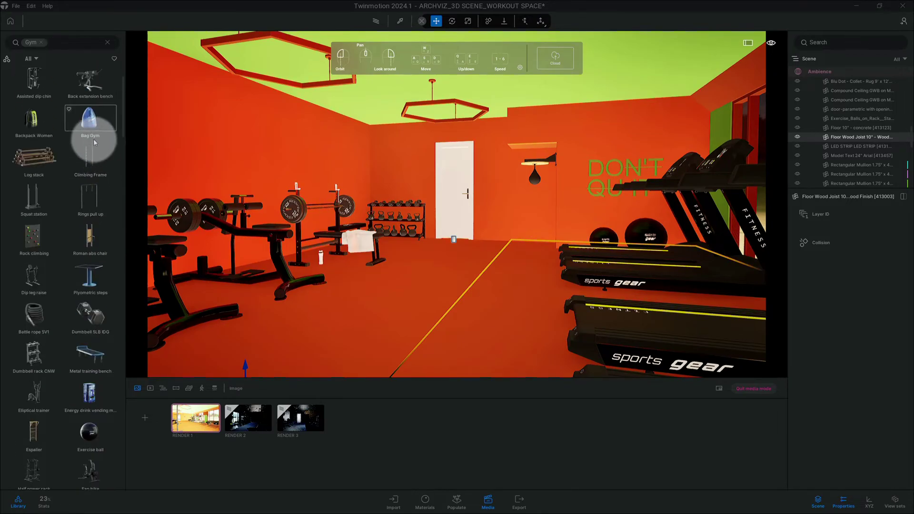
left_click(66, 47)
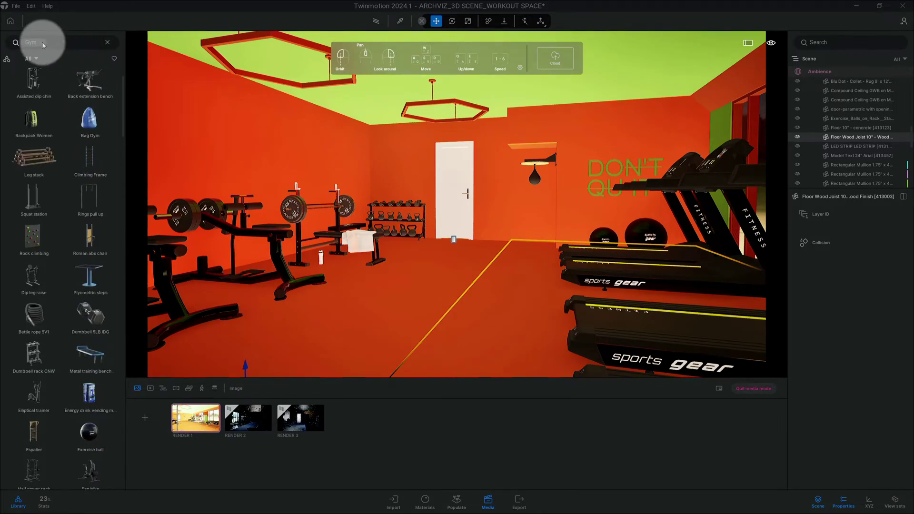
left_click(42, 43)
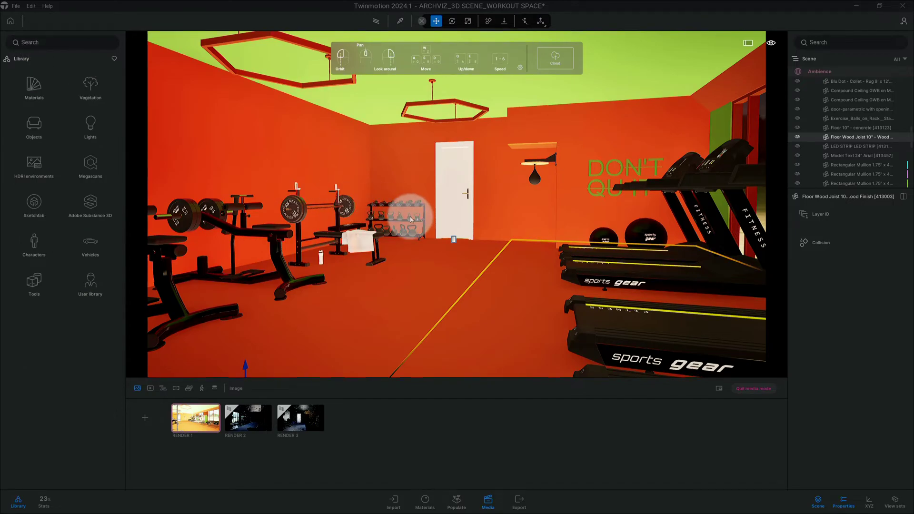
Orbit, zoom and pan until the treadmills and back-wall ball rack are framed
mouse_move(410, 219)
left_mouse_down()
mouse_move(428, 249)
mouse_move(507, 184)
left_mouse_up()
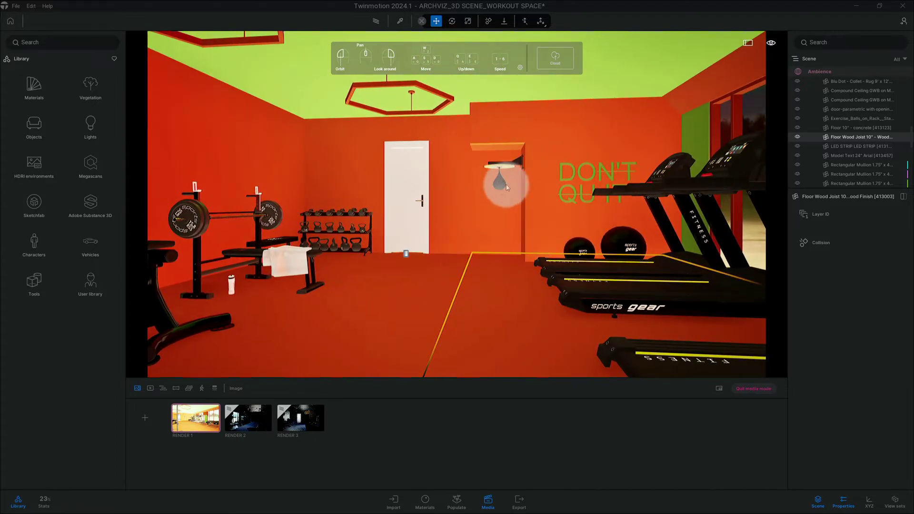
mouse_move(400, 292)
left_mouse_down()
mouse_move(562, 262)
mouse_move(479, 297)
mouse_move(466, 241)
mouse_move(444, 241)
mouse_move(423, 279)
mouse_move(400, 283)
mouse_move(420, 287)
left_mouse_up()
scroll(419, 287, "down", 5)
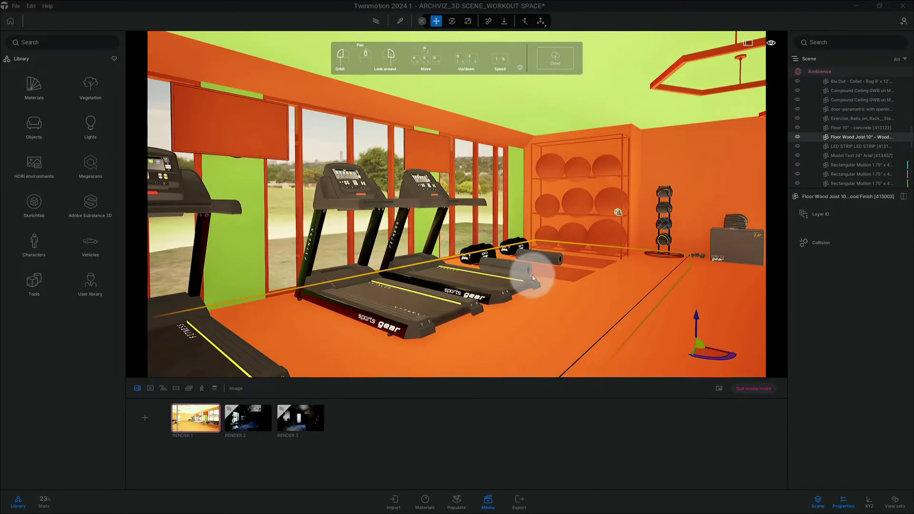
scroll(528, 276, "up", 3)
mouse_move(623, 214)
left_mouse_down()
mouse_move(688, 241)
mouse_move(655, 248)
left_mouse_up()
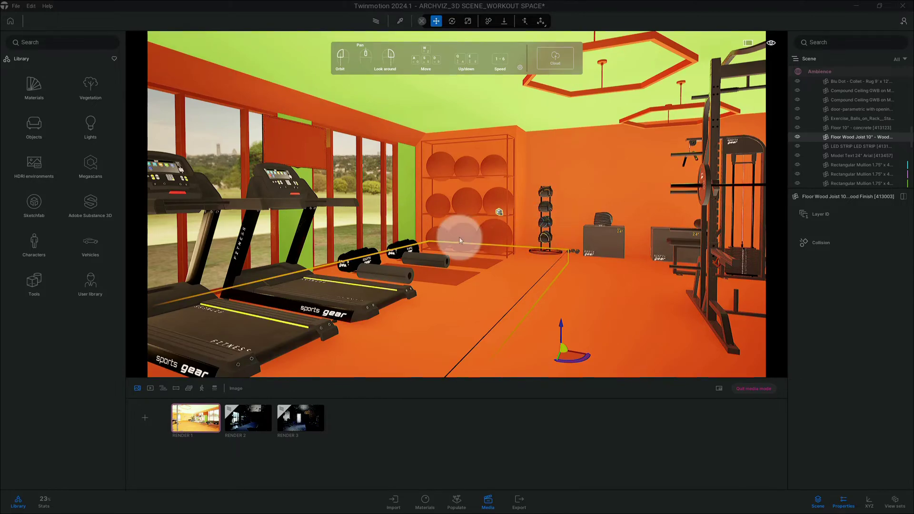
middle_click_drag(462, 238, 491, 237)
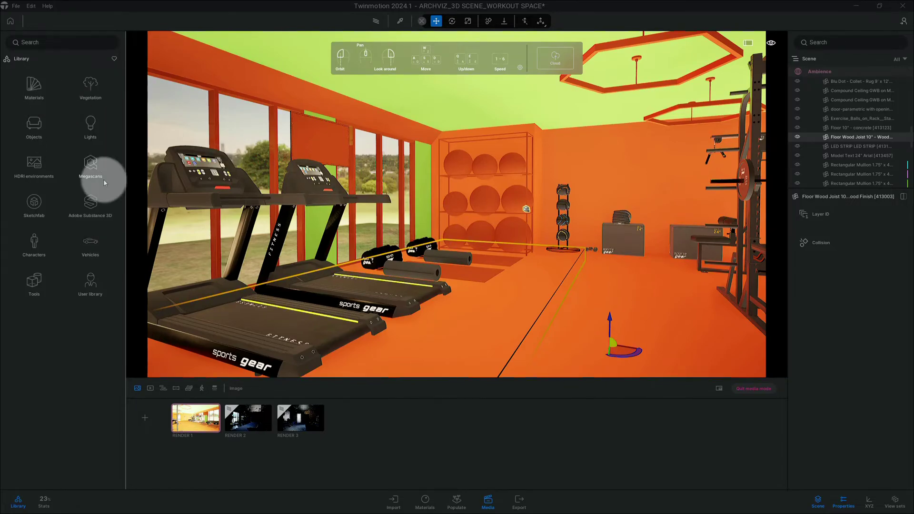
Drop the Shuttered Concrete Wall material from the User library onto the gym floor
left_click(97, 282)
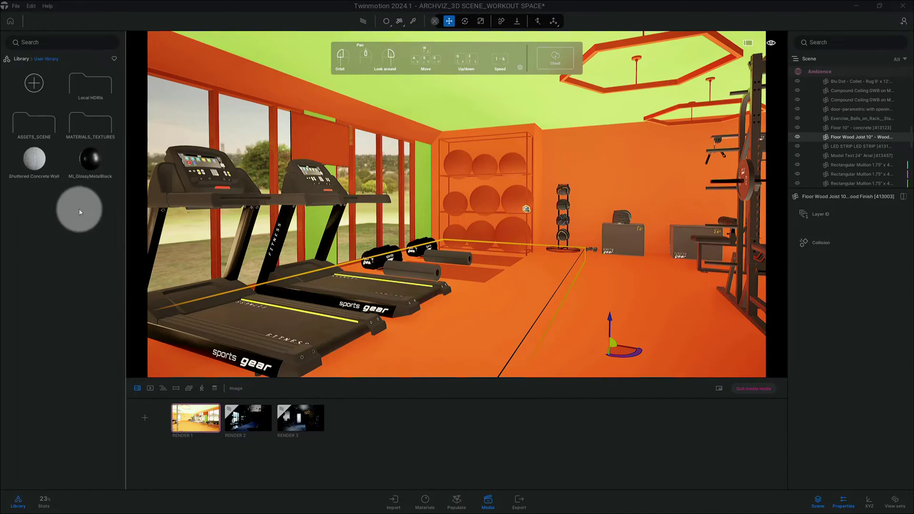
mouse_move(419, 249)
left_mouse_down()
mouse_move(404, 256)
mouse_move(524, 269)
mouse_move(499, 262)
left_mouse_up()
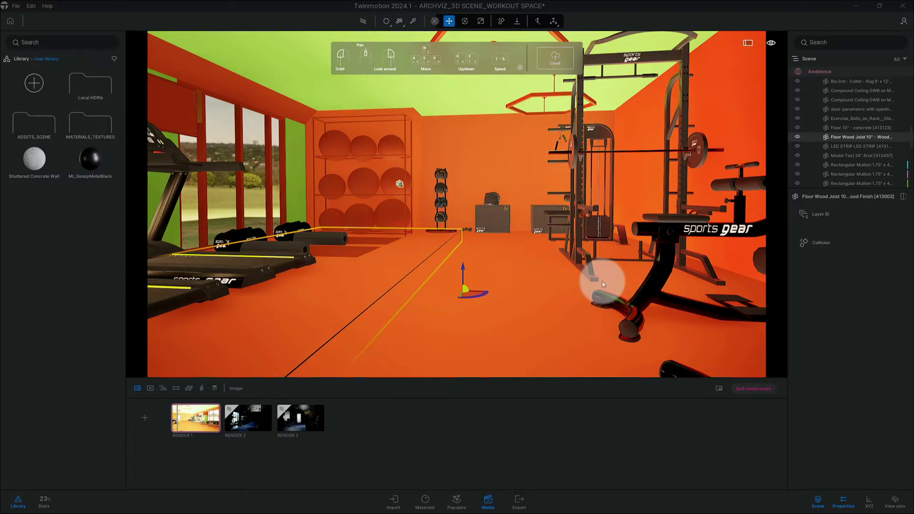
left_click_drag(35, 159, 433, 279)
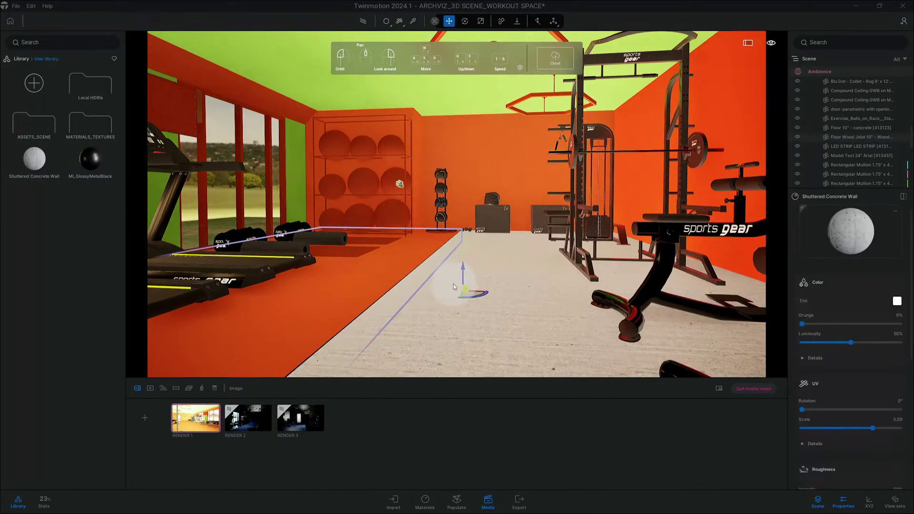
scroll(498, 311, "up", 5)
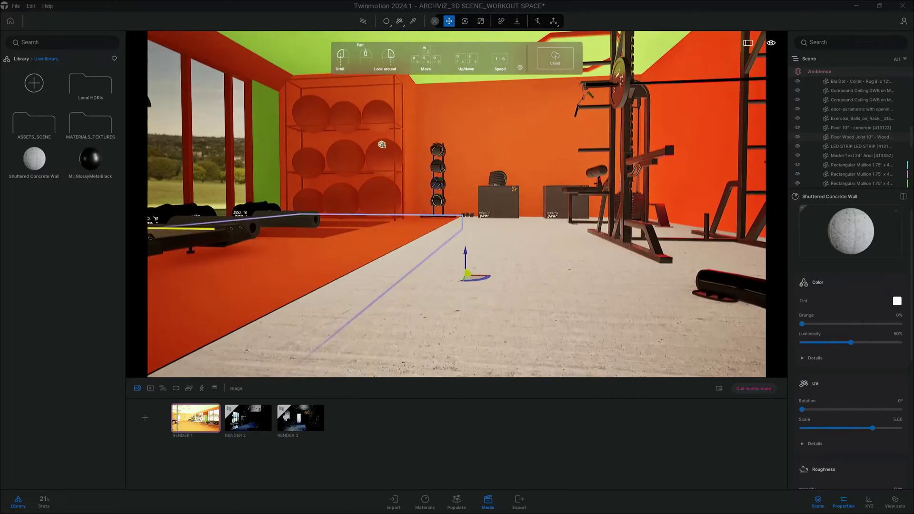
left_click_drag(497, 310, 470, 302)
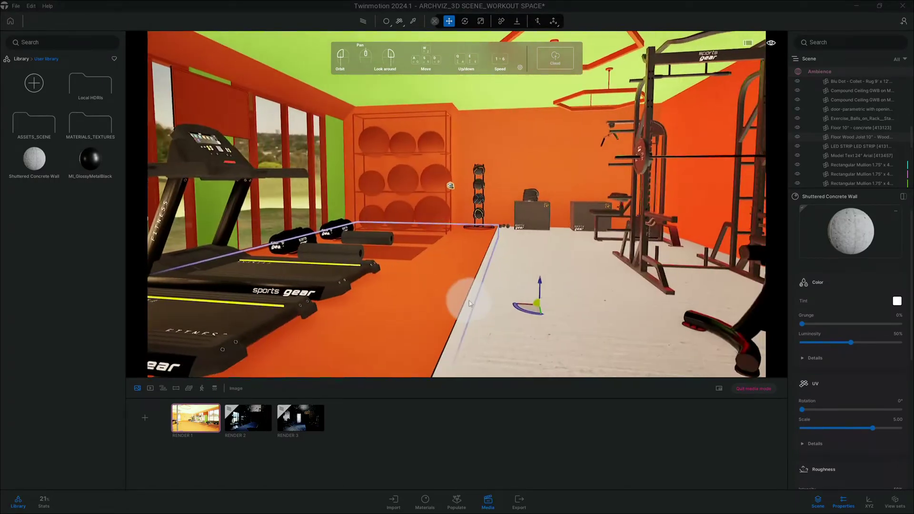
mouse_move(469, 302)
left_mouse_down()
mouse_move(544, 253)
mouse_move(508, 254)
left_mouse_up()
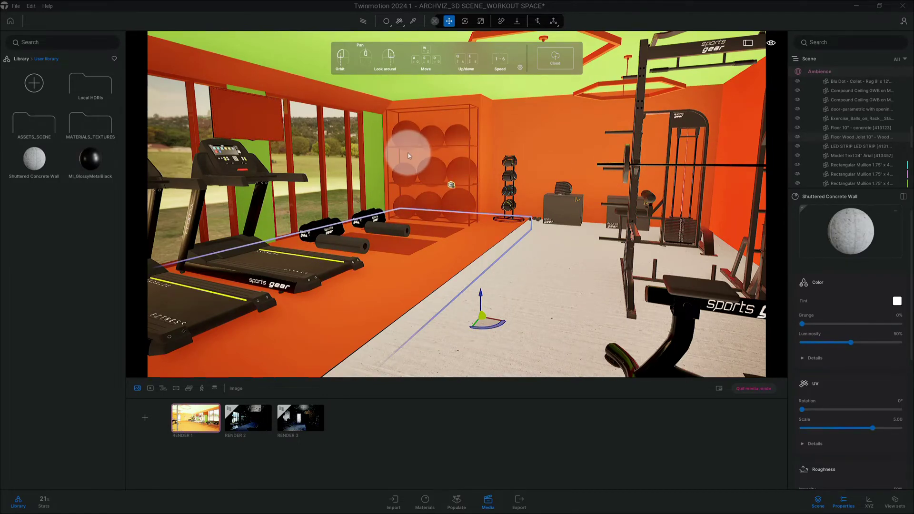
Apply the ML_Wood02Tint02_1 wood material from MATERIALS_TEXTURES to the floor
left_click(105, 136)
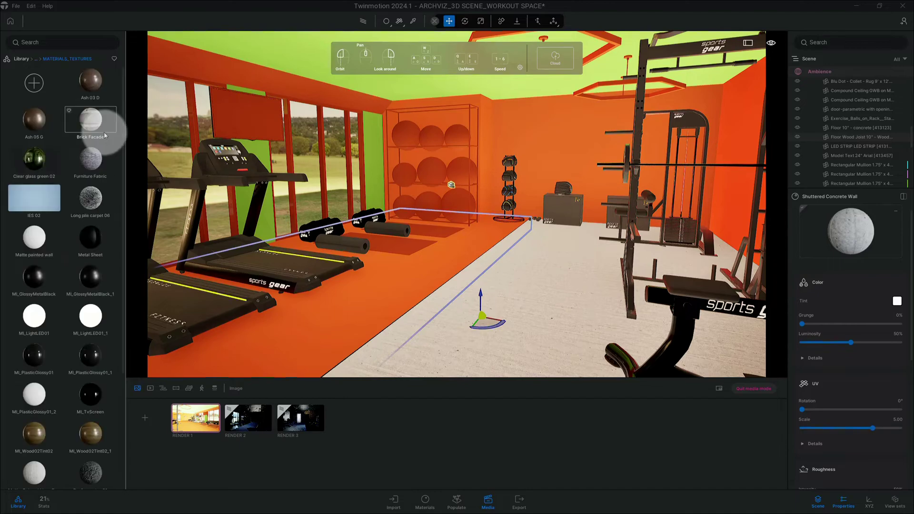
scroll(100, 167, "down", 1)
scroll(96, 190, "down", 2)
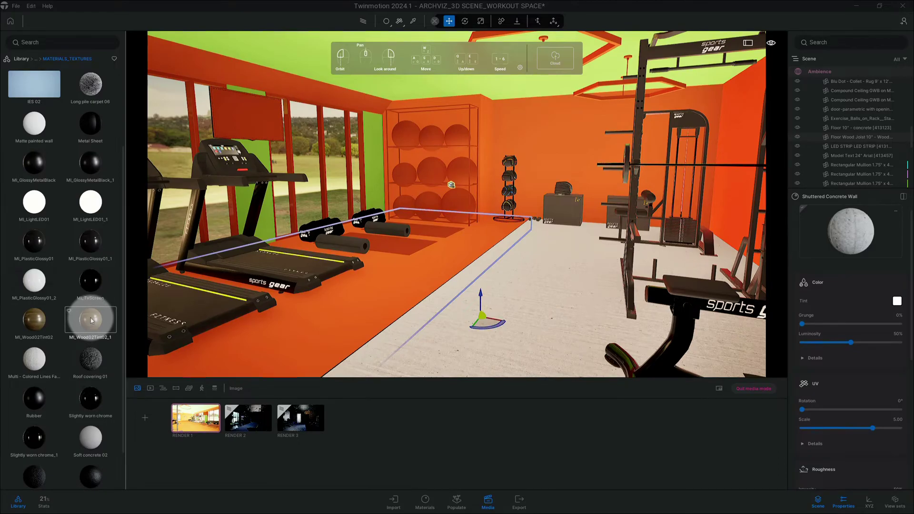
left_click_drag(91, 320, 359, 318)
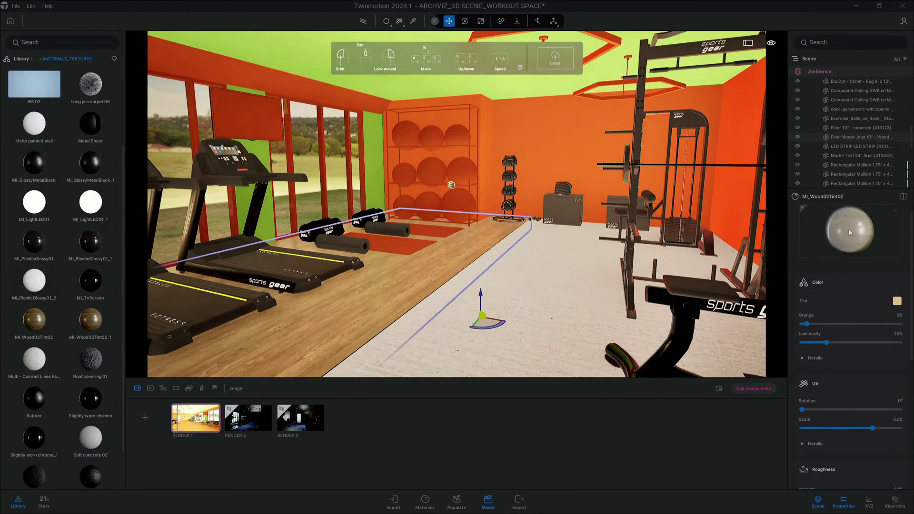
Cover the orange wall behind the ball rack with the wood floor material
left_click_drag(850, 232, 477, 149)
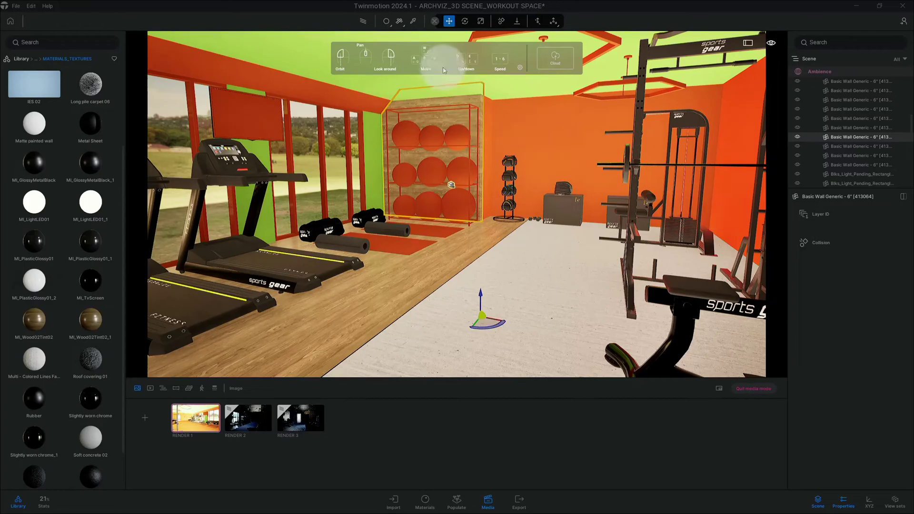
left_click(495, 241)
scroll(481, 143, "up", 5)
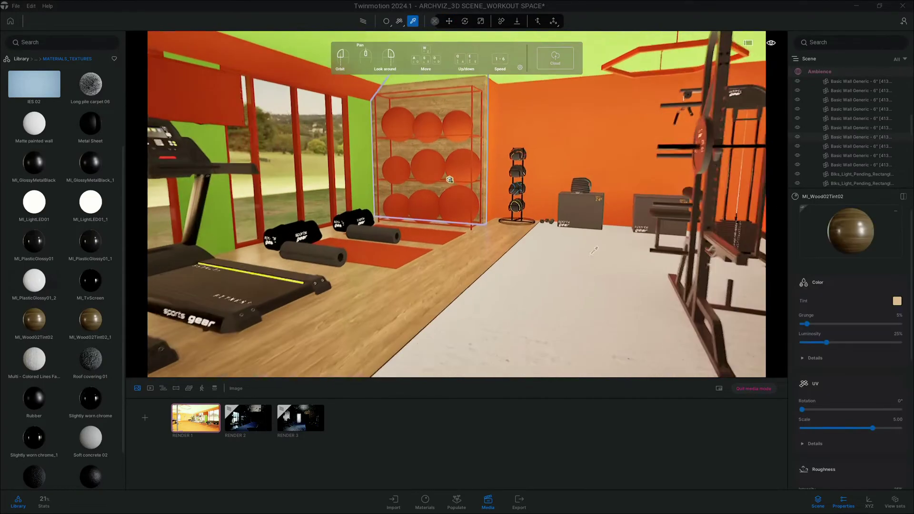
scroll(481, 141, "down", 5)
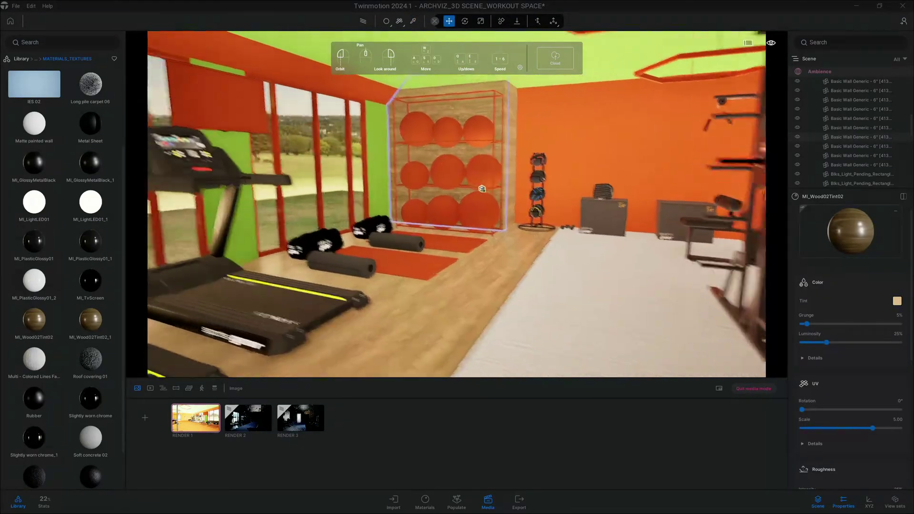
mouse_move(489, 145)
left_mouse_down()
mouse_move(647, 224)
mouse_move(596, 236)
left_mouse_up()
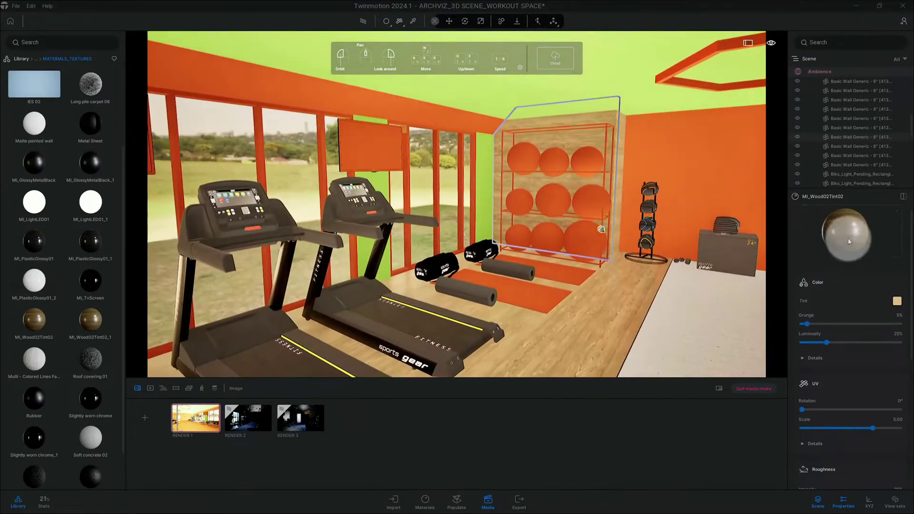
left_click_drag(848, 238, 547, 191)
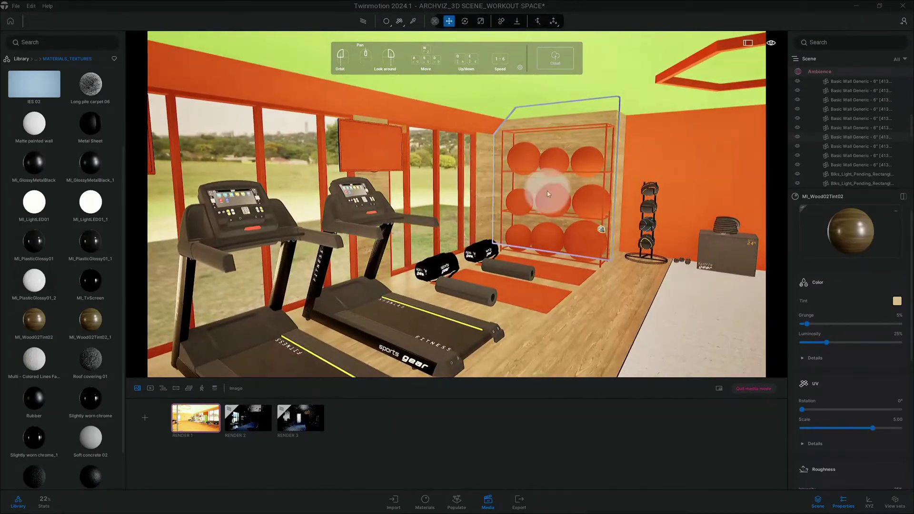
mouse_move(842, 233)
left_mouse_down()
mouse_move(448, 176)
mouse_move(411, 180)
mouse_move(172, 291)
left_mouse_up()
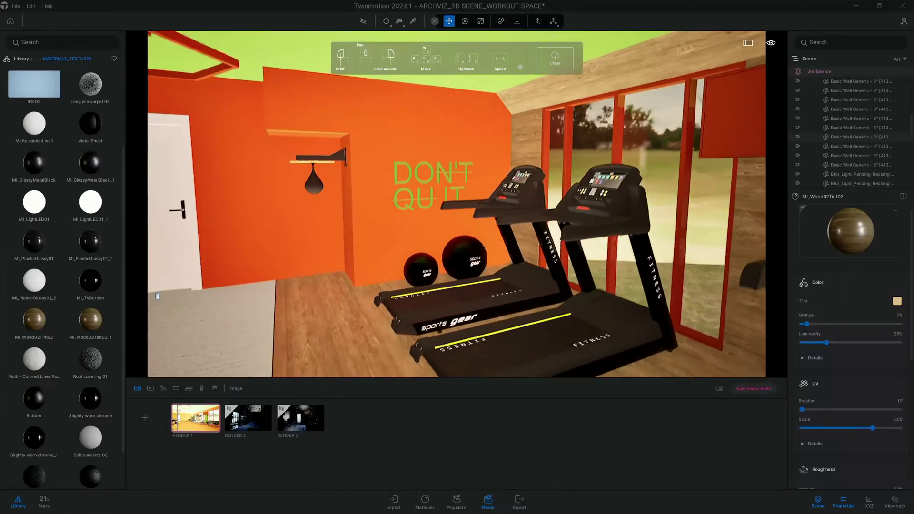
Cover the DON'T QUIT wall, its narrow edge and the punching-bag wall top in wood
left_click(449, 132)
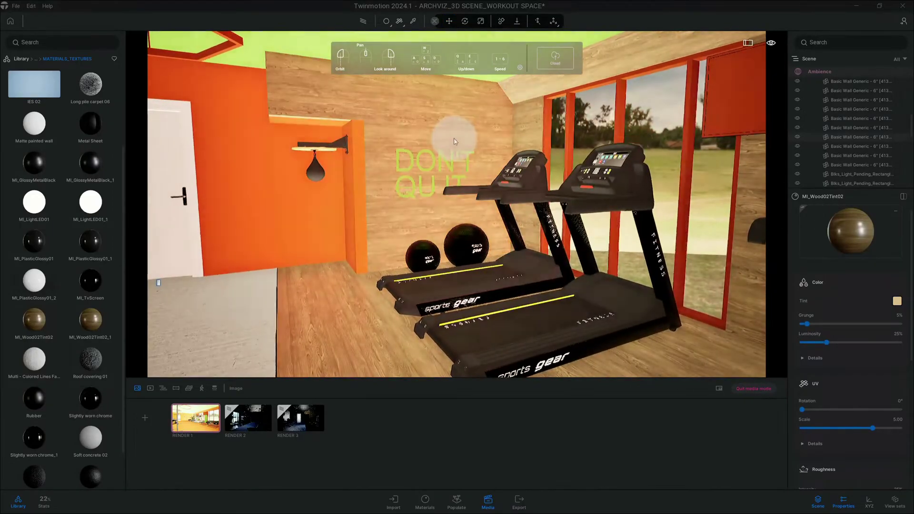
left_click_drag(704, 191, 736, 207)
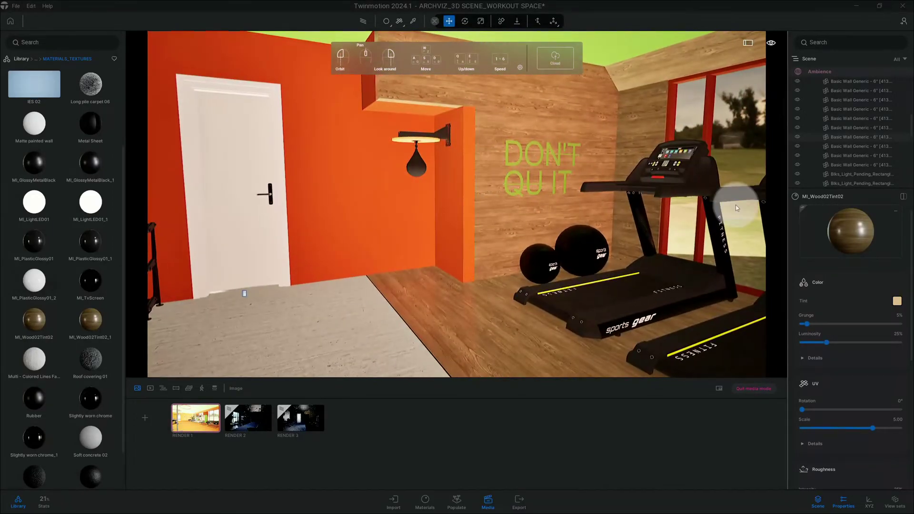
left_click_drag(838, 221, 465, 181)
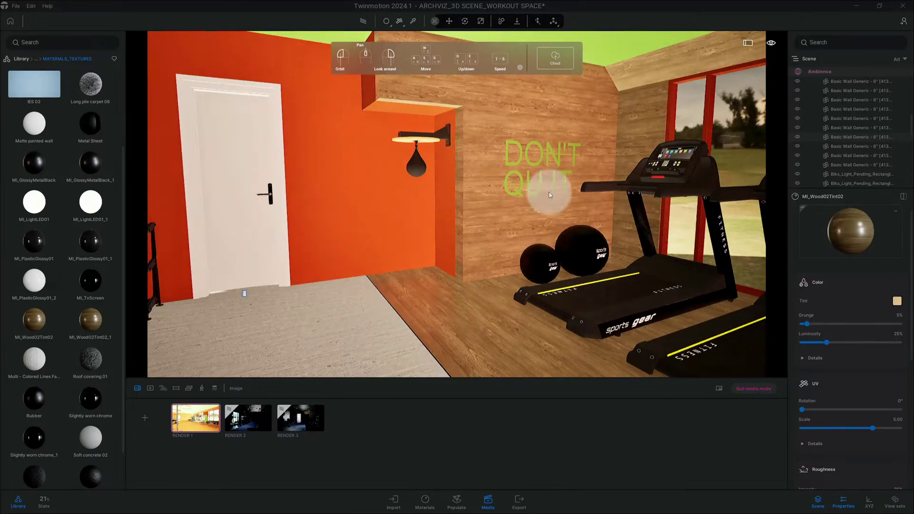
left_click_drag(841, 229, 446, 111)
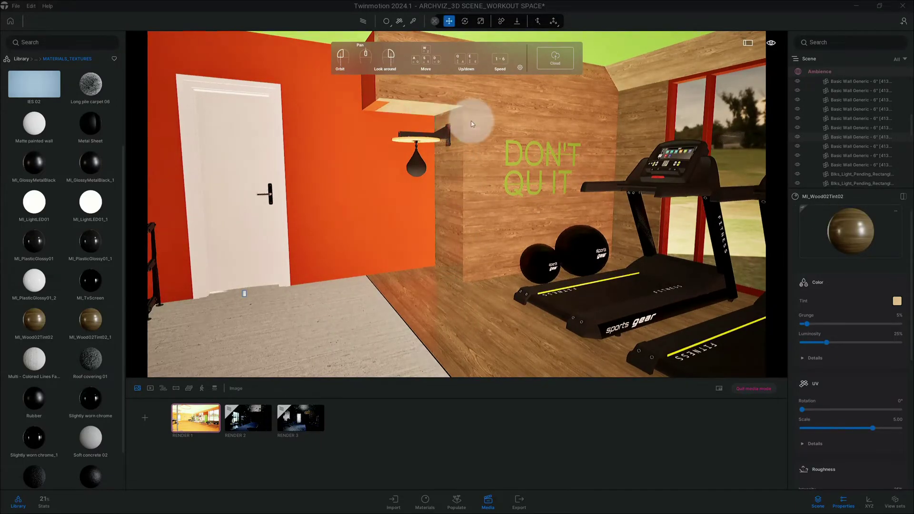
Apply the MI_TvScreen material to the TV above the treadmills
mouse_move(841, 232)
left_mouse_down()
mouse_move(447, 151)
mouse_move(586, 92)
mouse_move(614, 91)
left_mouse_up()
left_click_drag(679, 73, 586, 136)
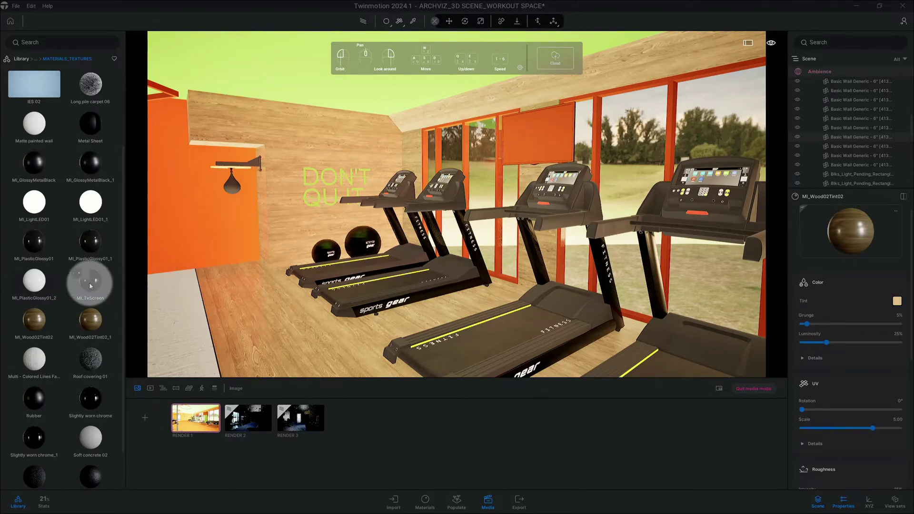
left_click_drag(91, 286, 467, 185)
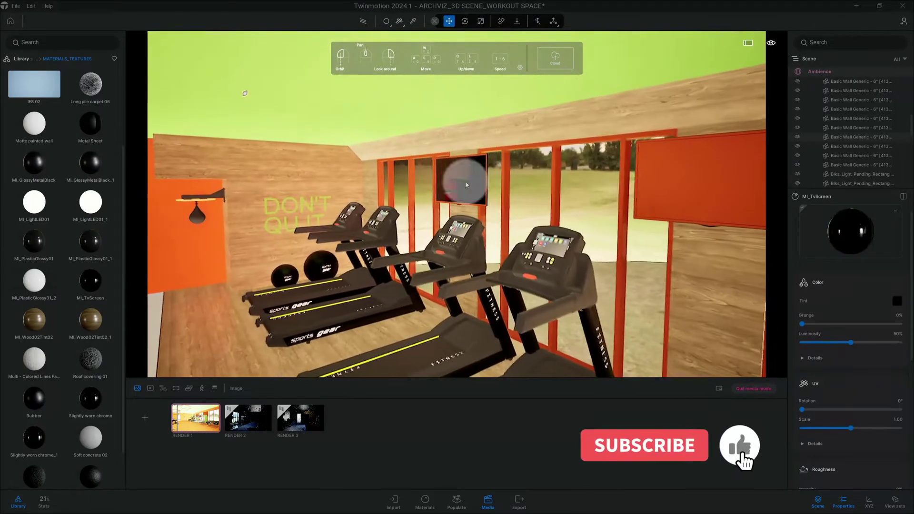
Give the large TV the screen material, plus ML_PlasticGlossy01 and ML_GlossyMetalBlack on its body
mouse_move(851, 231)
left_mouse_down()
mouse_move(674, 187)
mouse_move(612, 190)
mouse_move(589, 131)
left_mouse_up()
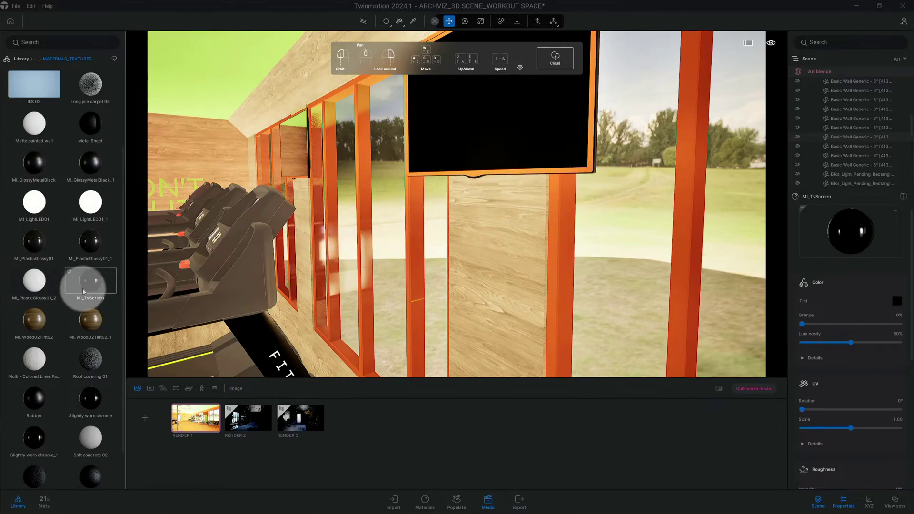
scroll(96, 262, "down", 1)
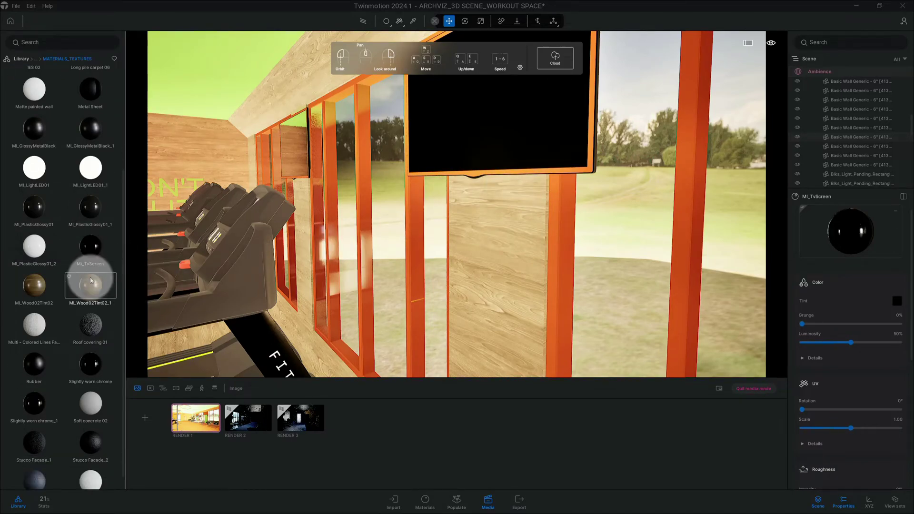
scroll(91, 280, "up", 1)
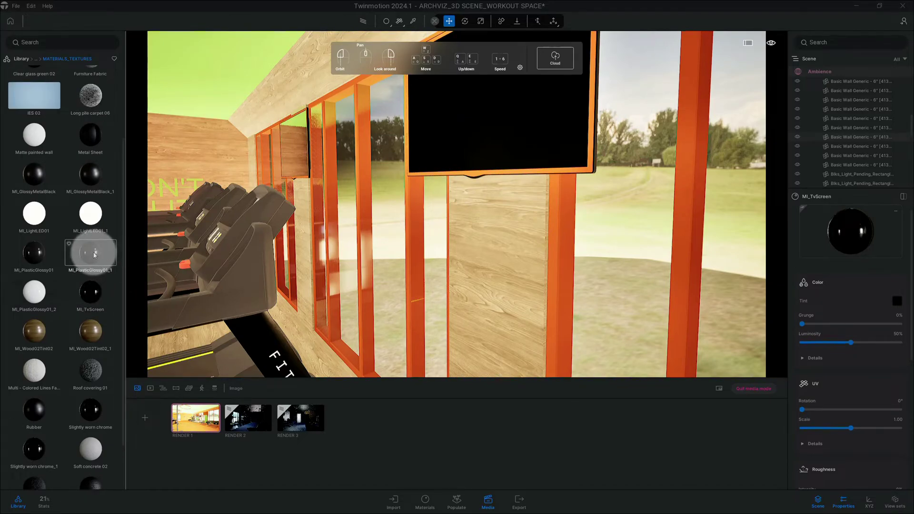
left_click_drag(91, 257, 526, 174)
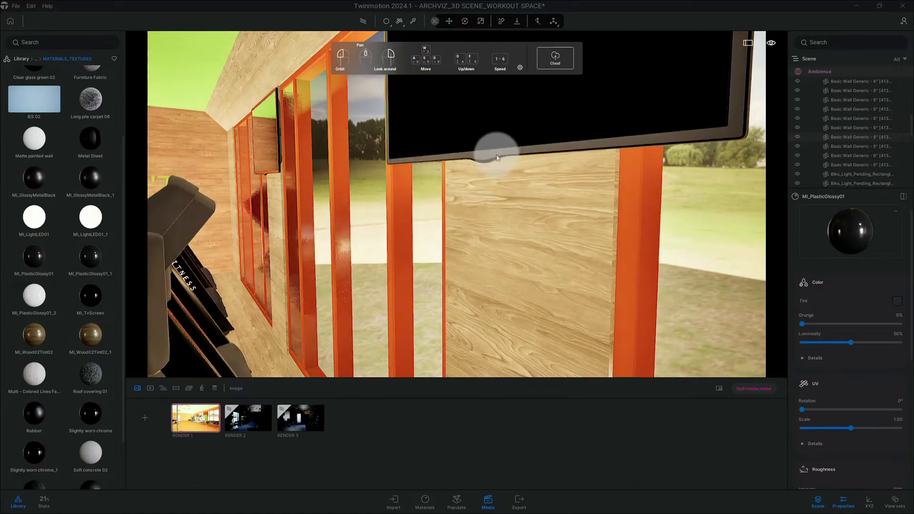
mouse_move(95, 179)
left_mouse_down()
mouse_move(546, 223)
mouse_move(792, 236)
mouse_move(684, 194)
left_mouse_up()
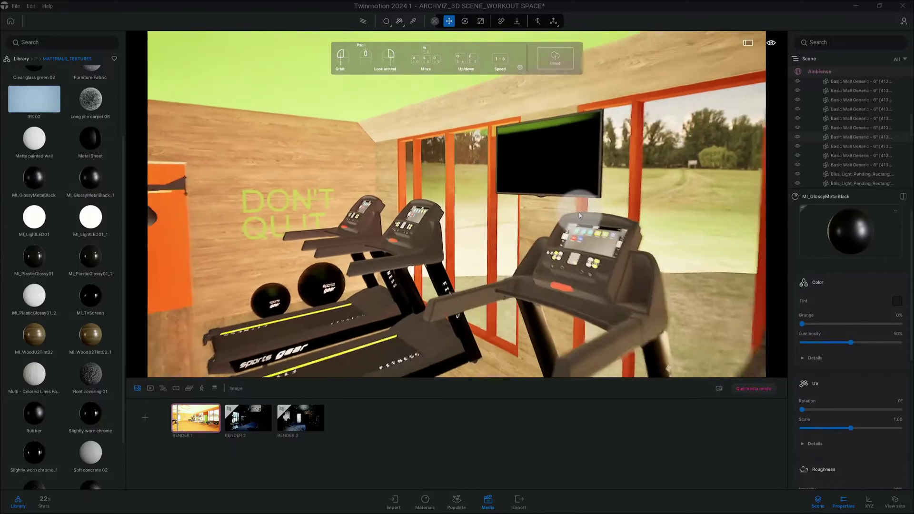
Back the camera up until the door, punching bag, kettlebell rack, bench and treadmills share the frame
left_click_drag(593, 216, 561, 204)
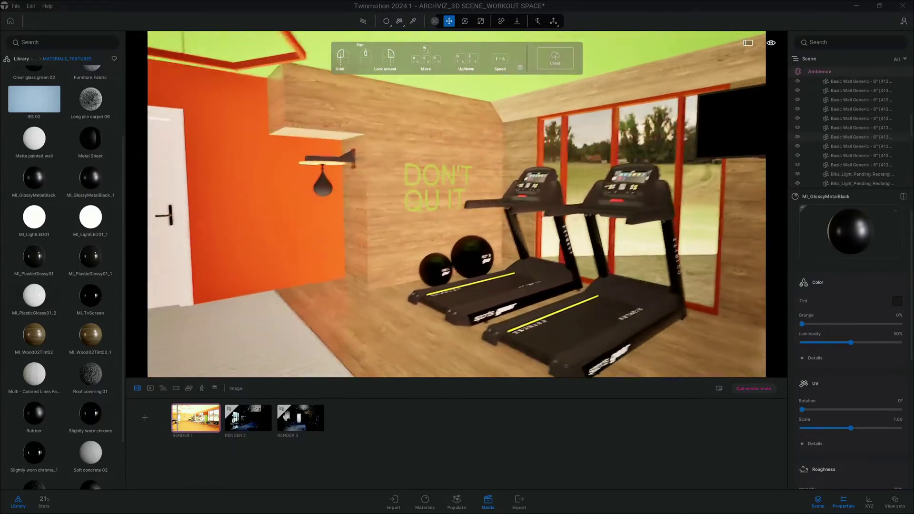
left_click_drag(495, 204, 338, 253)
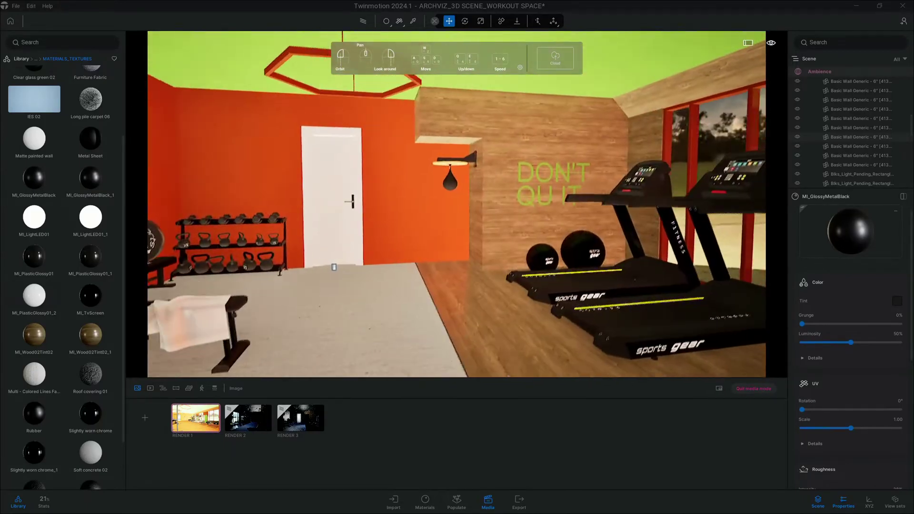
mouse_move(380, 206)
left_mouse_down()
mouse_move(399, 211)
mouse_move(412, 175)
left_mouse_up()
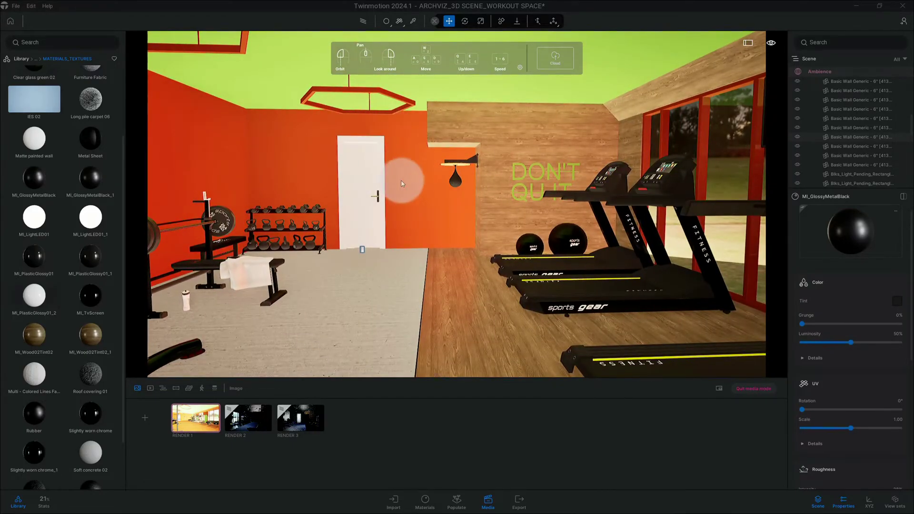
left_click_drag(401, 183, 413, 183)
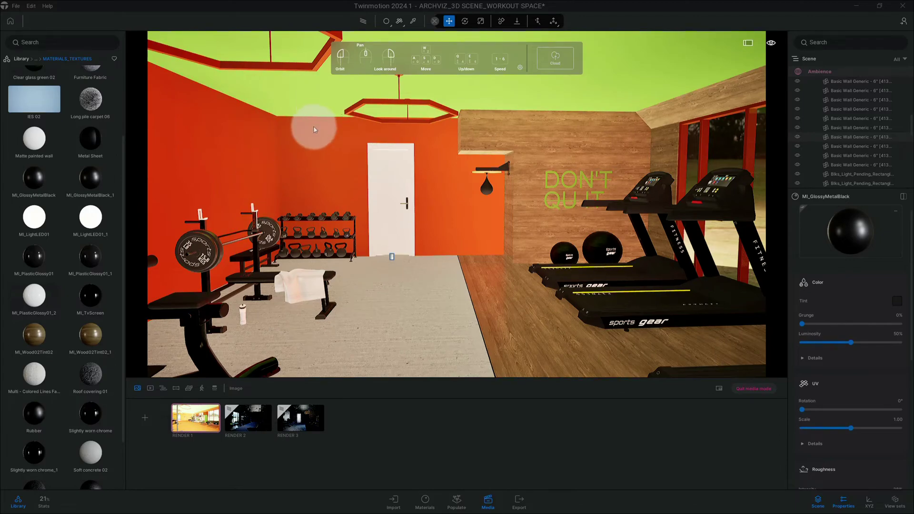
left_click_drag(336, 182, 339, 177)
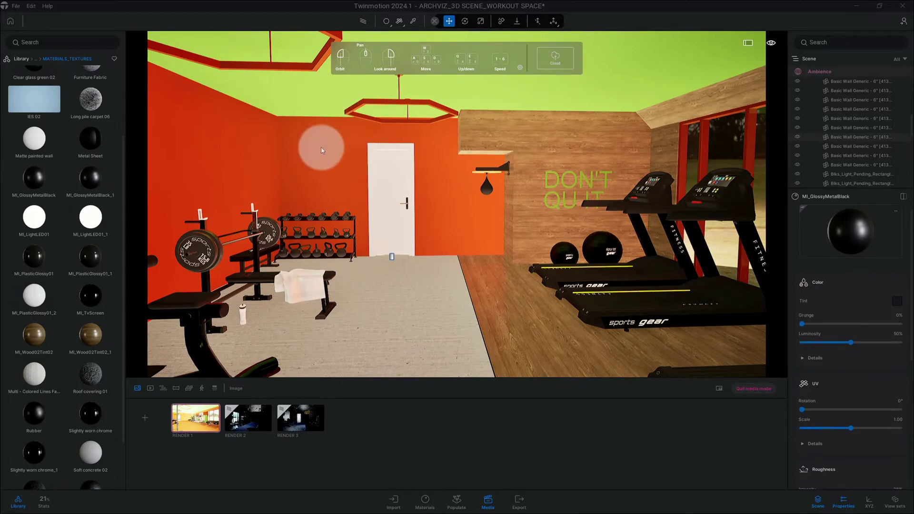
scroll(90, 352, "down", 1)
scroll(84, 424, "down", 1)
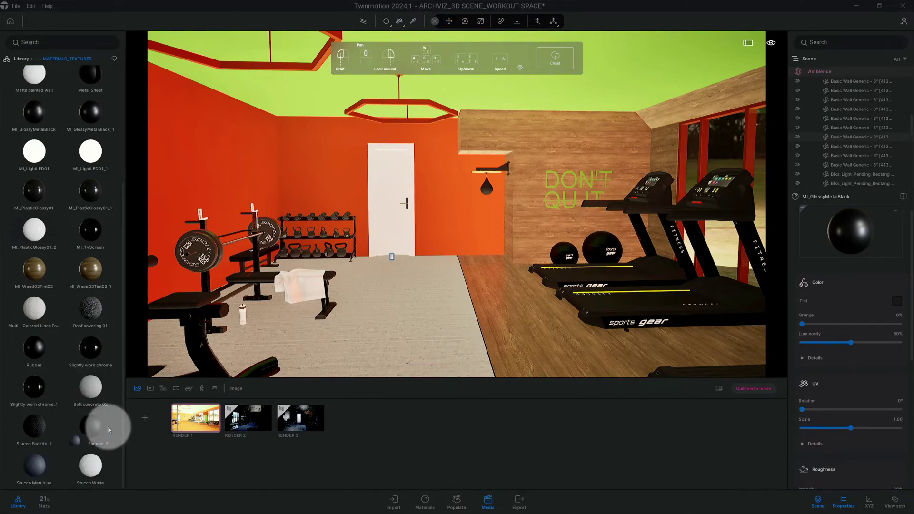
Apply Stucco Matt blue to the door wall and Stucco White to the left wall and ceiling
left_click_drag(42, 466, 306, 205)
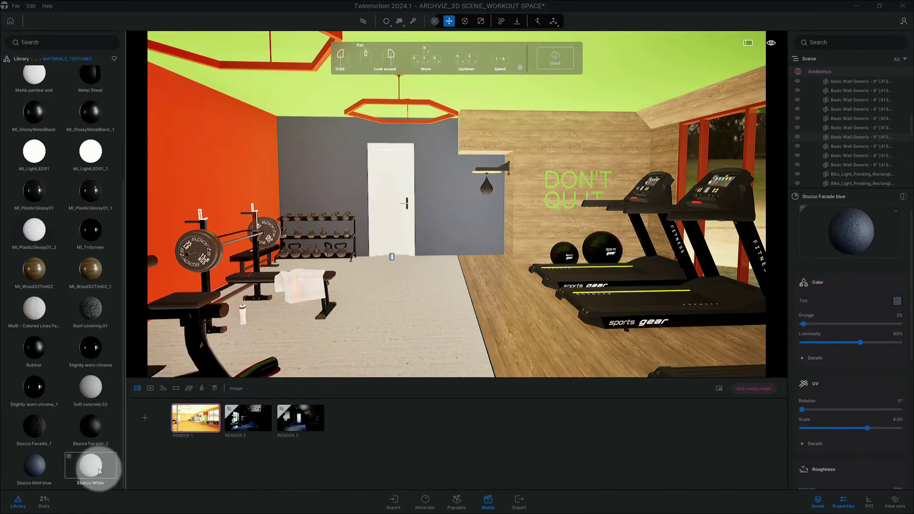
left_click_drag(90, 465, 226, 190)
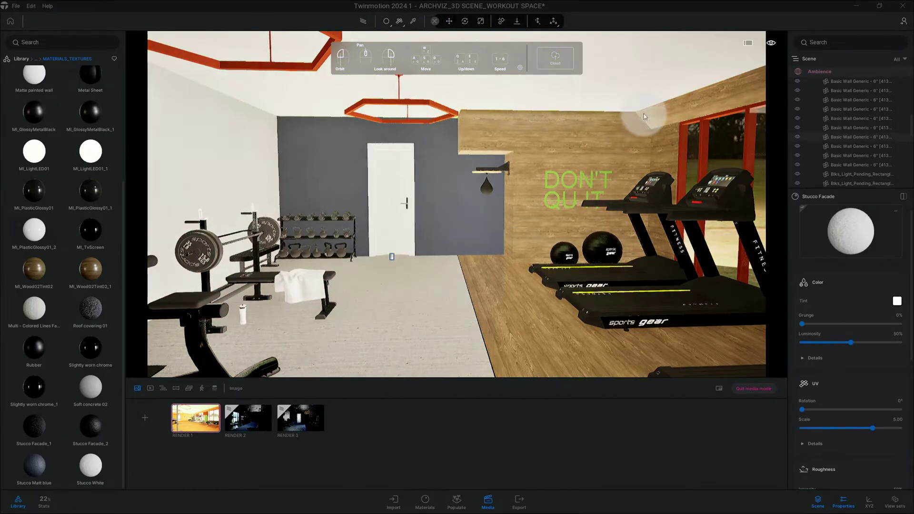
left_click(538, 131)
left_click_drag(485, 177, 450, 197)
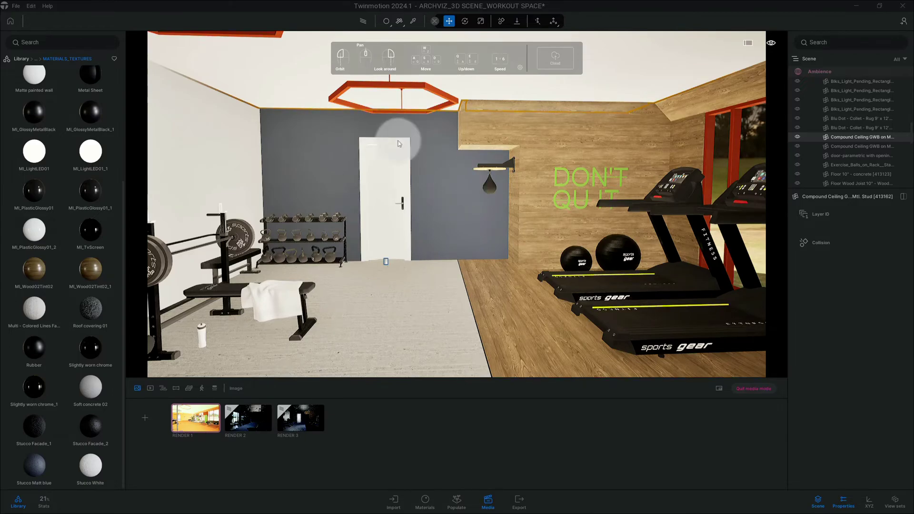
mouse_move(415, 153)
left_mouse_down()
mouse_move(445, 167)
mouse_move(382, 138)
left_mouse_up()
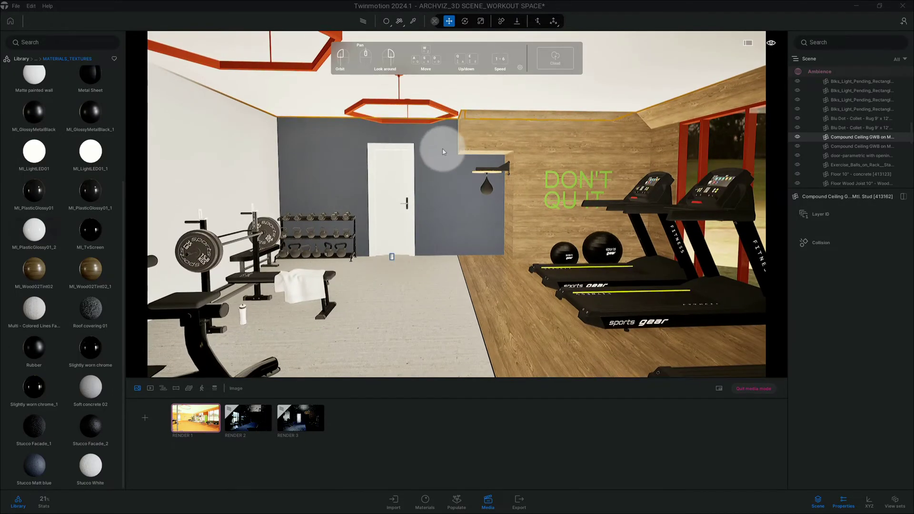
left_click_drag(461, 191, 449, 231)
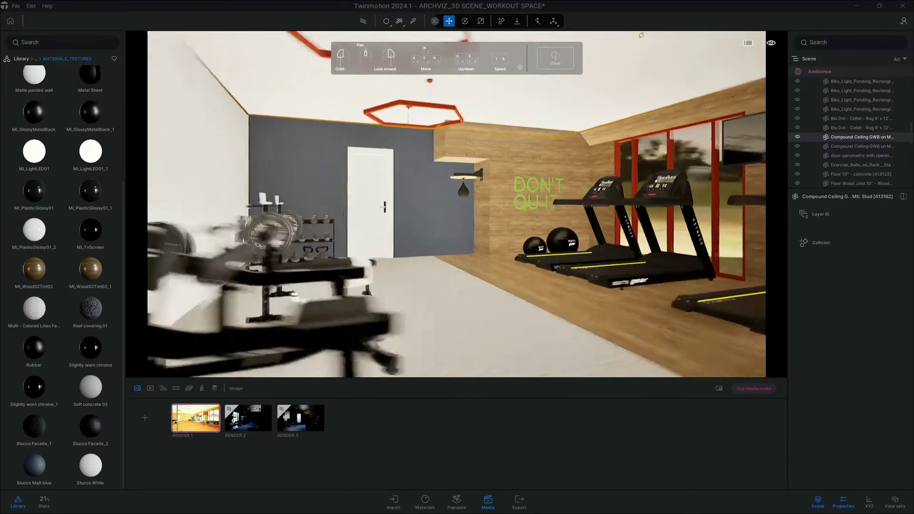
mouse_move(450, 231)
left_mouse_down()
mouse_move(524, 229)
mouse_move(419, 225)
left_mouse_up()
left_click_drag(597, 215, 541, 215)
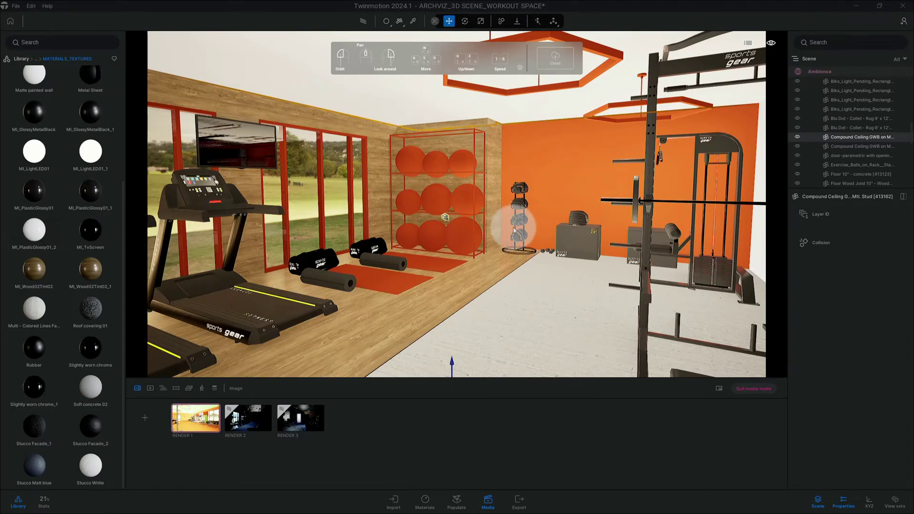
Drop Stucco Facade blue onto the orange wall behind the kettlebell rack and boxes
left_click_drag(34, 465, 566, 148)
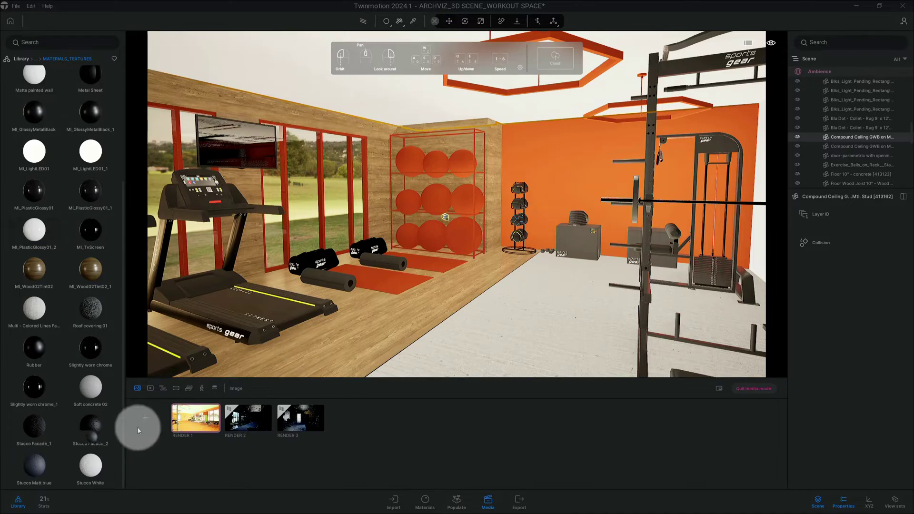
left_click_drag(485, 201, 450, 241)
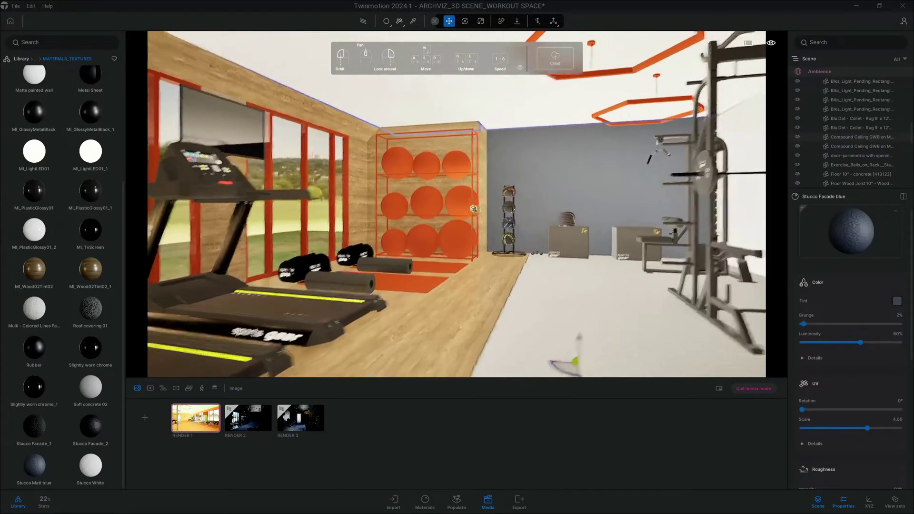
scroll(484, 239, "down", 5)
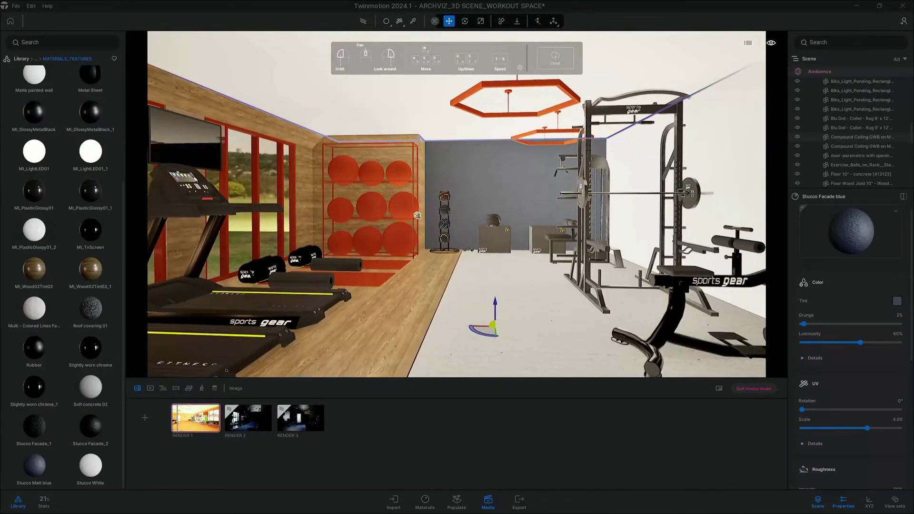
scroll(485, 241, "up", 4)
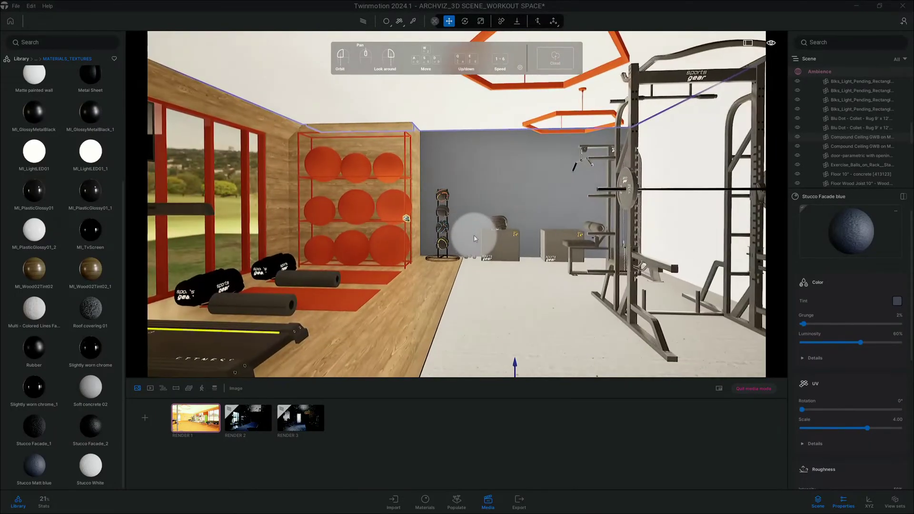
left_click_drag(466, 236, 160, 254)
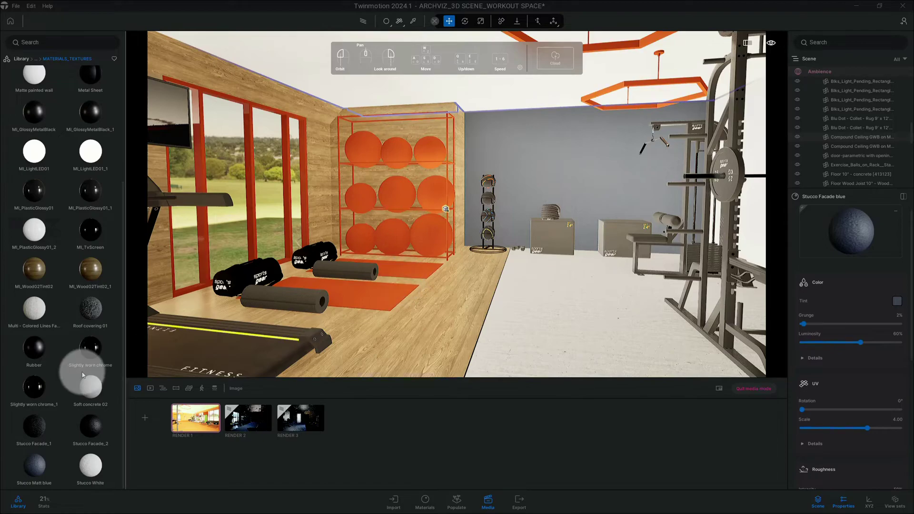
Apply the black Rubber material to the orange floor mats and the exercise balls
left_click_drag(38, 348, 337, 300)
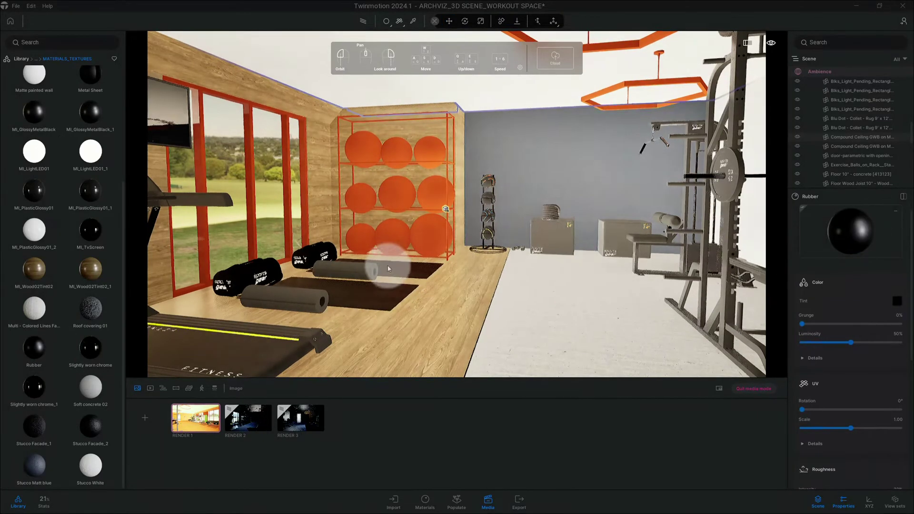
scroll(425, 200, "up", 5)
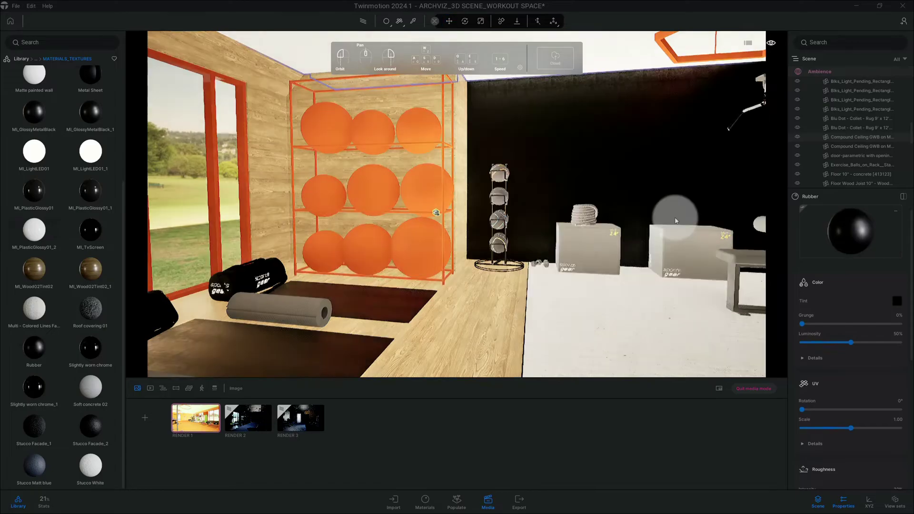
mouse_move(885, 235)
left_mouse_down()
mouse_move(425, 195)
mouse_move(633, 251)
mouse_move(414, 65)
left_mouse_up()
scroll(415, 169, "down", 5)
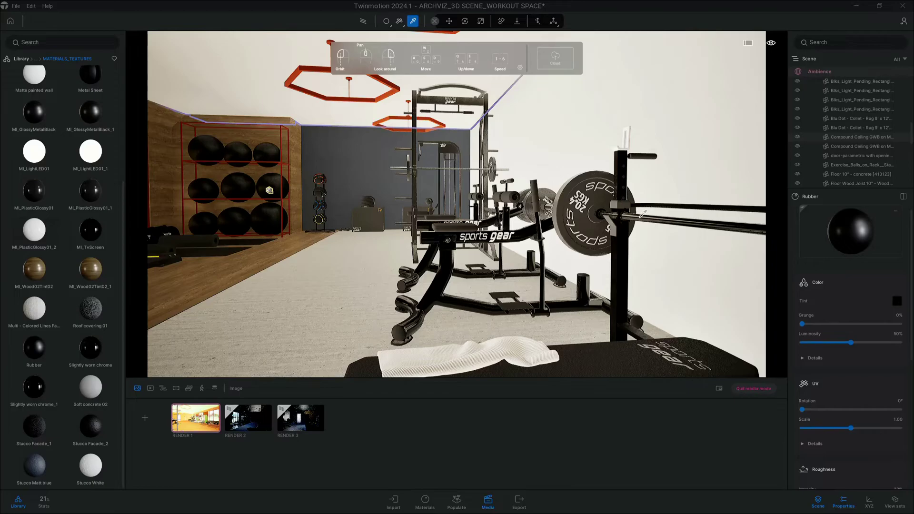
mouse_move(454, 208)
left_mouse_down()
mouse_move(407, 220)
mouse_move(523, 228)
left_mouse_up()
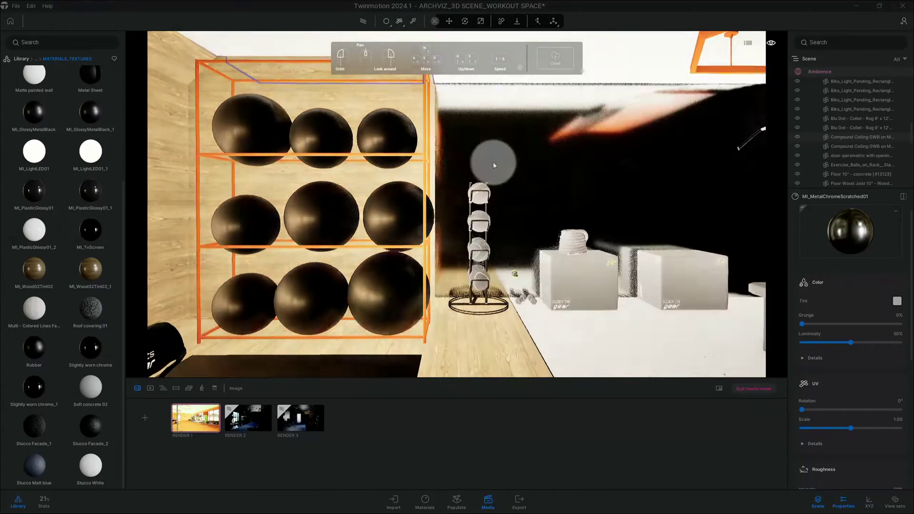
Apply the sampled chrome to the ball-rack frame and select the ball rack
left_click(425, 145)
left_click(419, 142)
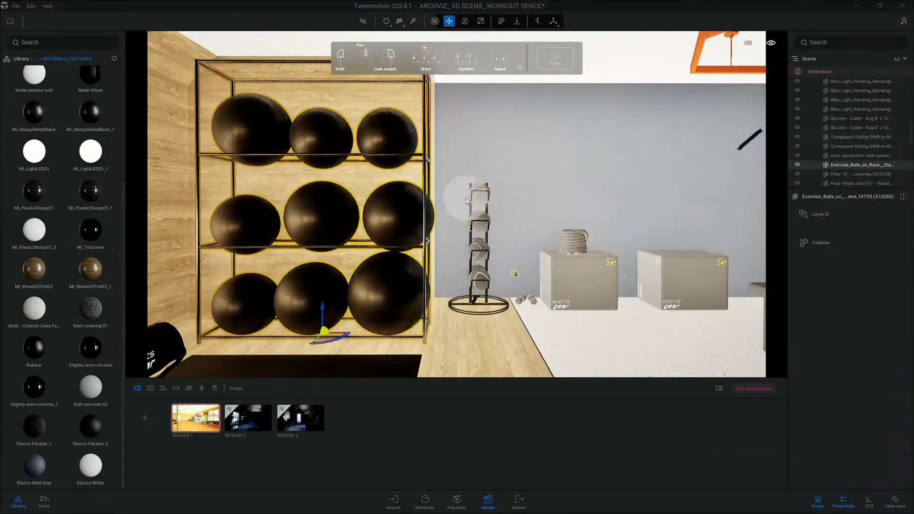
left_click_drag(419, 143, 418, 210)
scroll(414, 206, "up", 5)
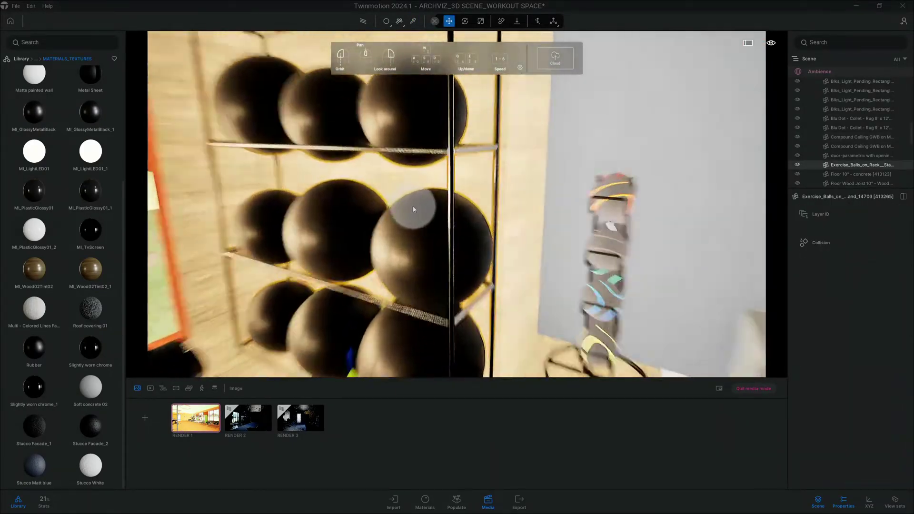
scroll(428, 214, "down", 10)
Move in on the squat rack and sample its metal material with the pipette
key("d")
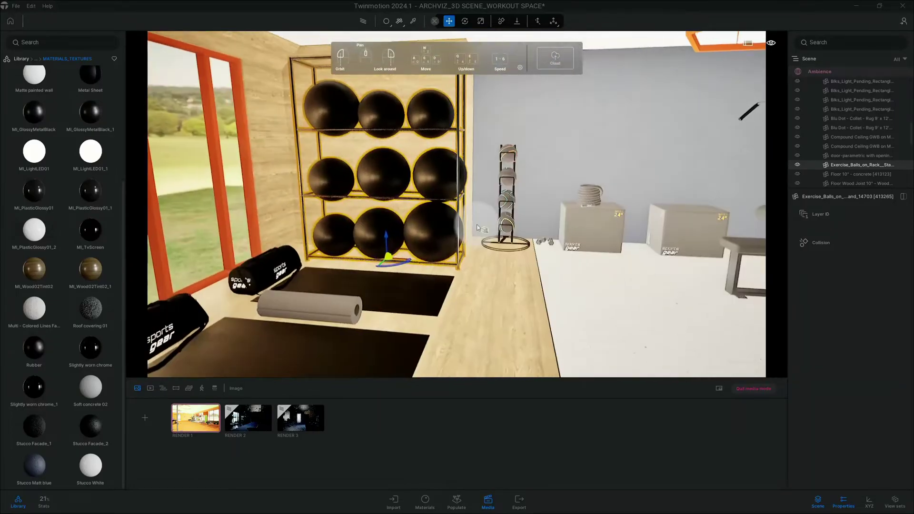
scroll(460, 228, "down", 5)
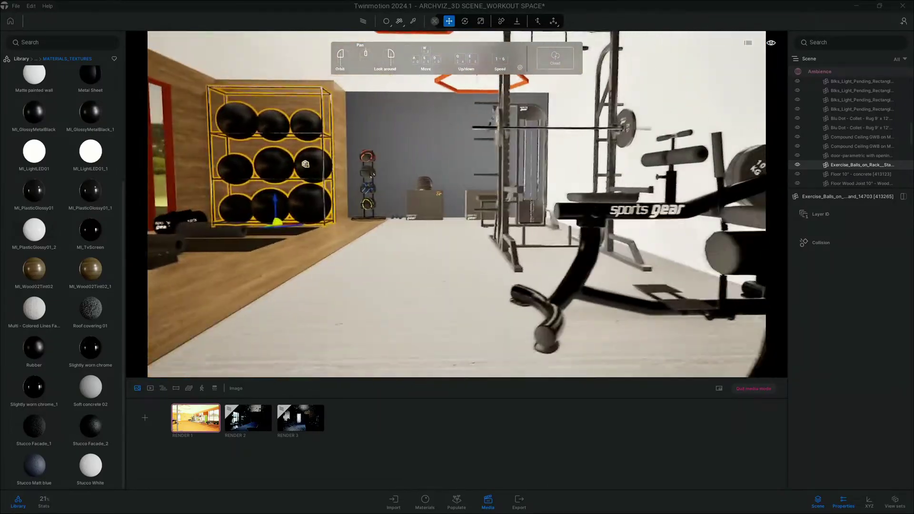
scroll(495, 238, "down", 5)
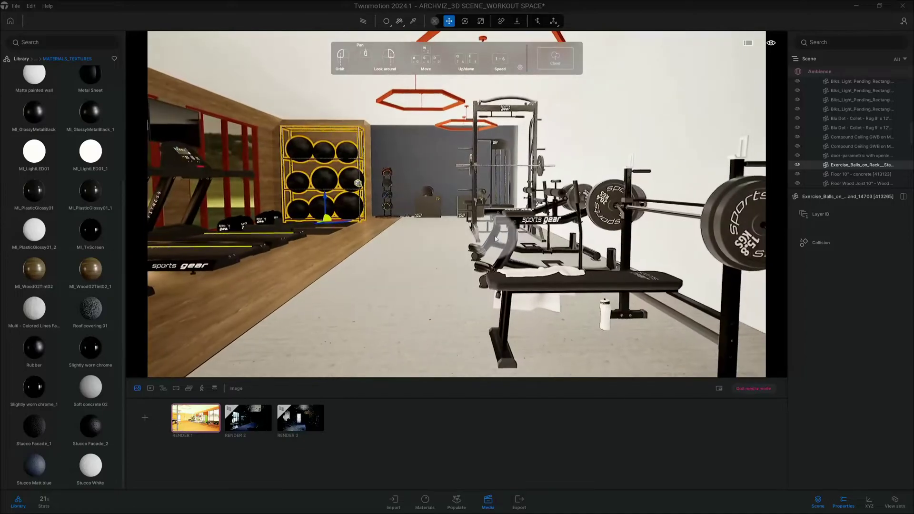
scroll(524, 241, "down", 3)
scroll(524, 241, "up", 5)
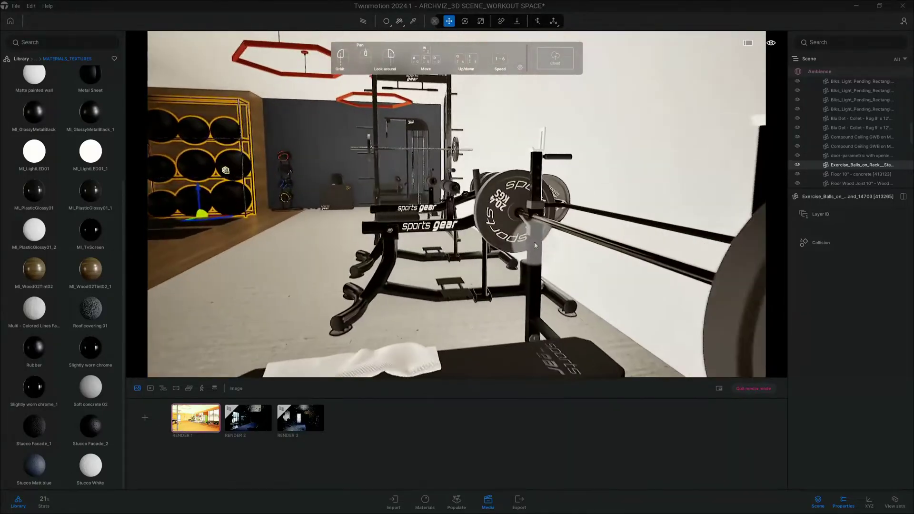
scroll(524, 286, "up", 5)
scroll(525, 374, "down", 5)
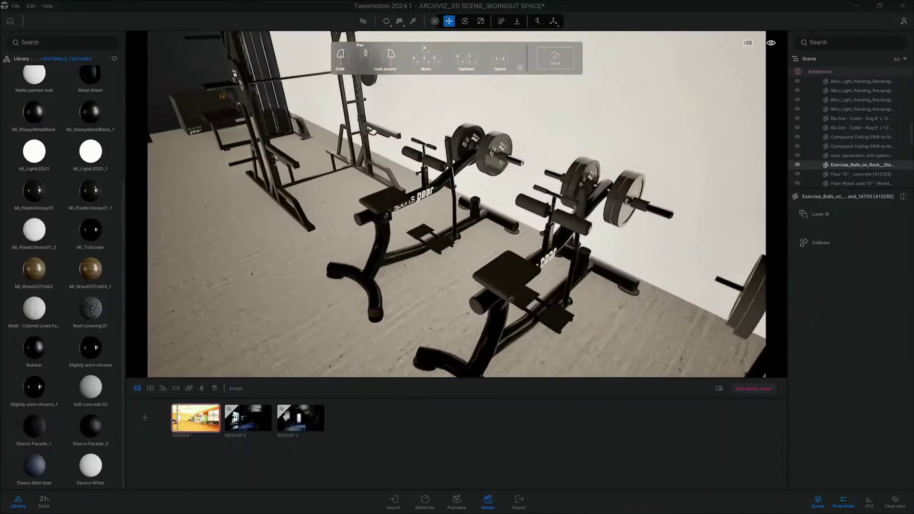
scroll(462, 220, "up", 5)
scroll(462, 220, "up", 5)
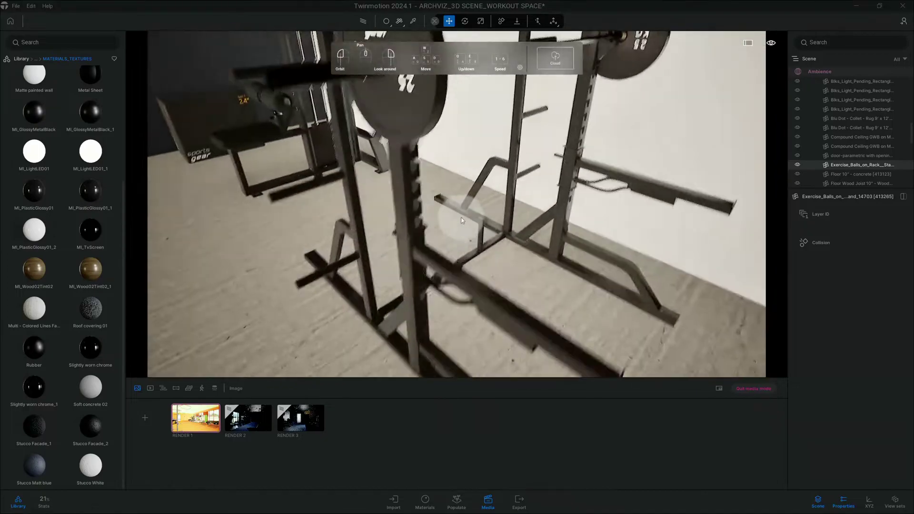
scroll(462, 220, "down", 5)
scroll(429, 210, "down", 3)
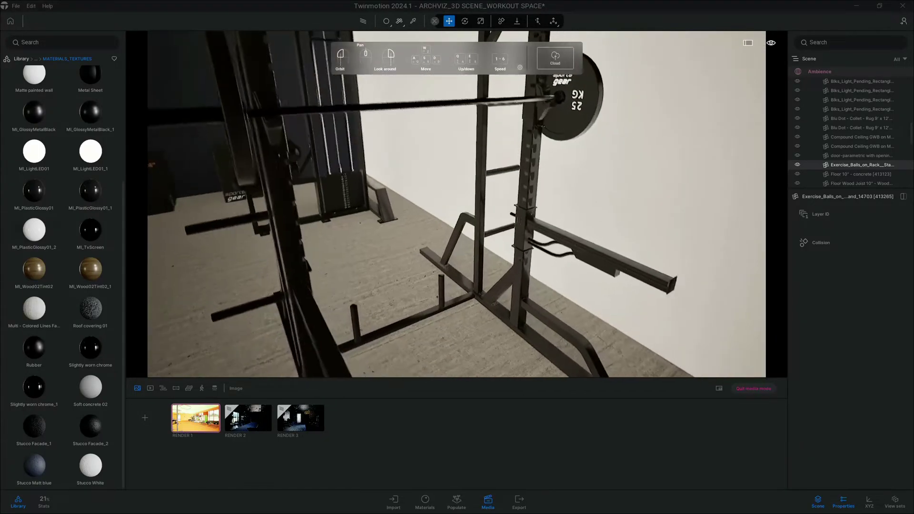
left_click_drag(339, 192, 362, 183)
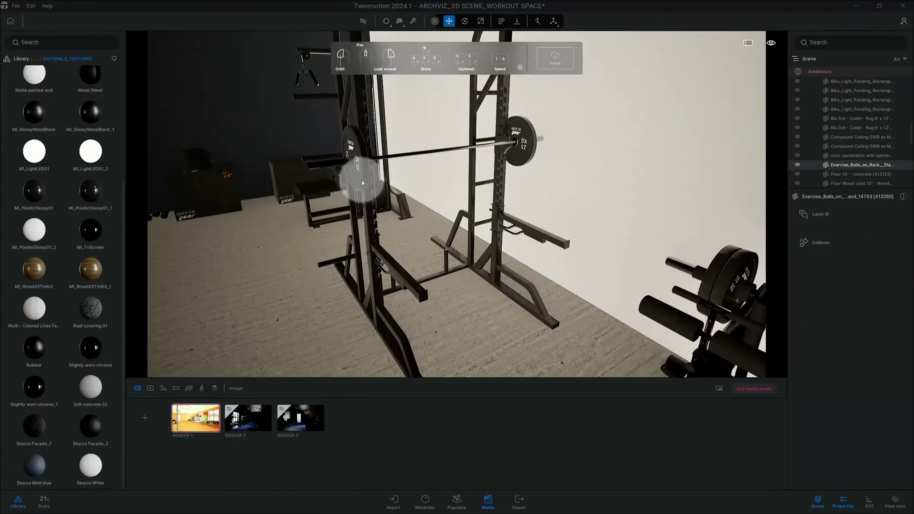
left_click_drag(495, 148, 394, 44)
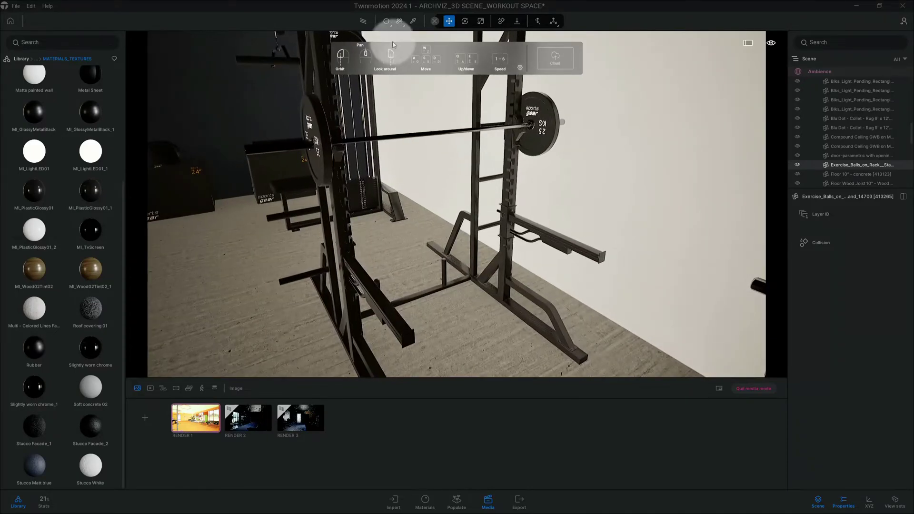
left_click(271, 149)
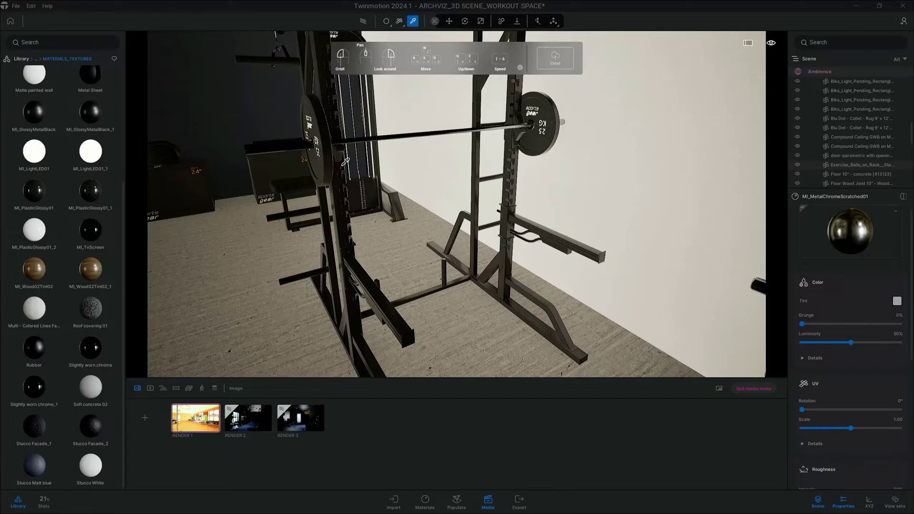
Drop Slightly worn chrome onto the ball-rack frame
left_click_drag(434, 186, 195, 187)
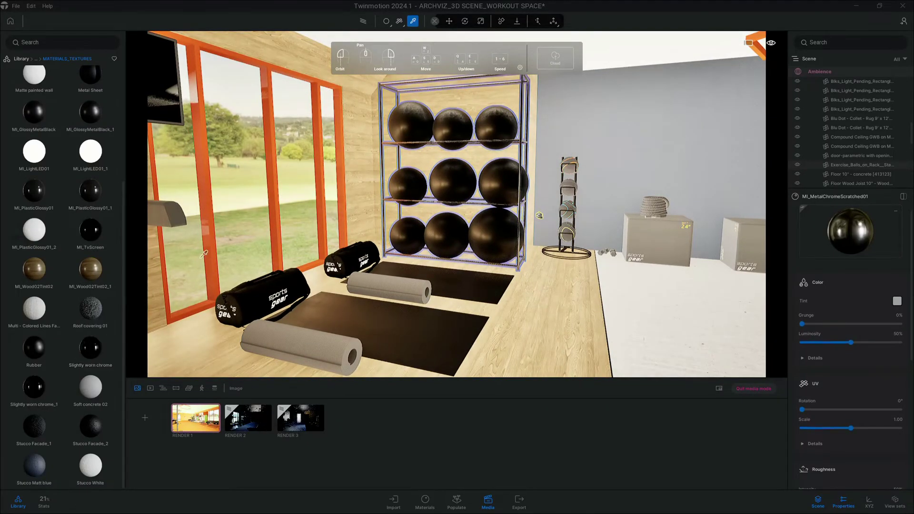
scroll(208, 257, "up", 5)
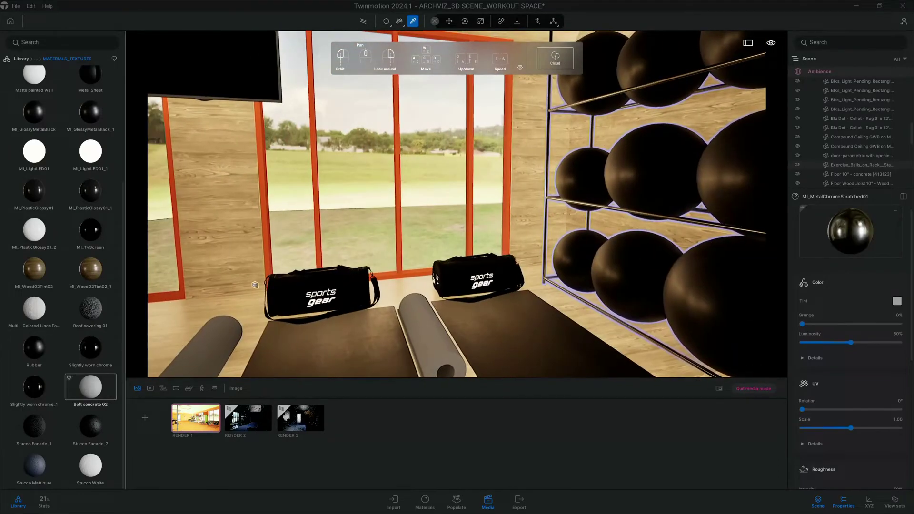
mouse_move(90, 348)
left_mouse_down()
mouse_move(251, 260)
mouse_move(644, 262)
left_mouse_up()
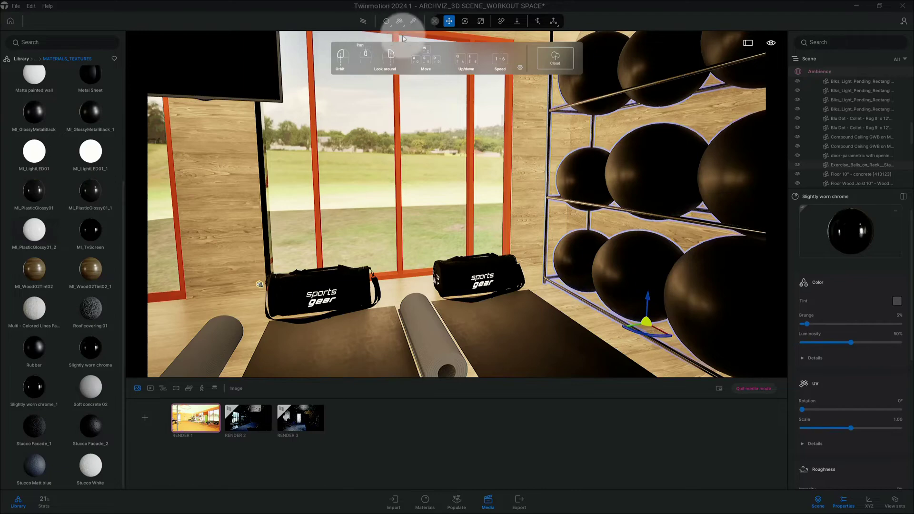
Give the orange window frames a worn chrome material, then orbit toward the treadmills
left_click(397, 95)
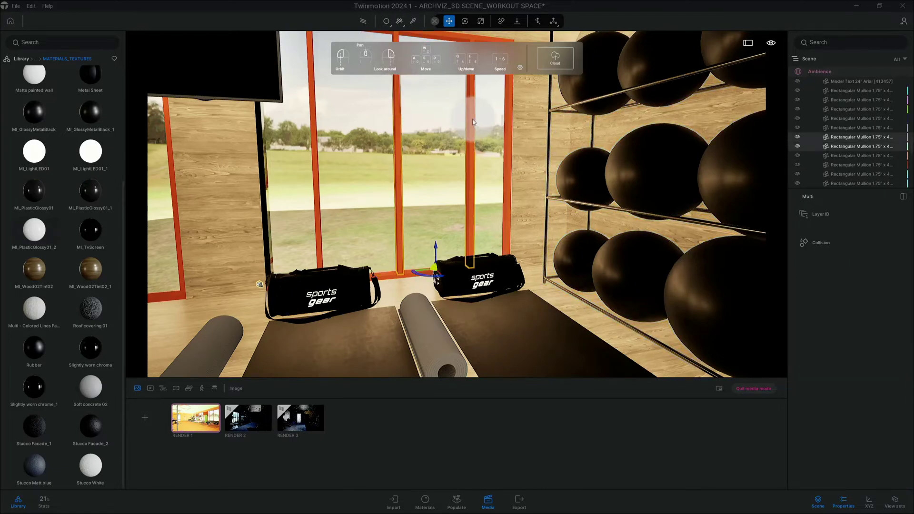
left_click(498, 132)
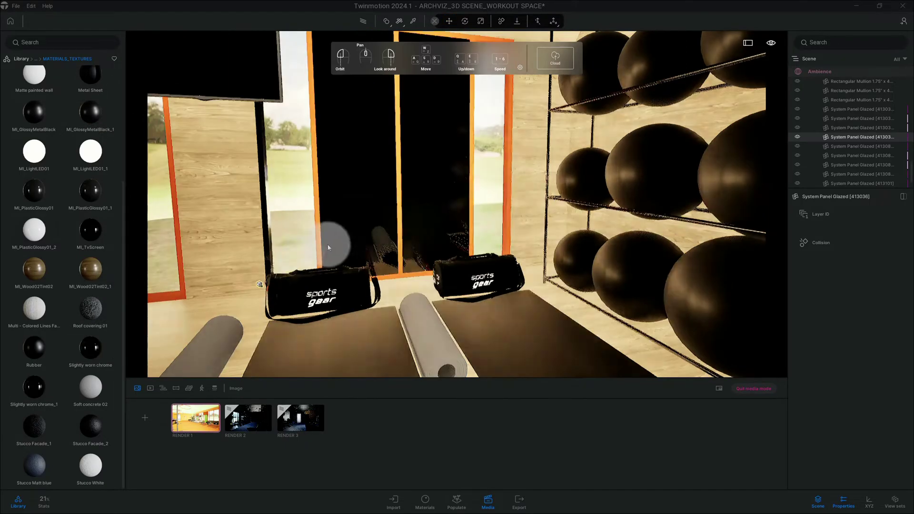
left_click_drag(91, 351, 486, 234)
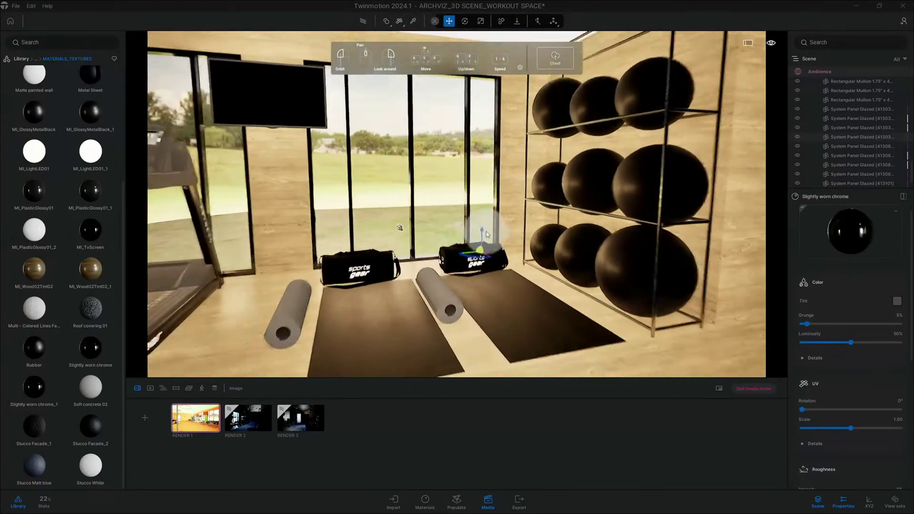
right_click_drag(487, 235, 420, 235)
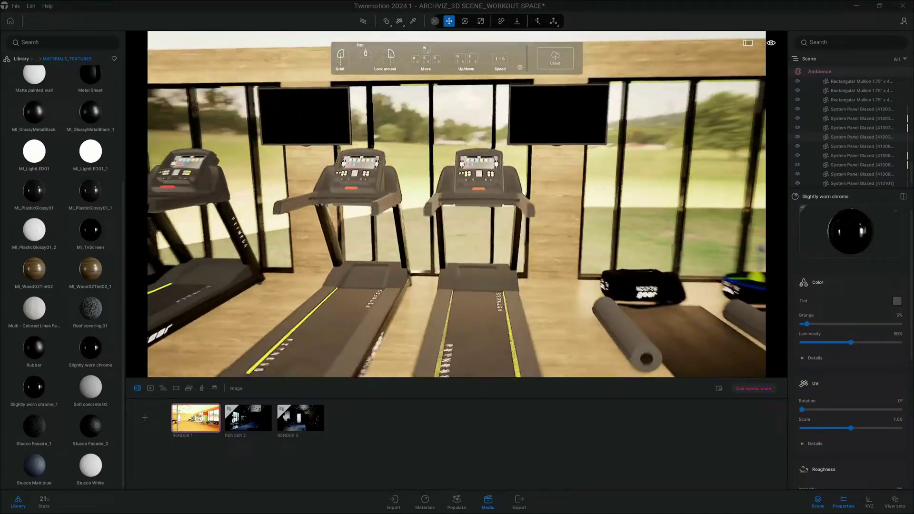
left_click_drag(419, 234, 405, 246)
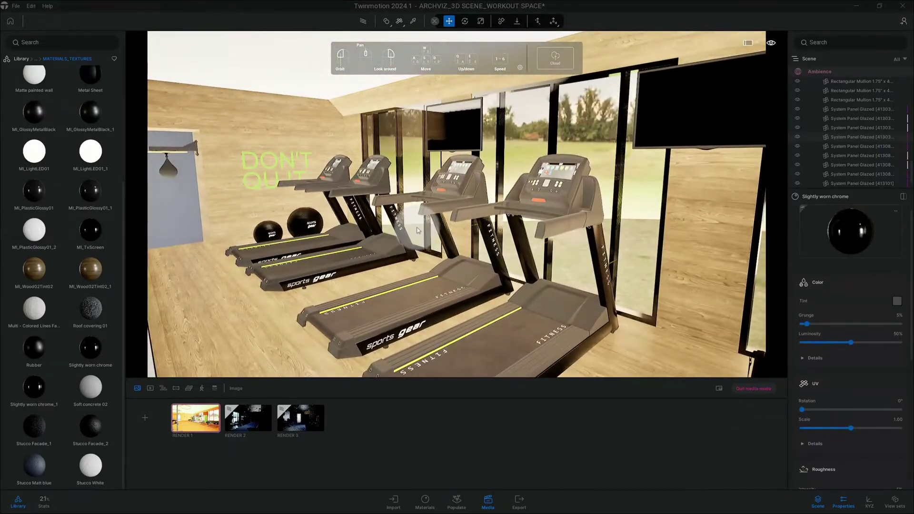
left_click_drag(451, 227, 442, 228)
left_click_drag(414, 222, 421, 222)
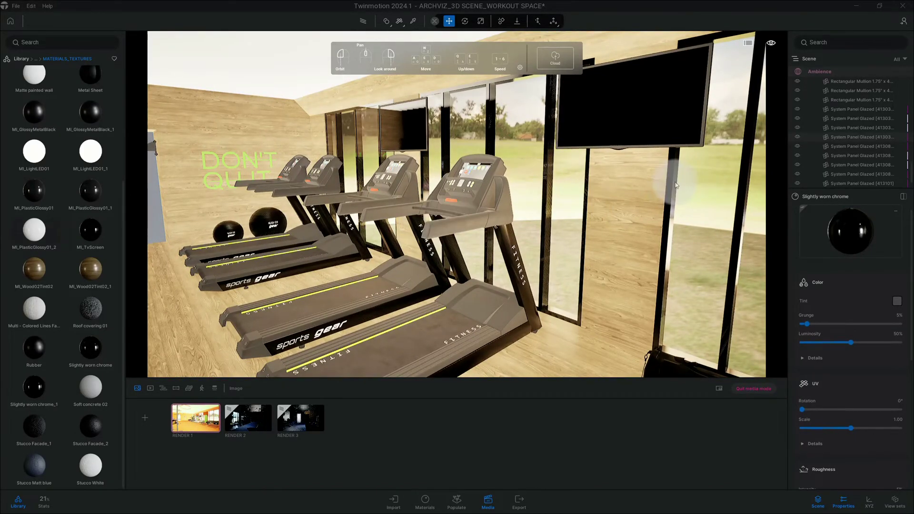
mouse_move(662, 181)
left_mouse_down()
mouse_move(574, 231)
mouse_move(411, 67)
left_mouse_up()
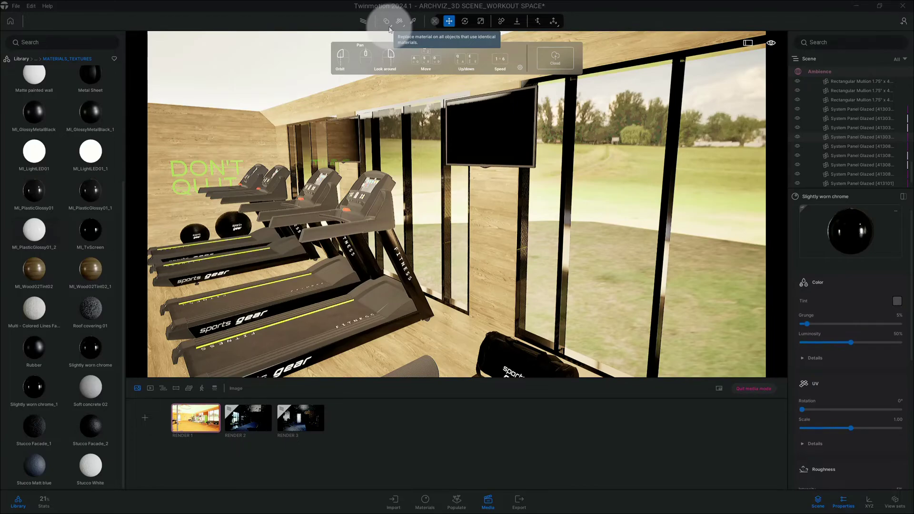
Set the material tool to Replace material so every object sharing it changes
left_click(388, 25)
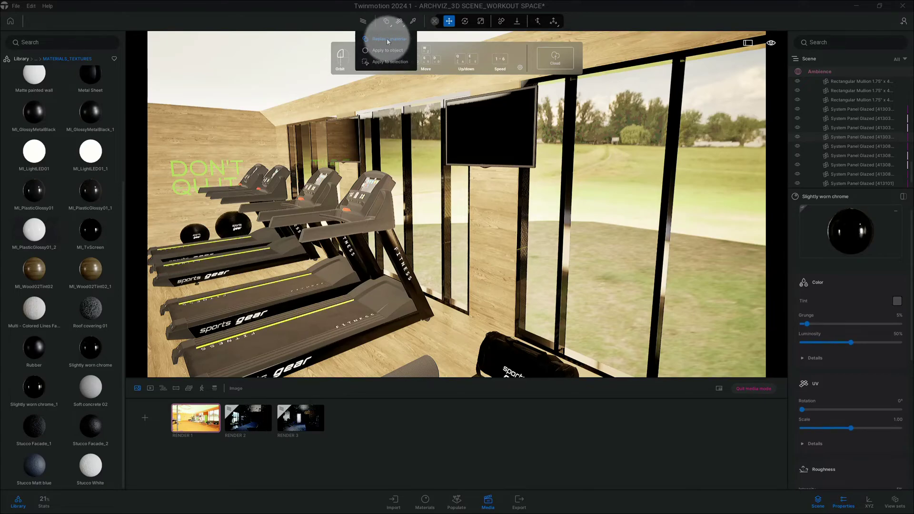
left_click(389, 40)
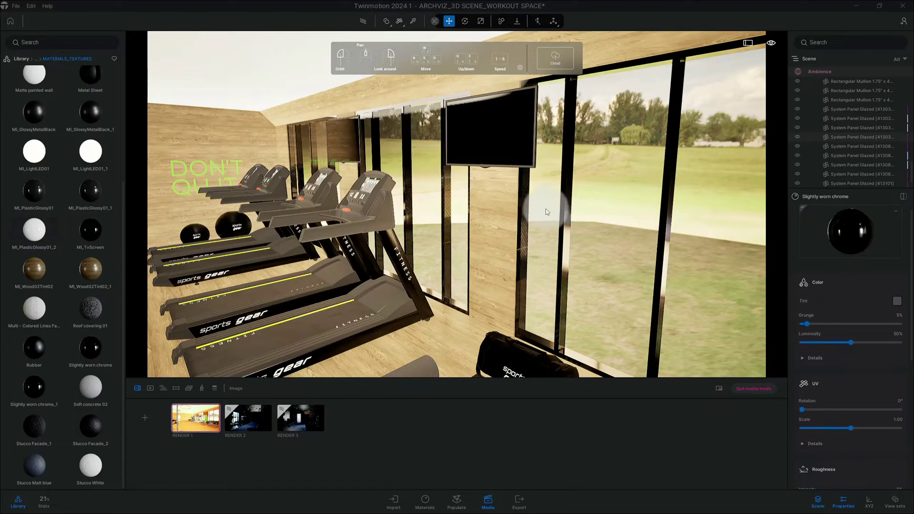
mouse_move(576, 213)
left_mouse_down()
mouse_move(524, 200)
mouse_move(438, 211)
left_mouse_up()
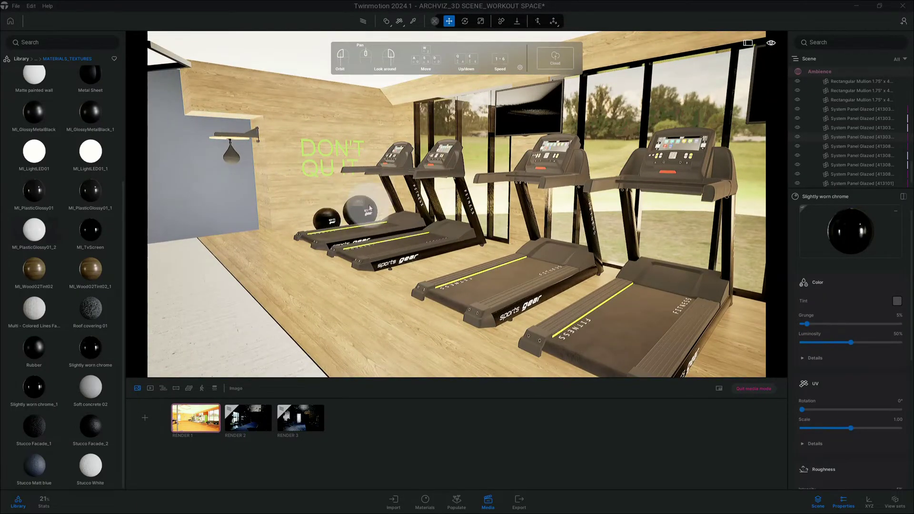
Zoom to the wall and replace the glowing green DON'T QUIT text with Slightly worn chrome
scroll(369, 207, "up", 2)
scroll(313, 192, "up", 3)
scroll(313, 192, "up", 3)
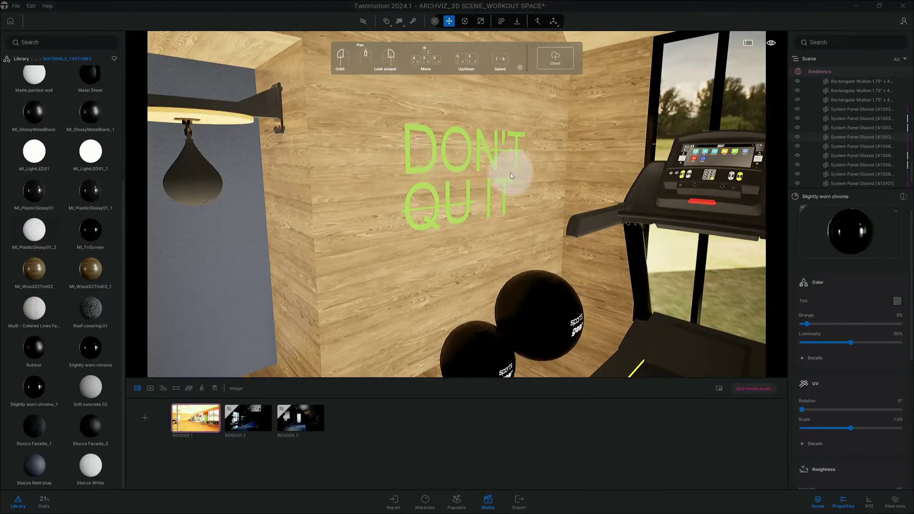
scroll(511, 173, "up", 2)
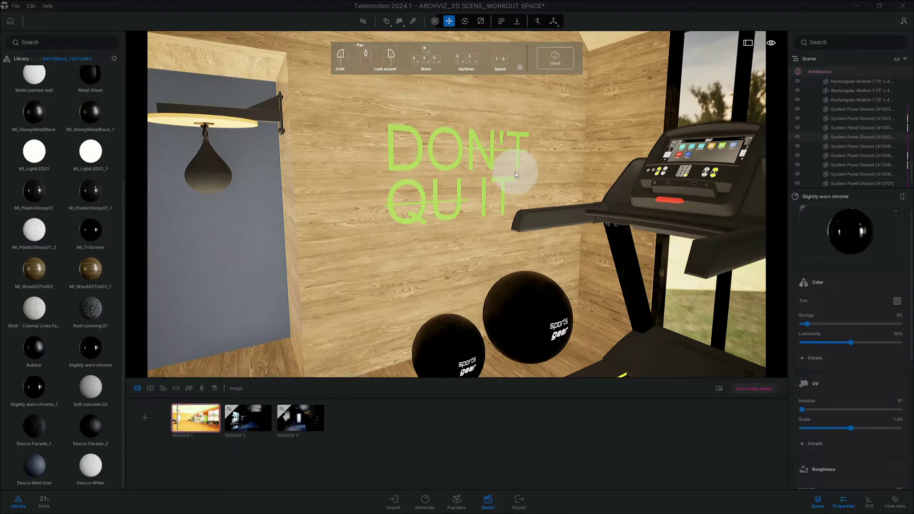
left_click(462, 151)
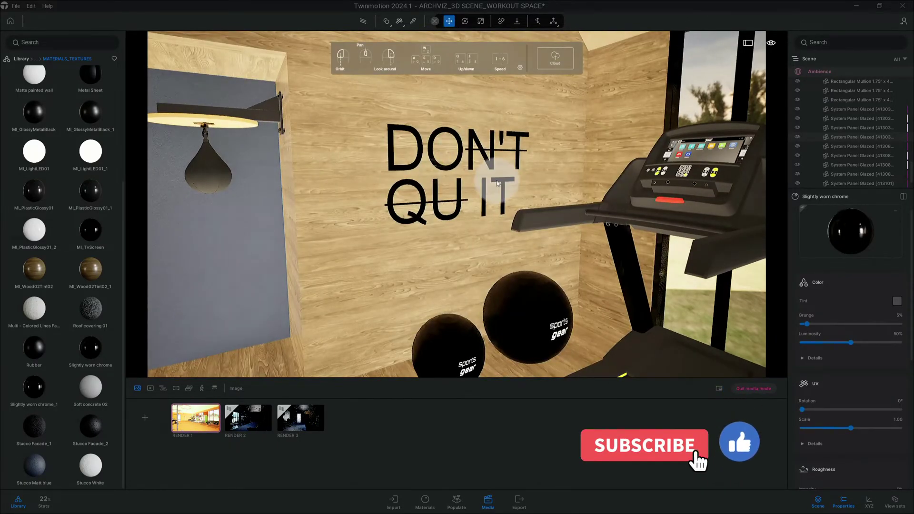
Set the material tool back to Apply to object for single-object application
scroll(519, 191, "down", 3)
scroll(519, 190, "down", 3)
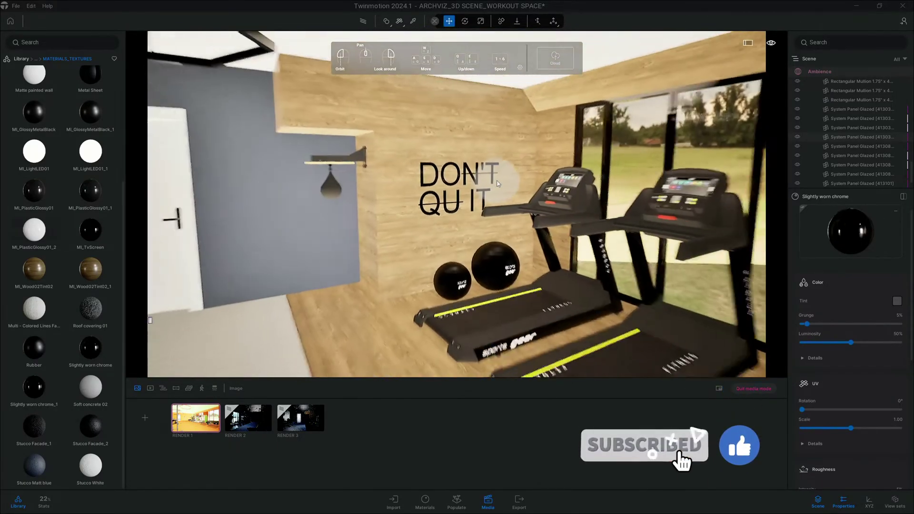
left_click(386, 21)
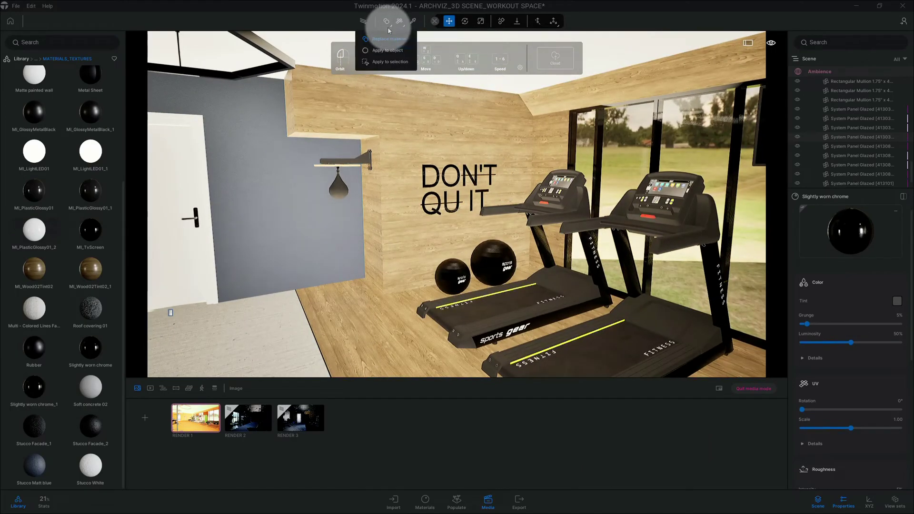
left_click(389, 51)
middle_click_drag(324, 190, 417, 189)
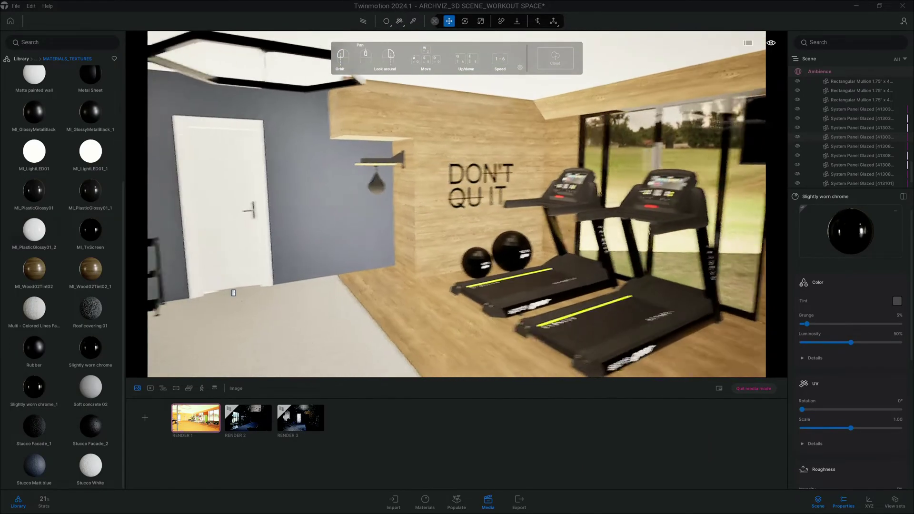
Apply the Library's MI_LightLED01 material to the hexagon ceiling light frame
scroll(417, 189, "down", 2)
scroll(417, 193, "down", 2)
scroll(417, 200, "down", 2)
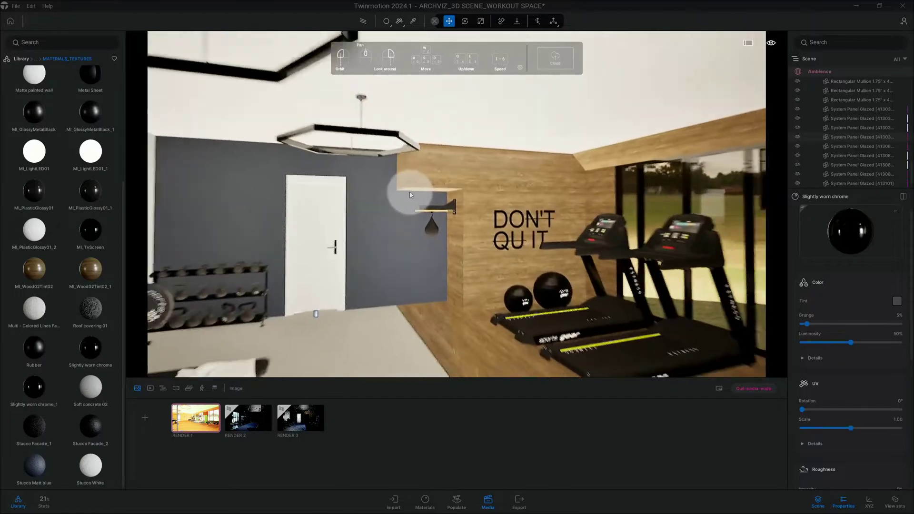
scroll(416, 206, "down", 1)
left_click_drag(417, 206, 491, 209)
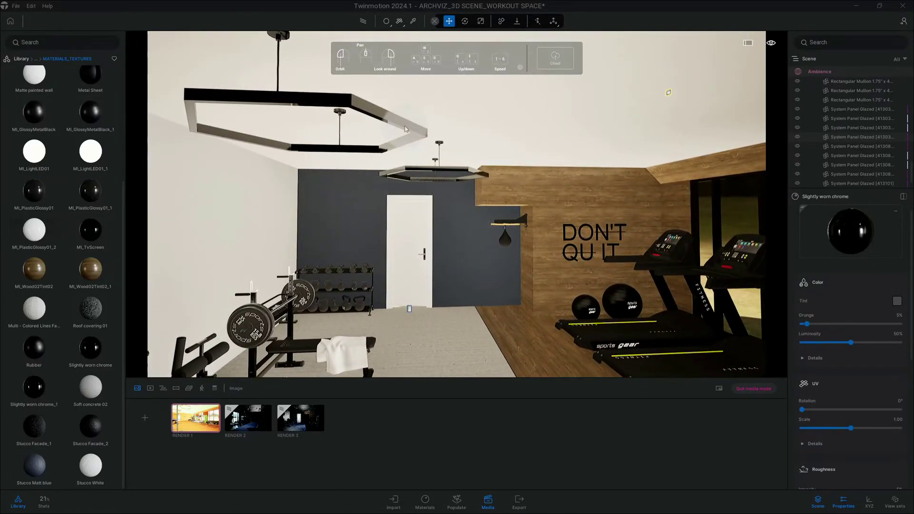
left_click_drag(388, 116, 333, 143)
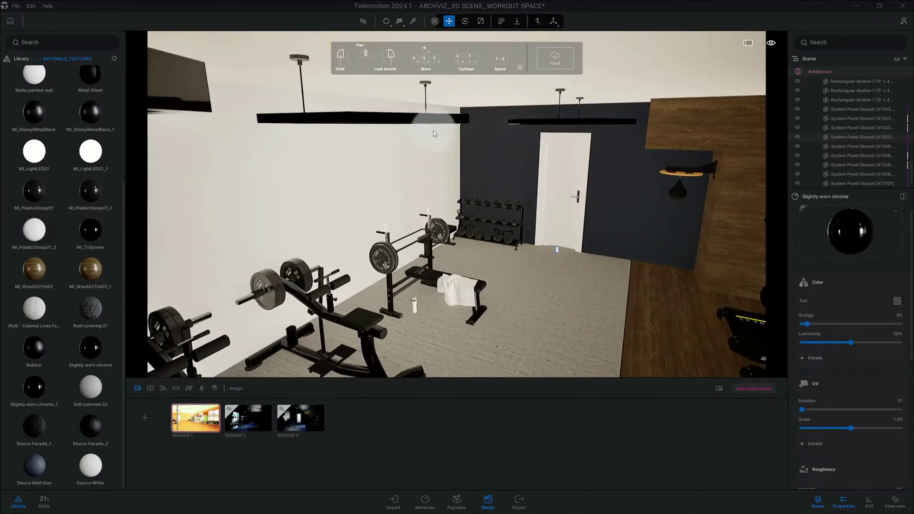
mouse_move(433, 131)
left_mouse_down()
mouse_move(418, 166)
mouse_move(429, 179)
left_mouse_up()
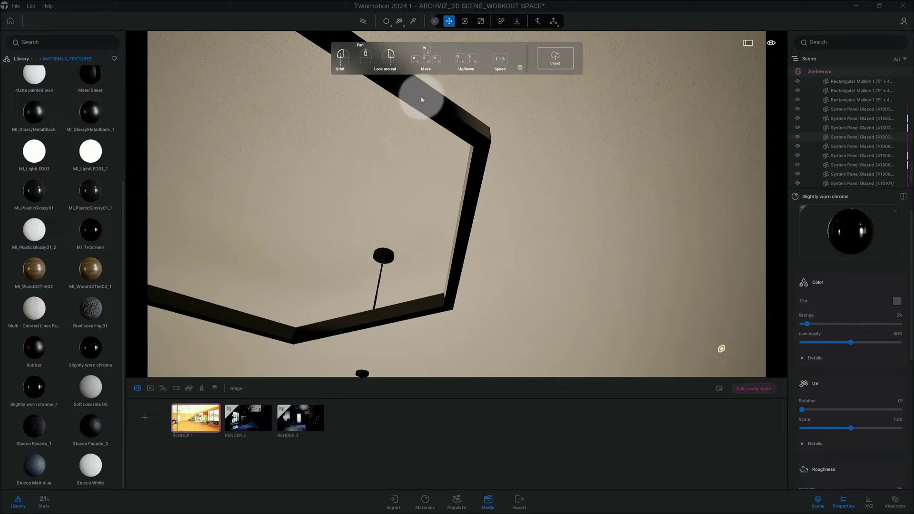
left_click_drag(90, 151, 450, 114)
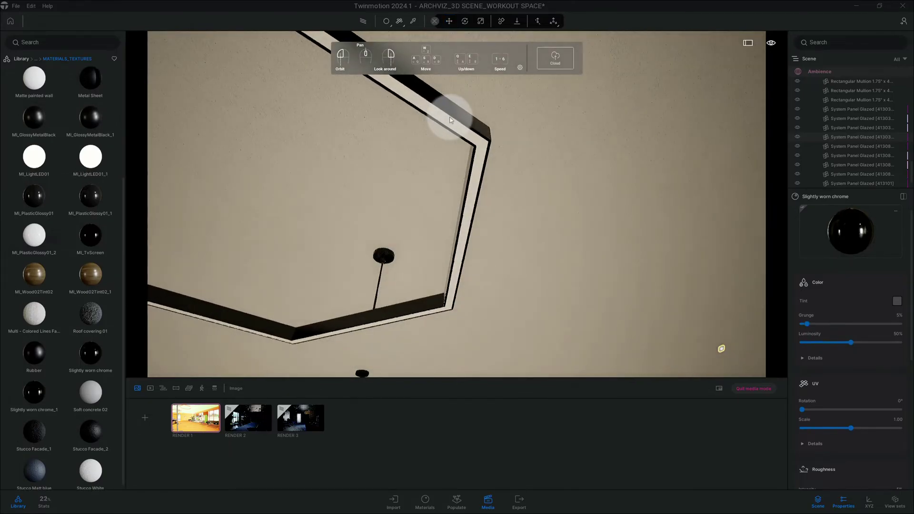
Eyedrop the hexagon pendant light's MI_LightLED01 material and view its properties, luminosity 50%
right_click_drag(480, 179, 481, 310)
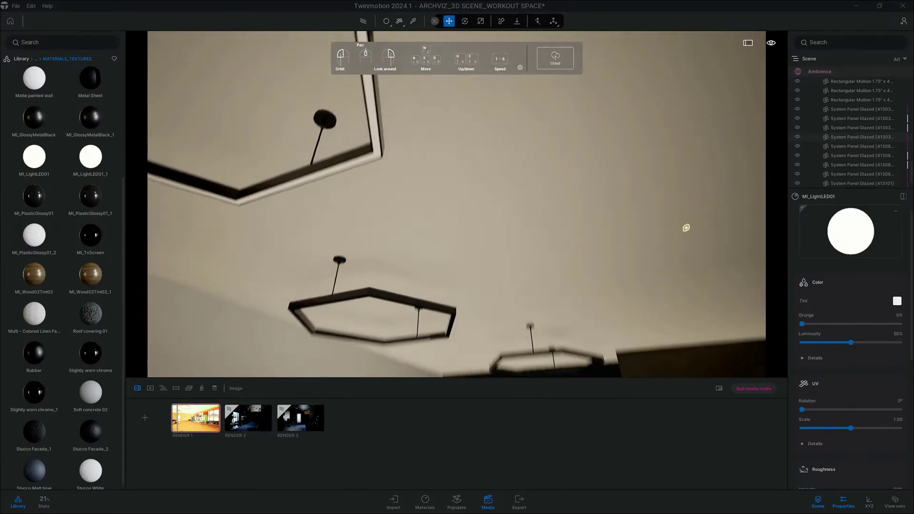
scroll(476, 215, "up", 3)
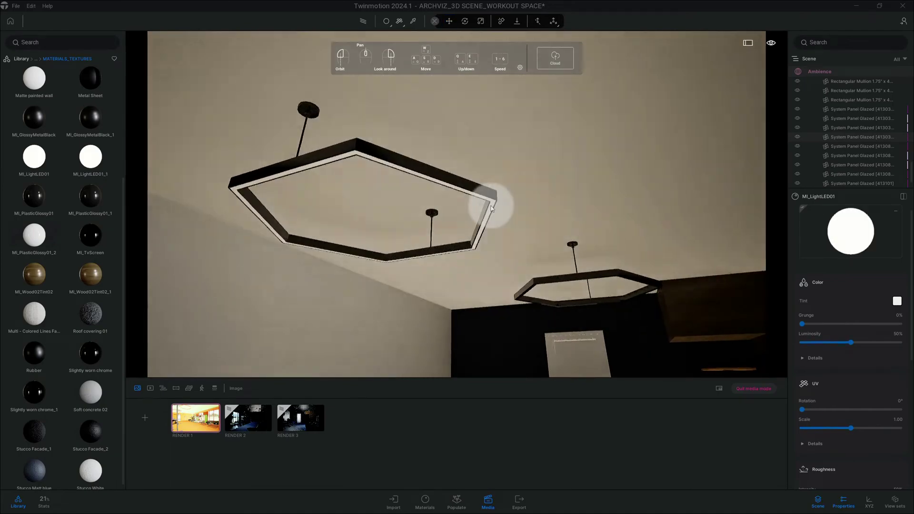
left_click_drag(491, 209, 772, 242)
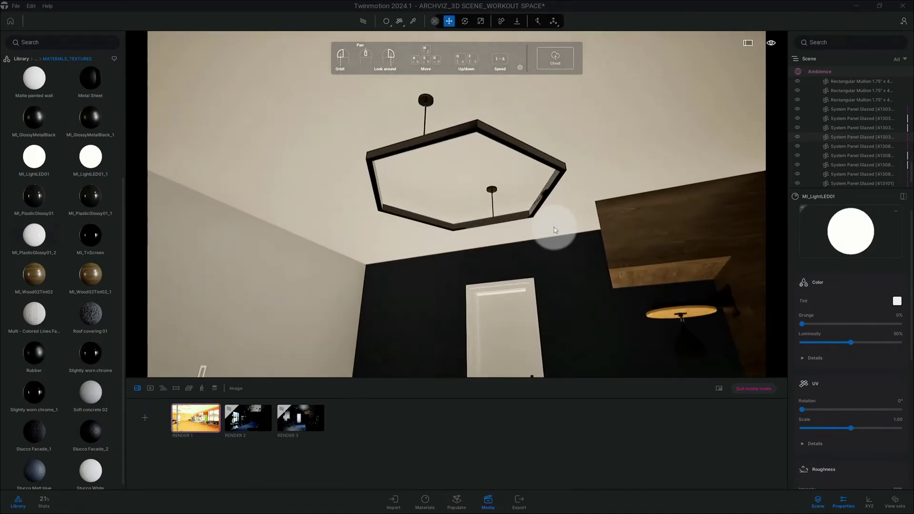
left_click(590, 168)
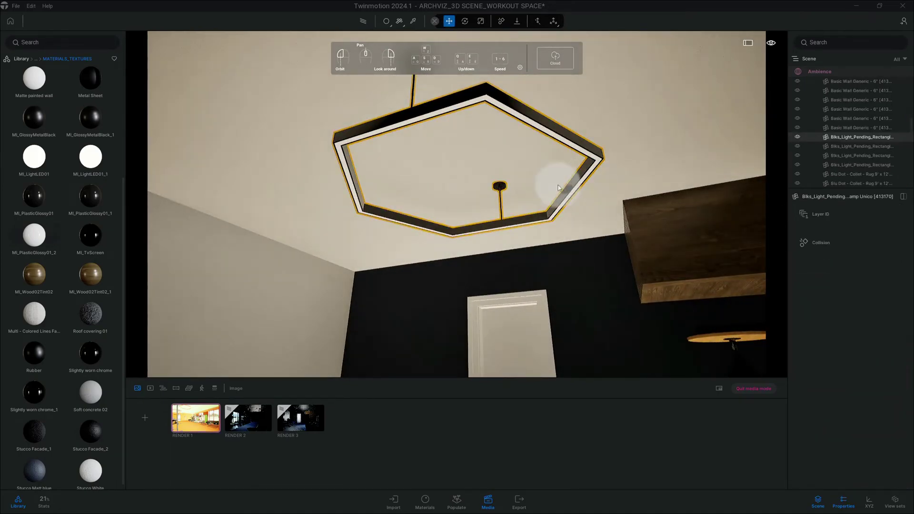
left_click(413, 21)
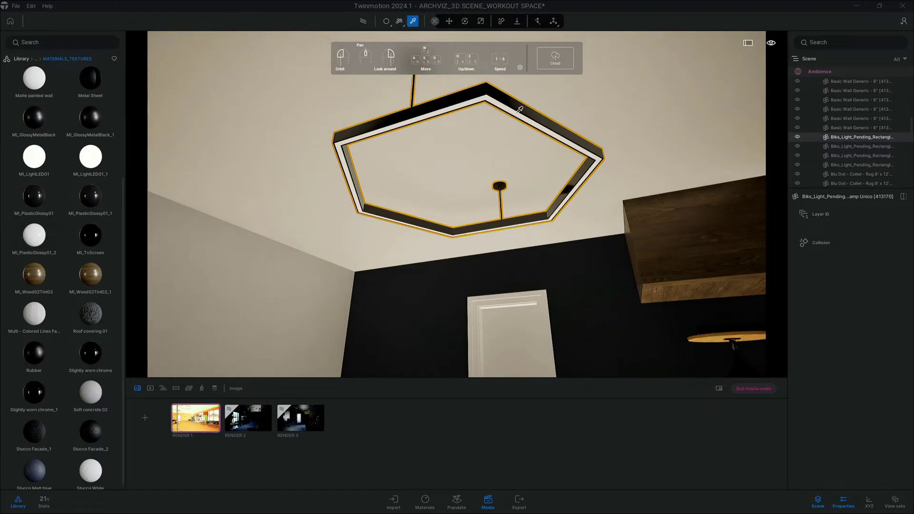
left_click(519, 111)
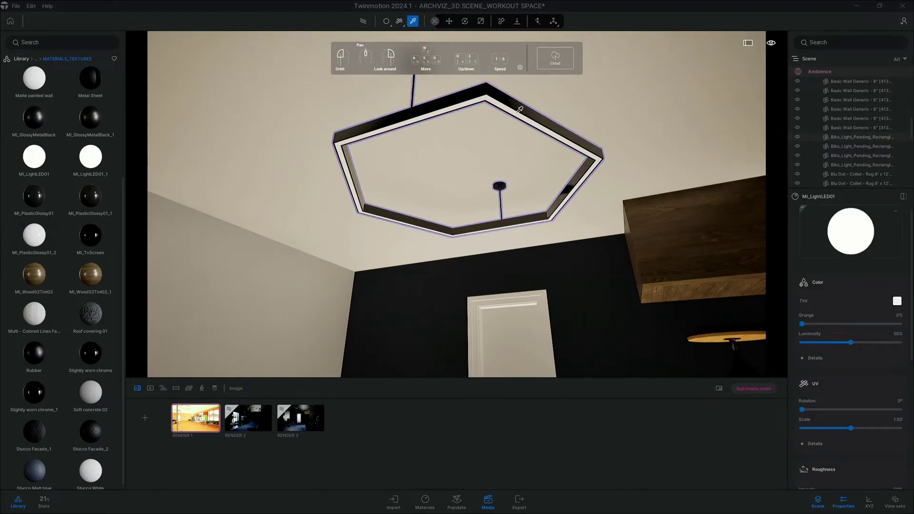
scroll(849, 285, "down", 1)
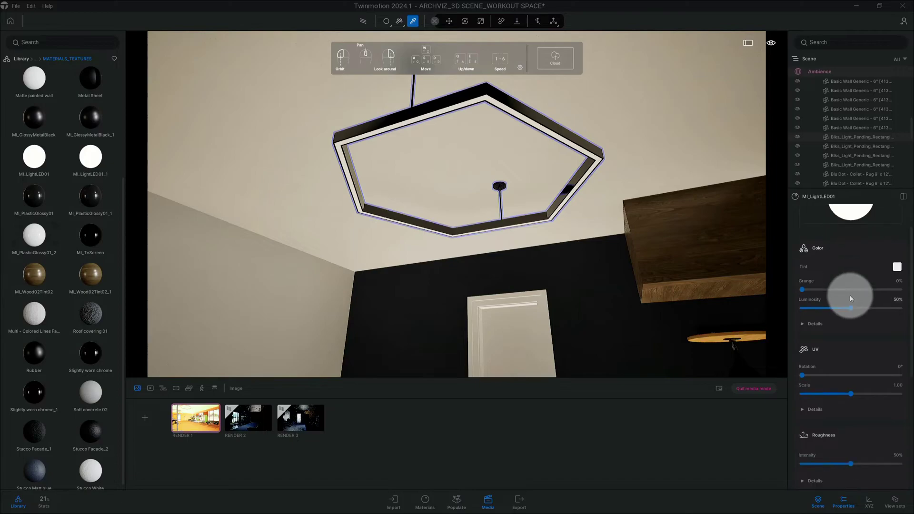
scroll(848, 285, "down", 1)
scroll(838, 278, "down", 1)
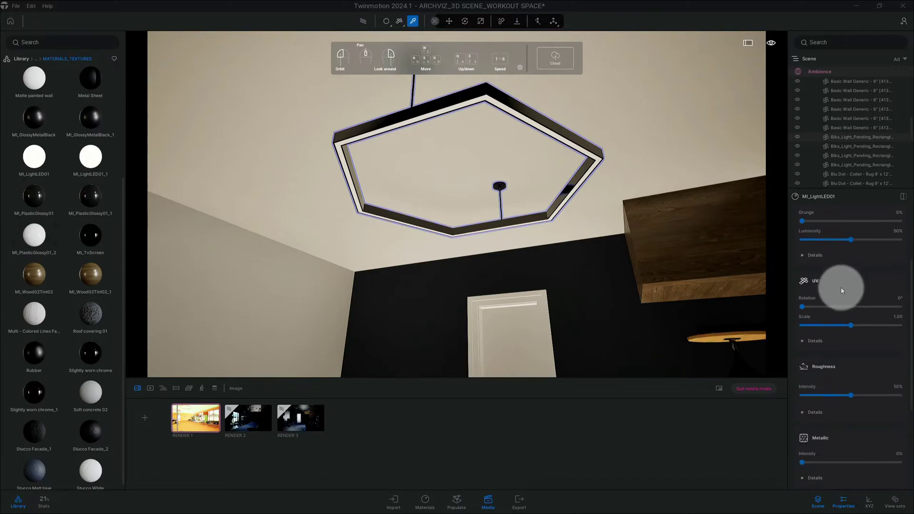
scroll(848, 319, "down", 1)
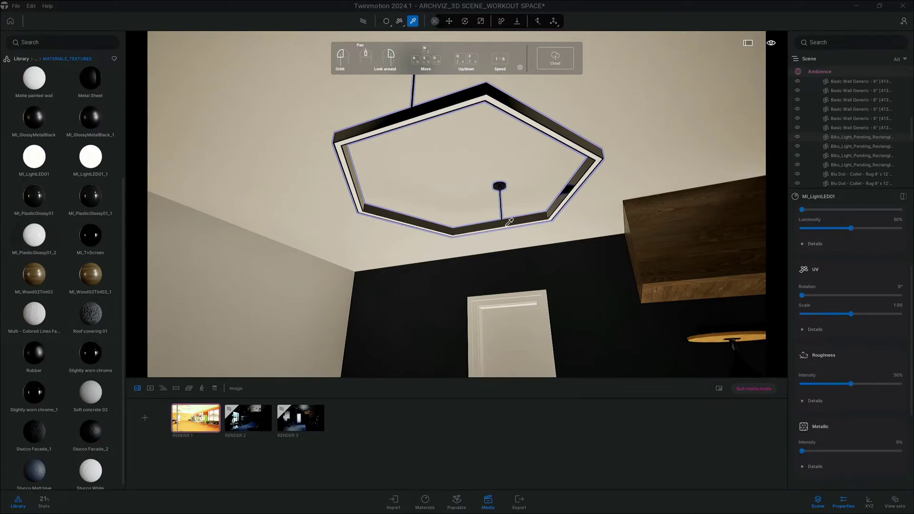
mouse_move(557, 174)
left_mouse_down()
mouse_move(656, 87)
mouse_move(538, 238)
left_mouse_up()
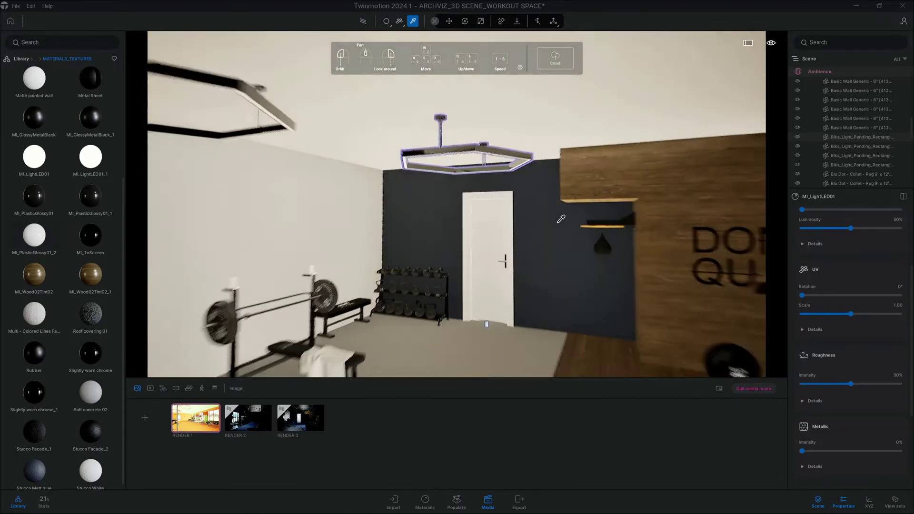
scroll(538, 238, "down", 5)
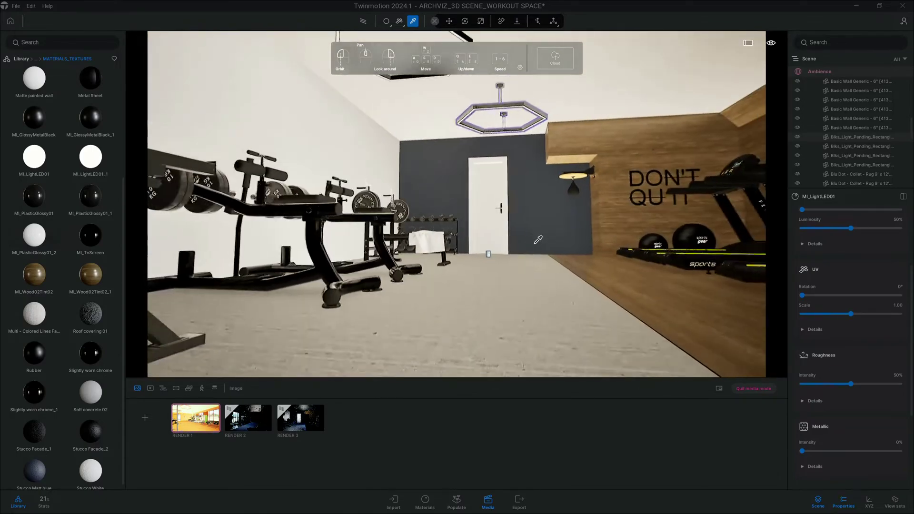
left_click_drag(550, 244, 476, 248)
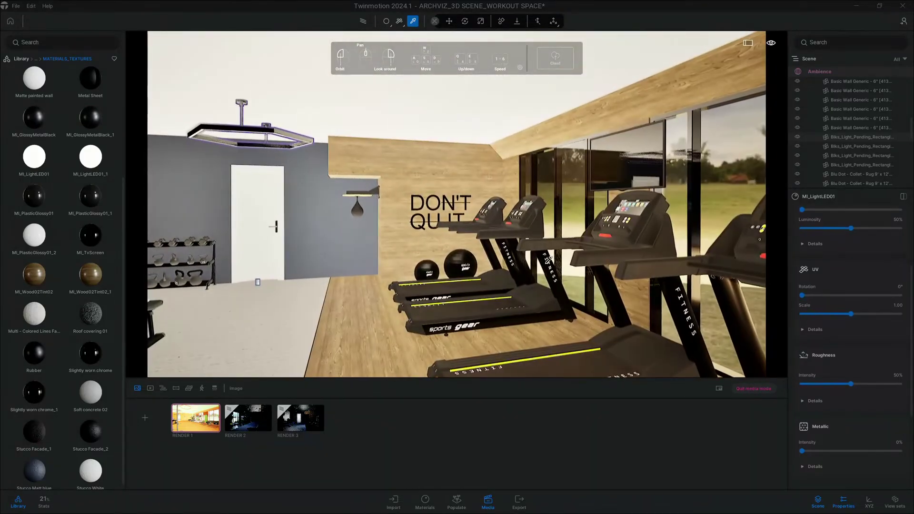
mouse_move(522, 268)
left_mouse_down()
mouse_move(597, 71)
mouse_move(680, 341)
mouse_move(502, 280)
mouse_move(476, 209)
mouse_move(485, 285)
left_mouse_up()
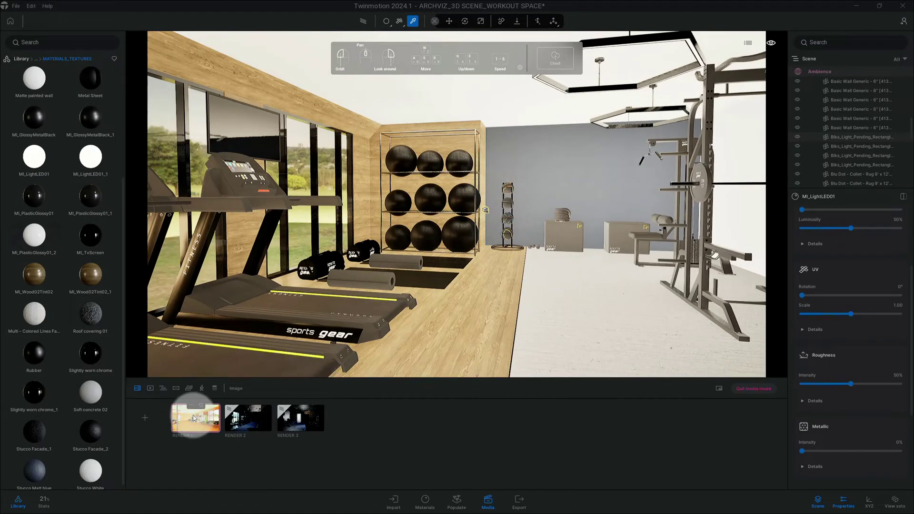
mouse_move(195, 418)
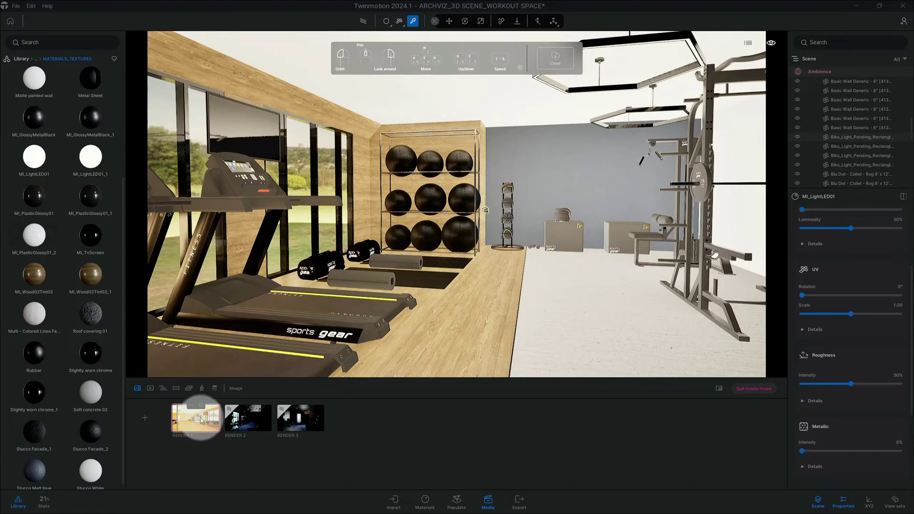
Refresh the RENDER 1 thumbnail from its camera view and set Sun intensity to 300
left_click(191, 425)
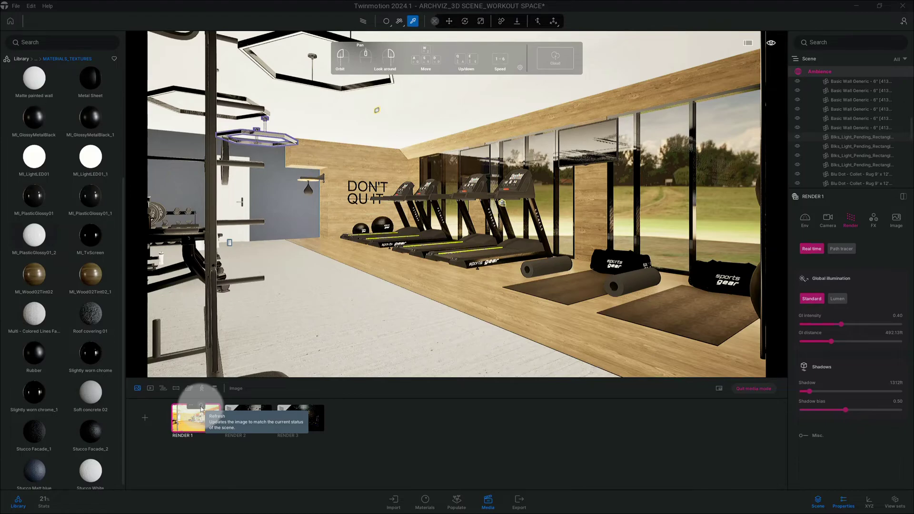
left_click(201, 407)
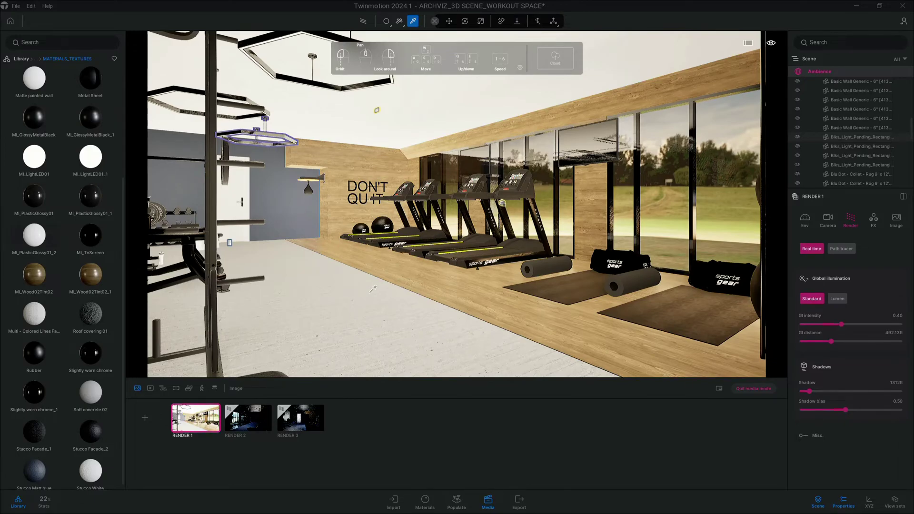
left_click(808, 222)
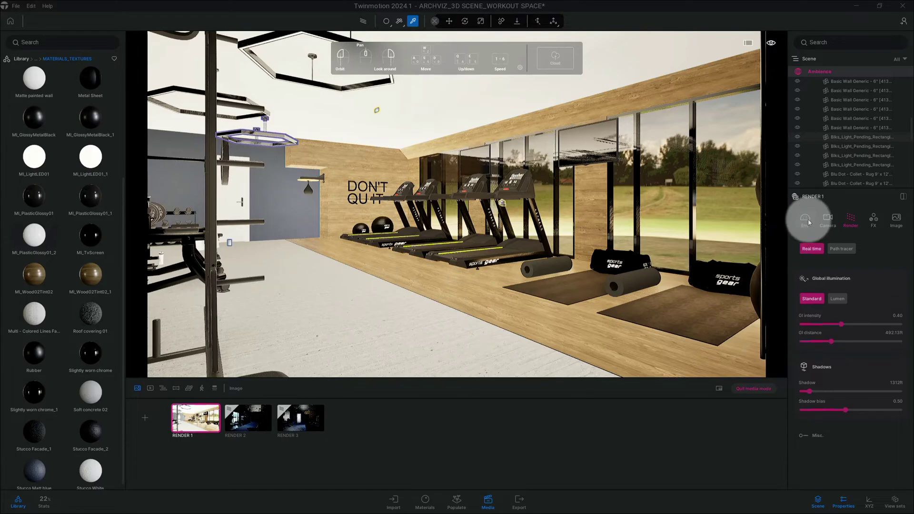
left_click(846, 269)
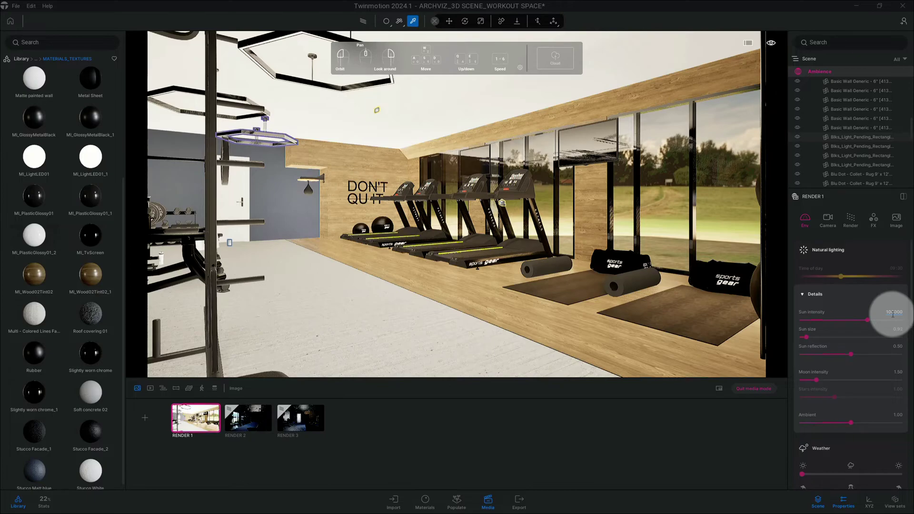
type("0")
key("Return")
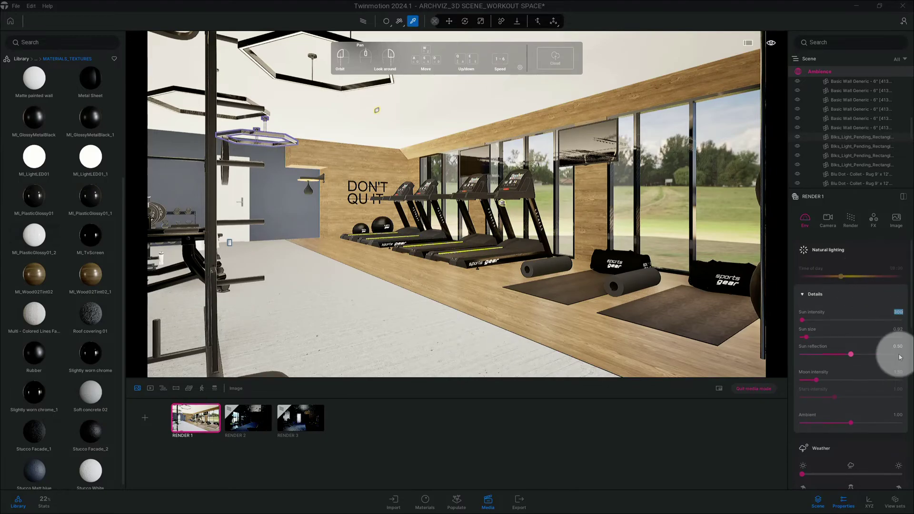
Scroll the environment settings down to the HDRI environment section
scroll(900, 365, "down", 1)
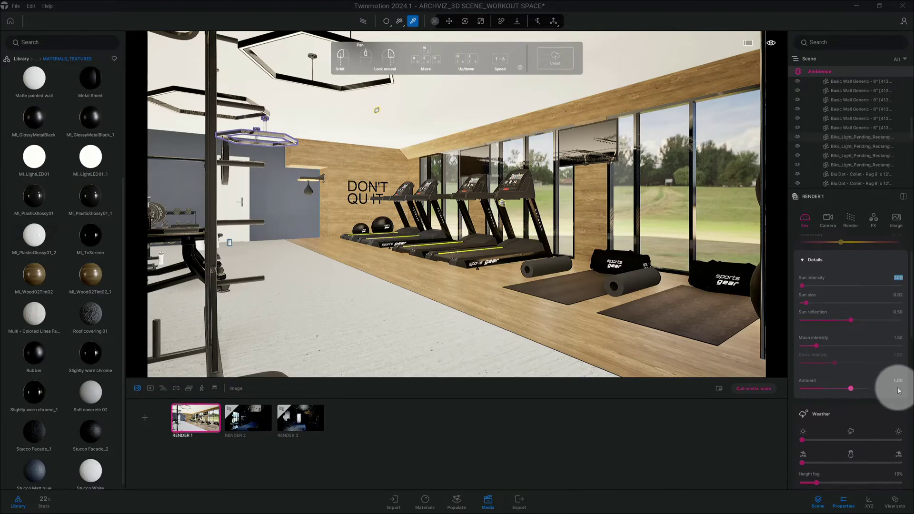
scroll(900, 366, "down", 1)
scroll(900, 365, "down", 1)
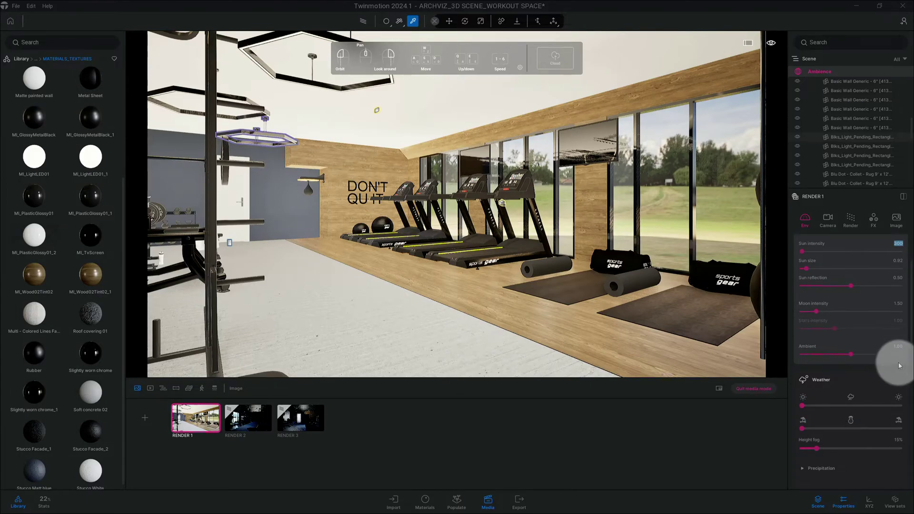
scroll(898, 364, "down", 1)
scroll(893, 363, "down", 1)
scroll(887, 361, "down", 1)
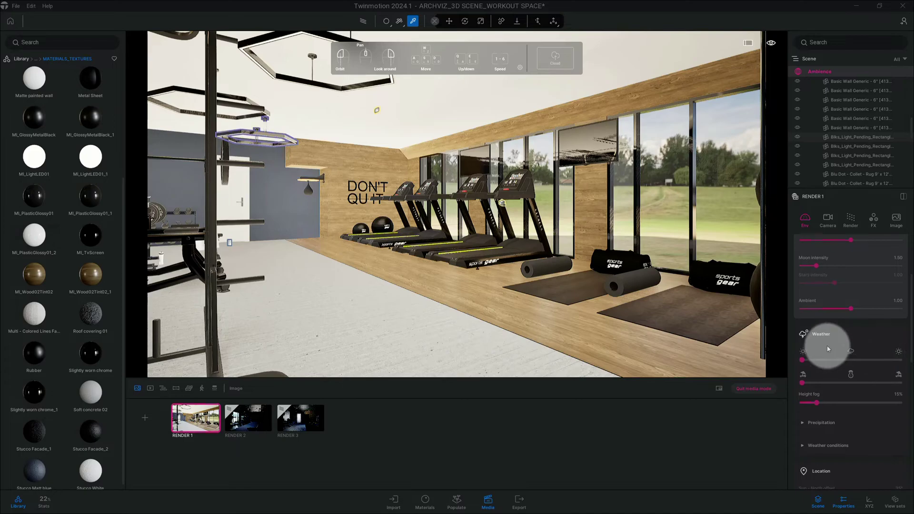
scroll(817, 333, "down", 3)
scroll(829, 351, "down", 3)
scroll(828, 352, "down", 2)
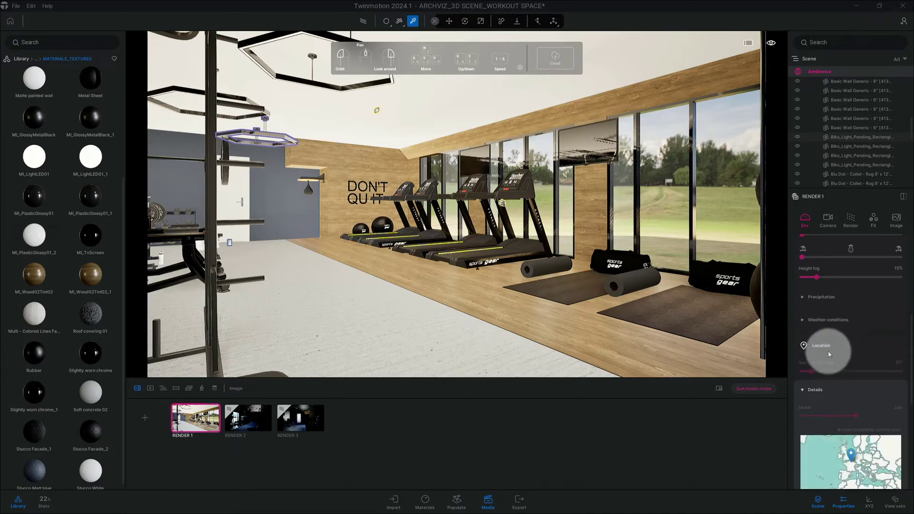
scroll(836, 351, "down", 2)
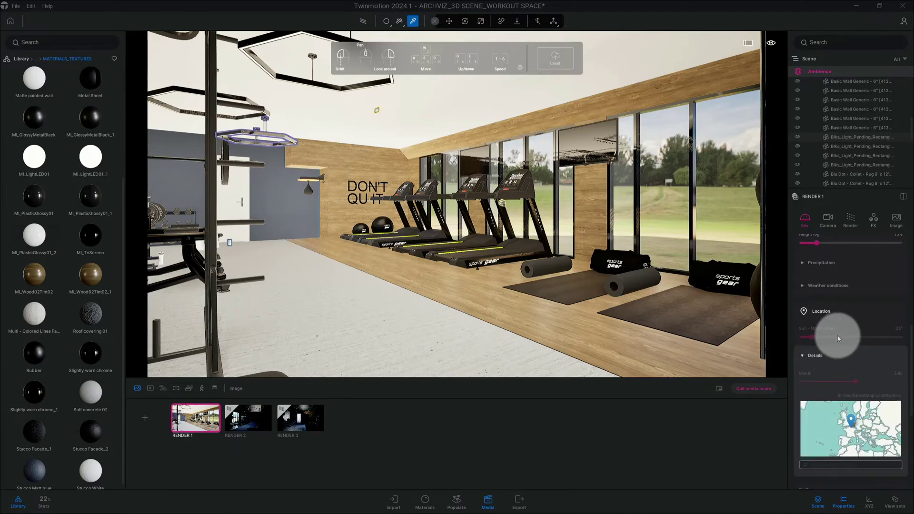
scroll(837, 336, "down", 1)
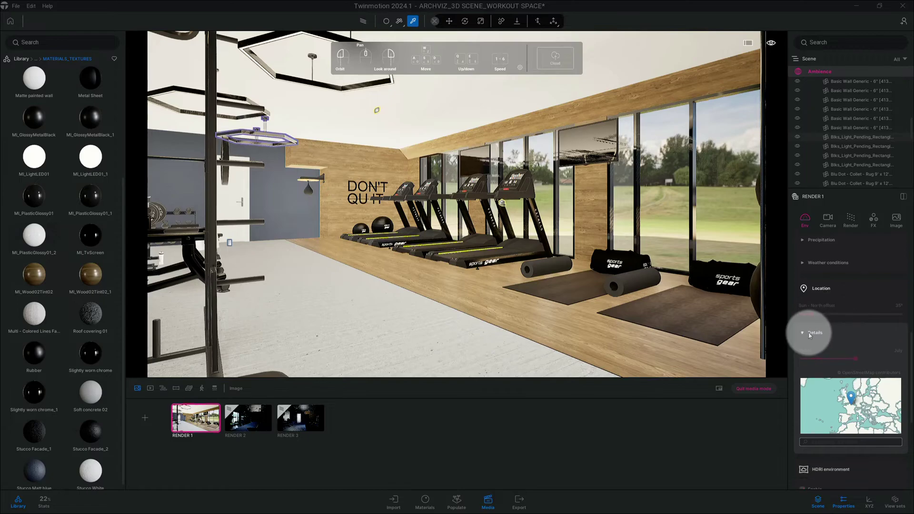
scroll(829, 338, "down", 4)
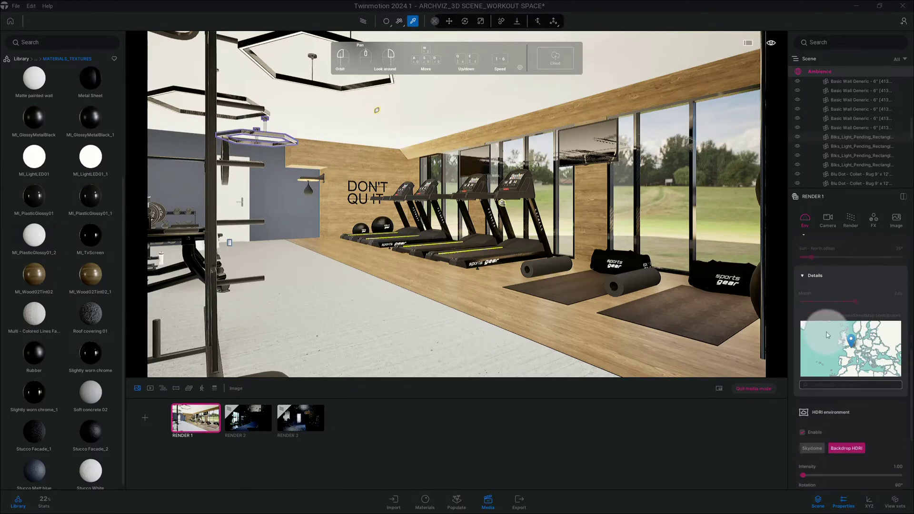
scroll(826, 334, "down", 3)
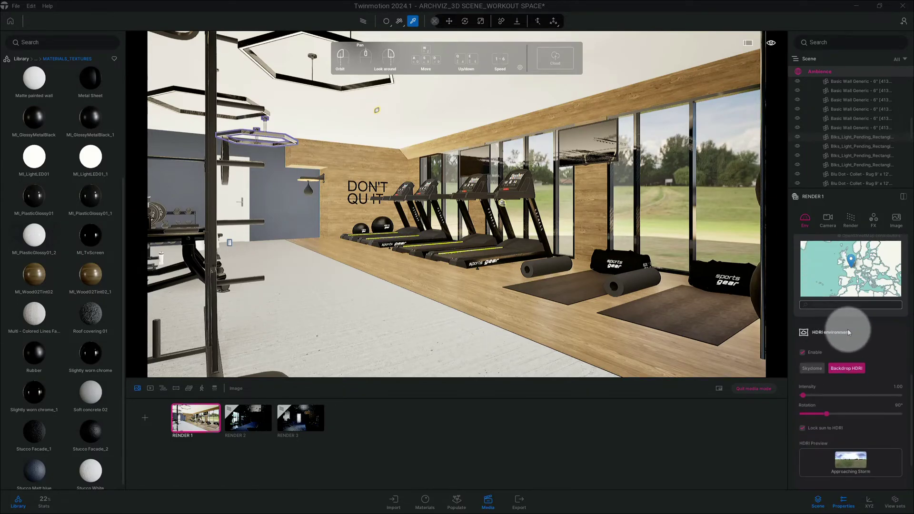
scroll(848, 328, "down", 1)
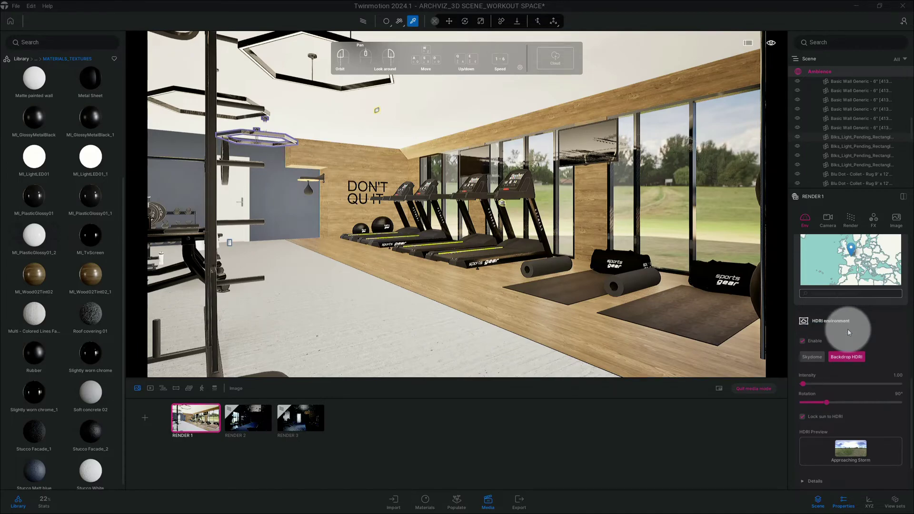
scroll(865, 340, "down", 1)
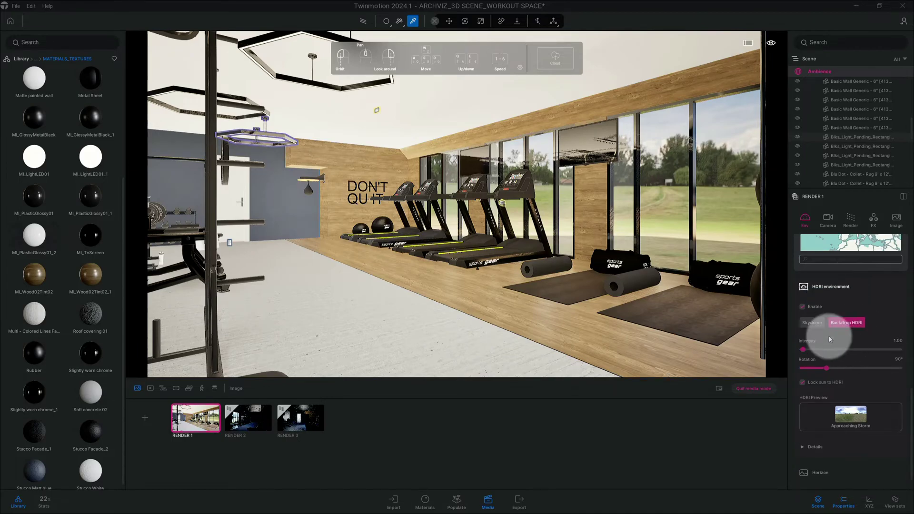
scroll(866, 322, "up", 1)
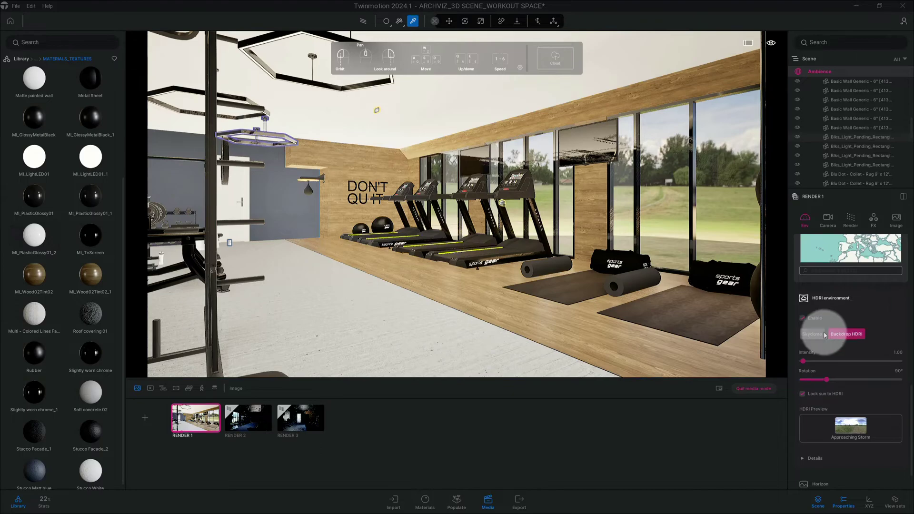
scroll(867, 323, "up", 2)
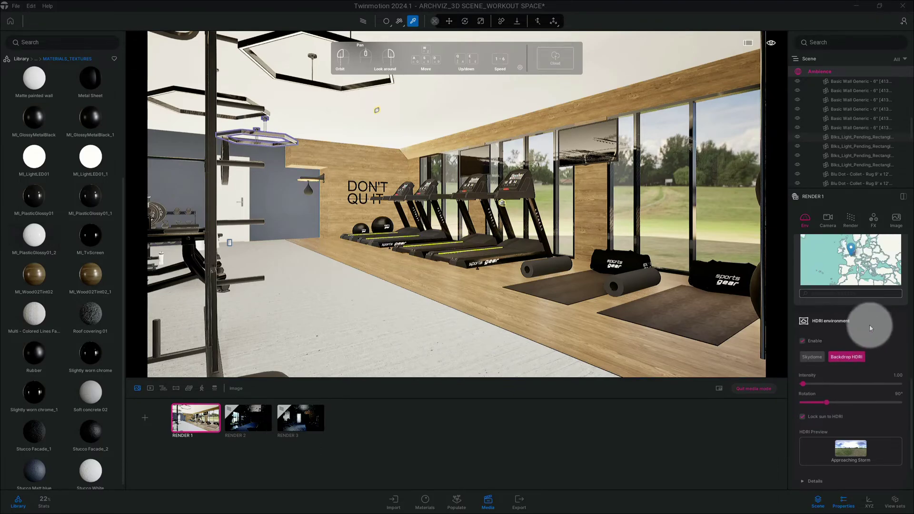
scroll(868, 328, "up", 3)
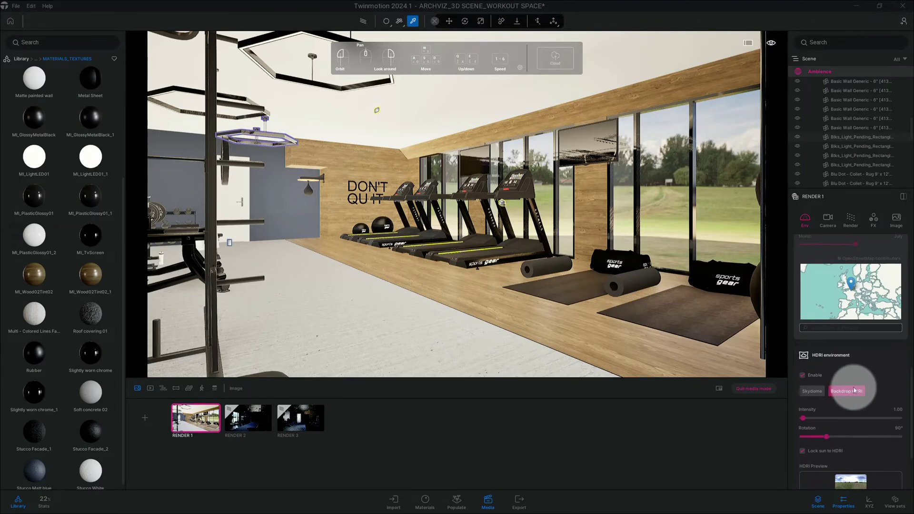
Set the HDRI environment rotation to 240°
scroll(881, 368, "down", 2)
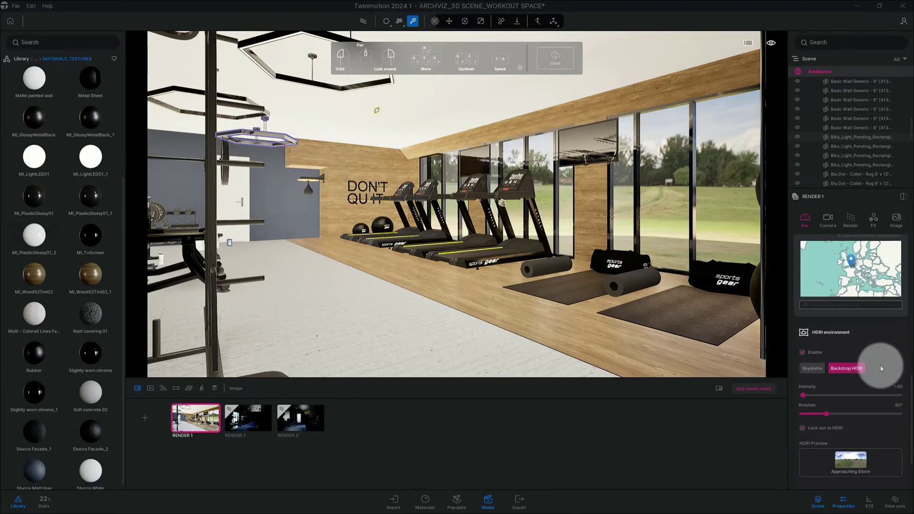
scroll(862, 371, "down", 2)
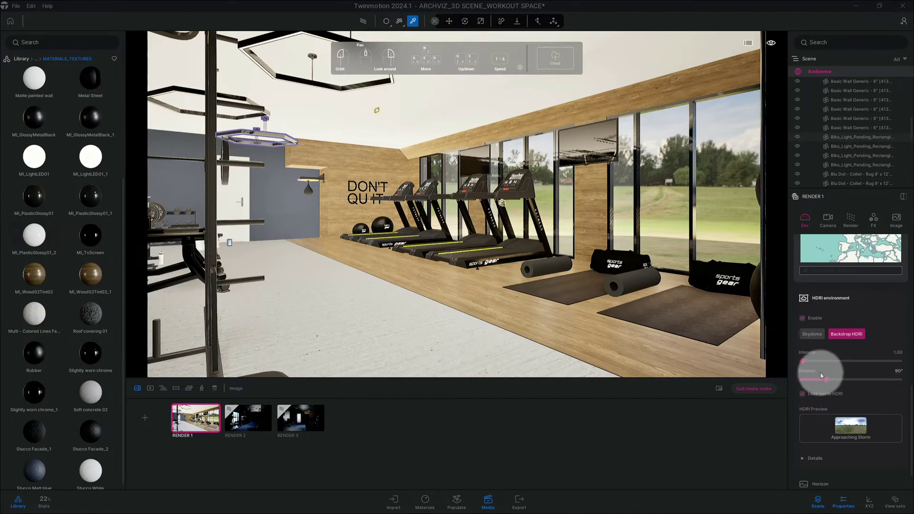
left_click(898, 372)
type("240")
key("Return")
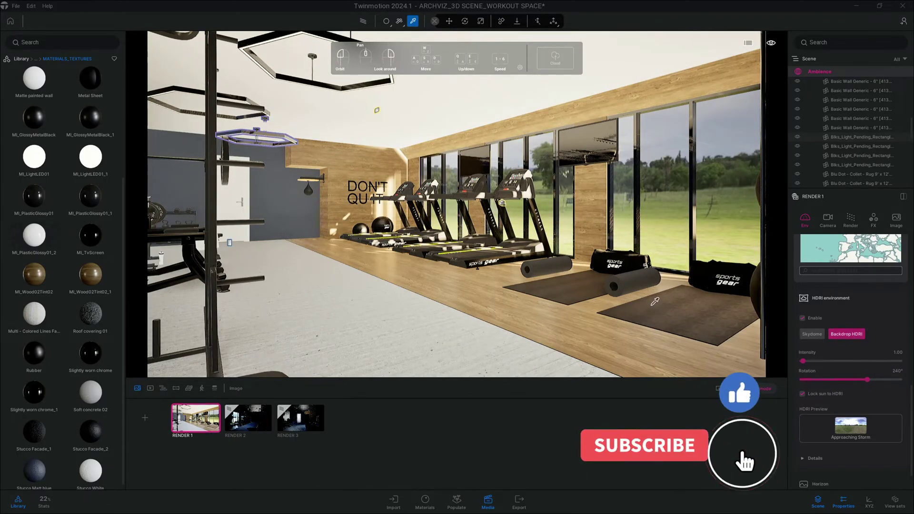
Toggle the HDRI positioning details open and closed, then show RENDER 1's camera settings
left_click(849, 330)
scroll(849, 333, "down", 2)
left_click(848, 397)
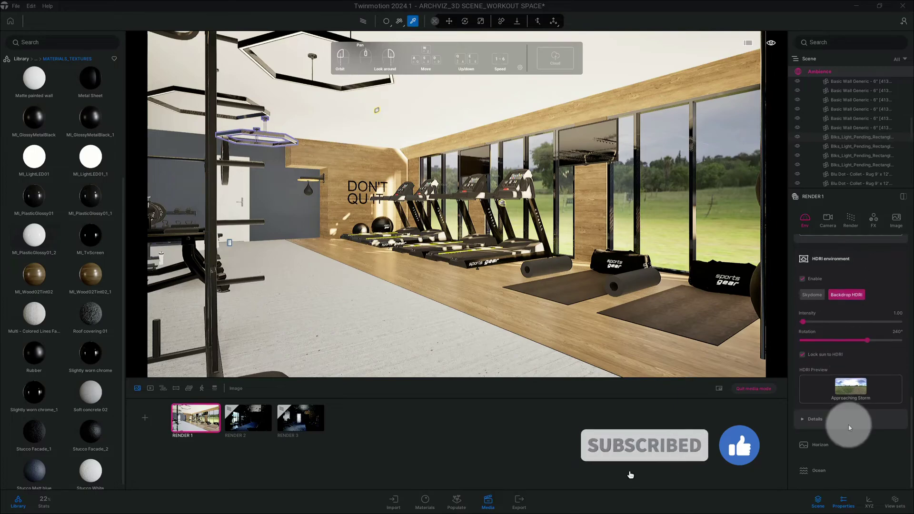
left_click(816, 397)
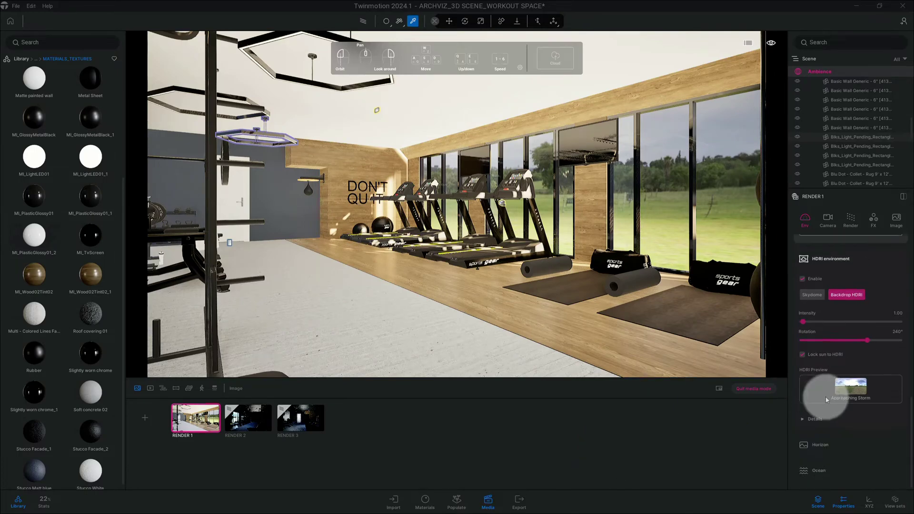
left_click(829, 219)
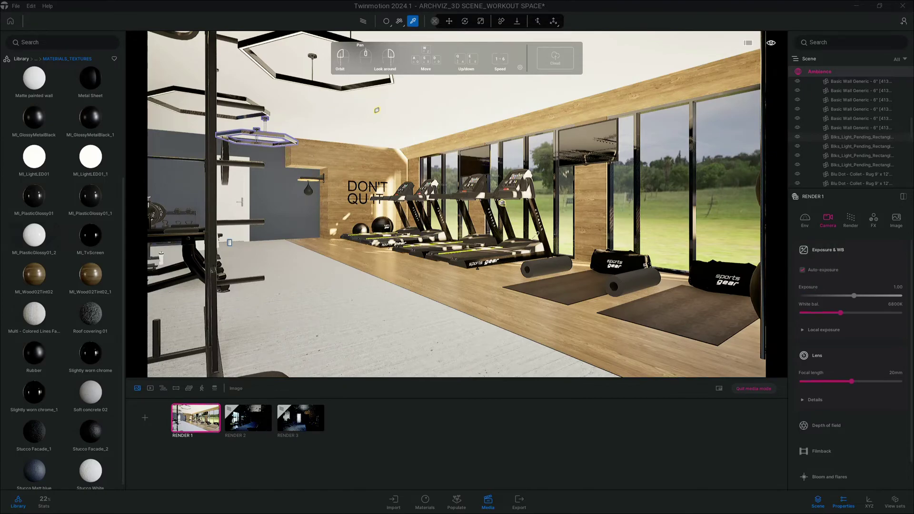
Change the Exposure & WB white balance value from 6800K to 4200K
left_click(846, 284)
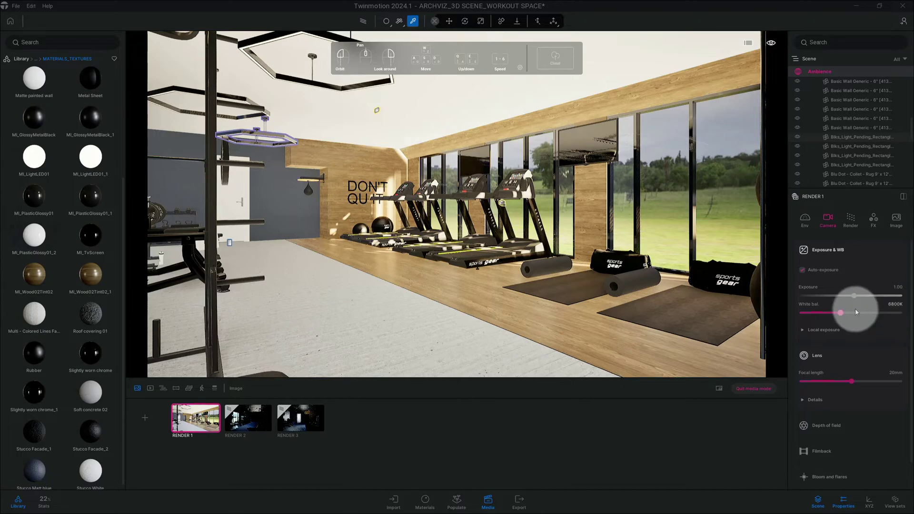
left_click(894, 305)
type("4200")
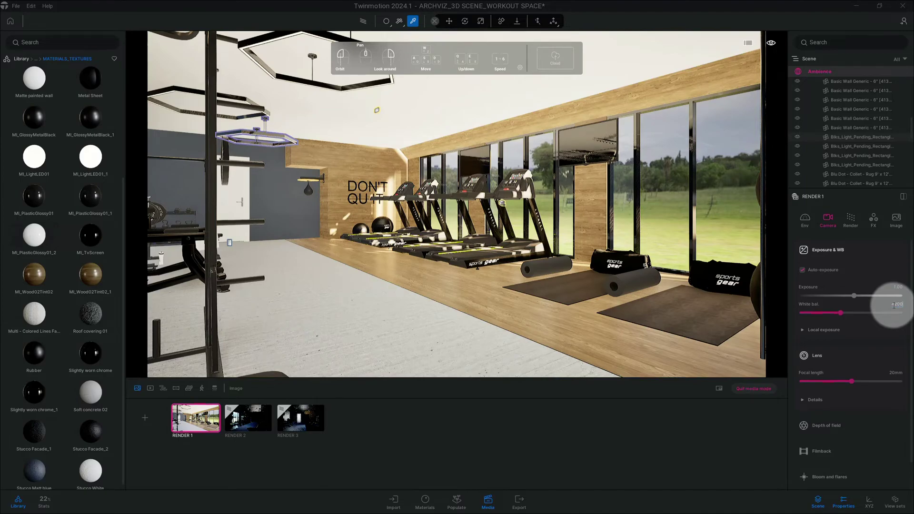
key("Return")
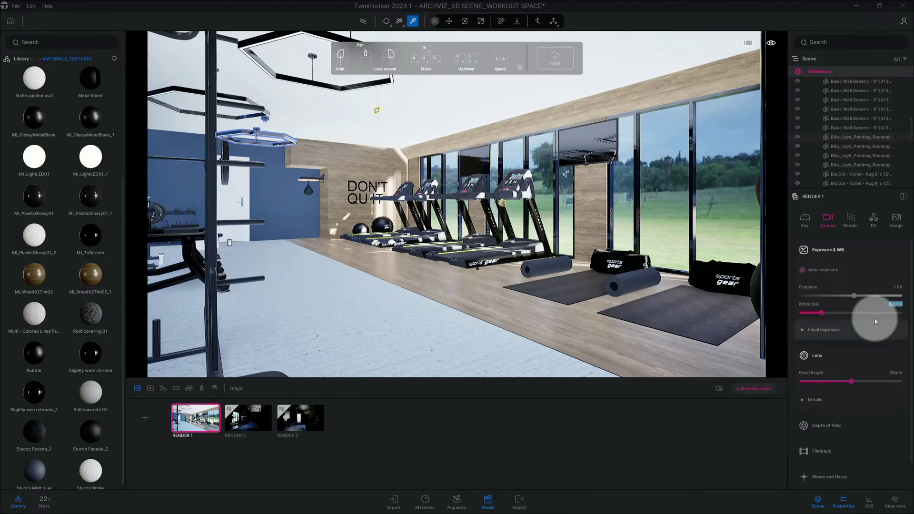
Review and collapse Local exposure, then set the lens focal length to 24mm
left_click(846, 326)
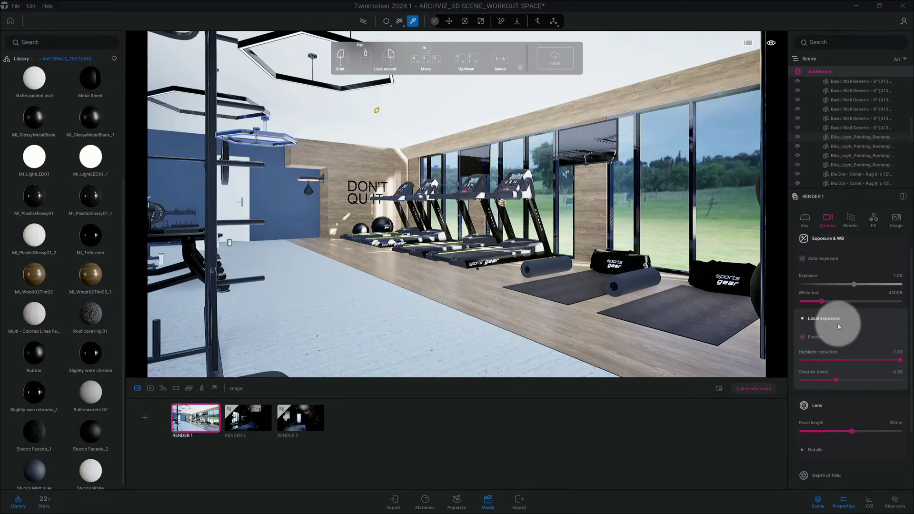
scroll(852, 326, "down", 1)
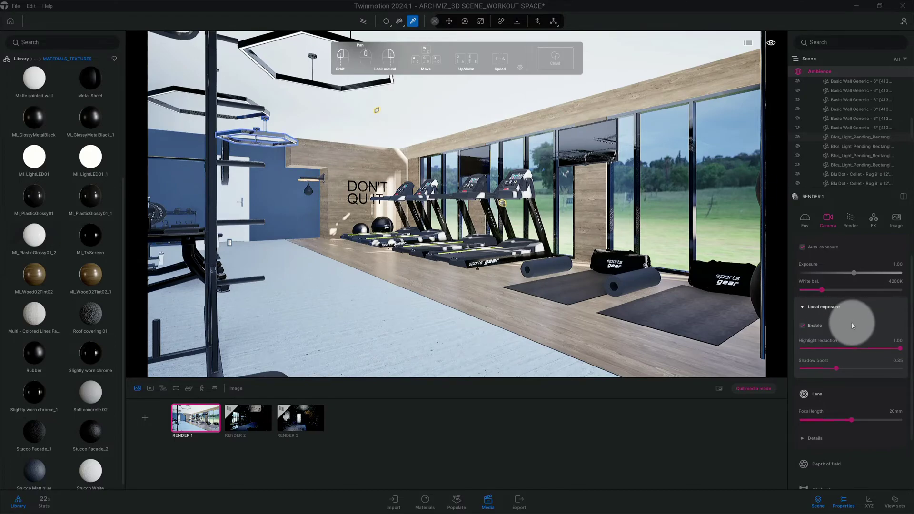
scroll(853, 326, "down", 1)
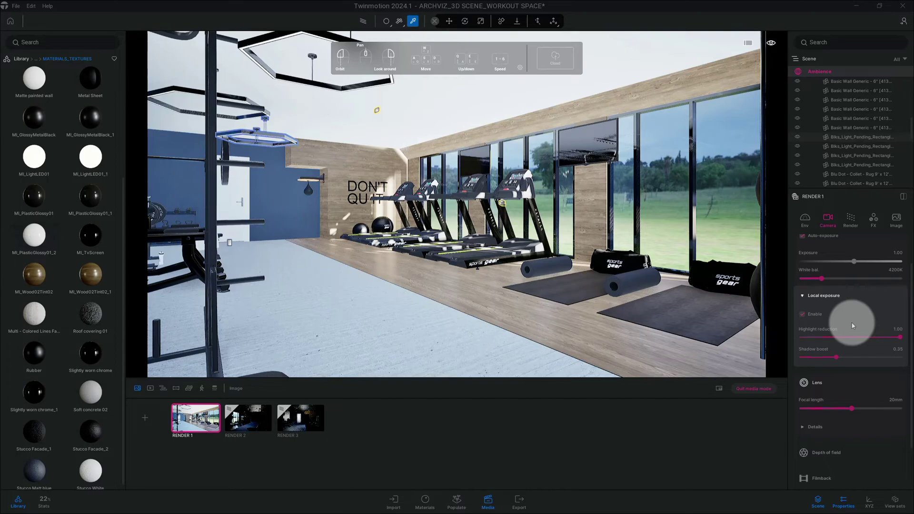
scroll(853, 326, "down", 1)
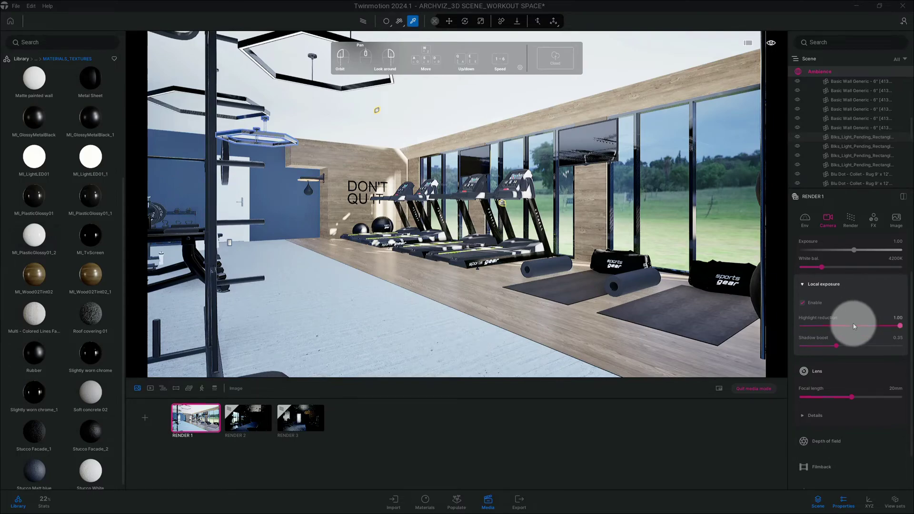
left_click(819, 286)
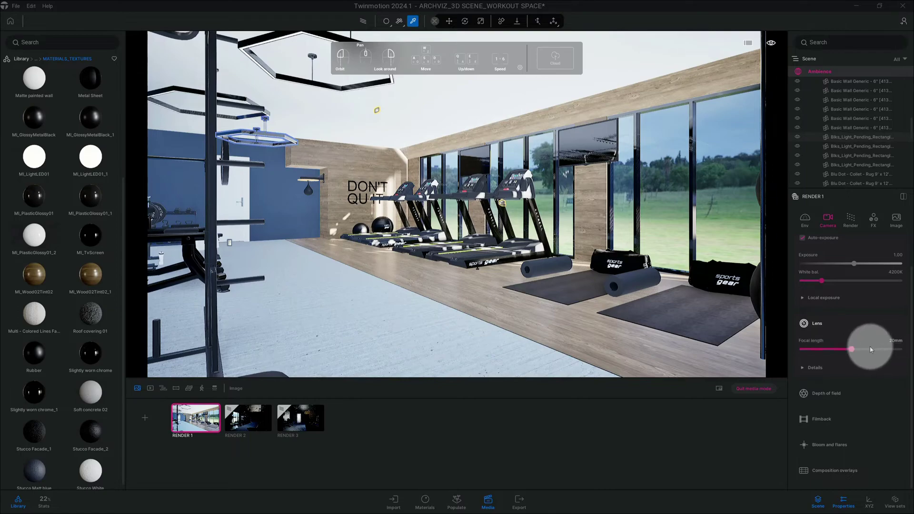
double_click(896, 342)
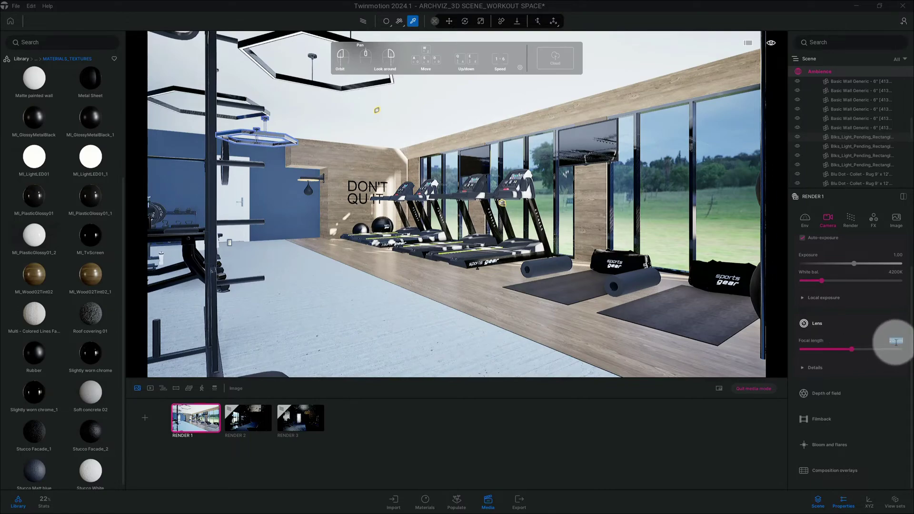
type("24")
key("Return")
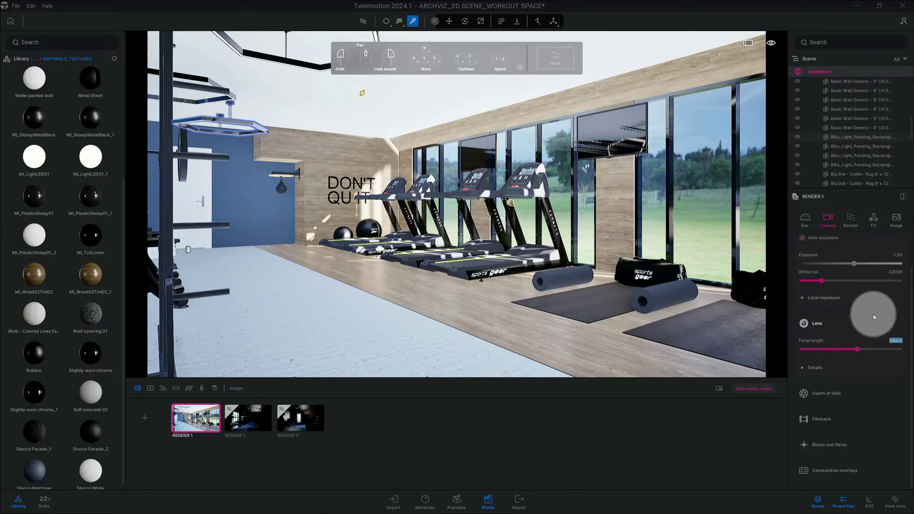
In the lens details, set Vignetting to 65% and Sharpness to 25%
left_click(852, 368)
scroll(844, 366, "down", 2)
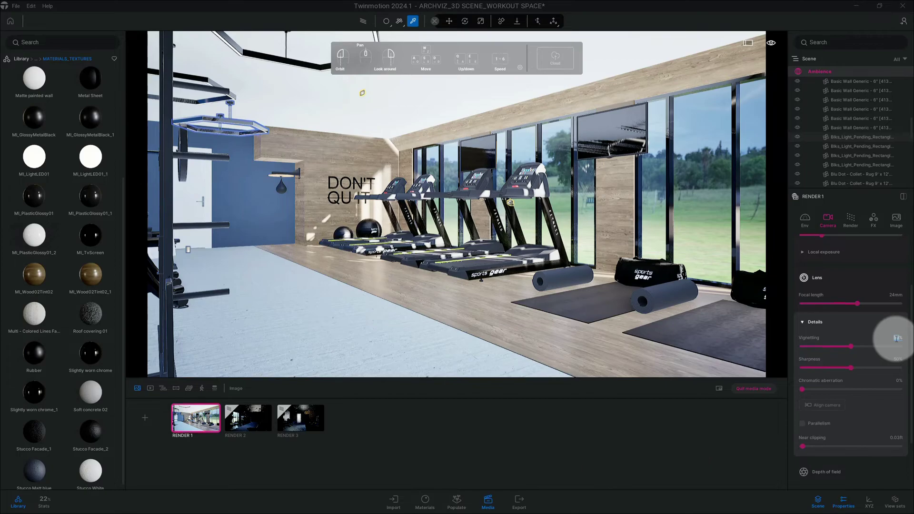
type("65")
key("Return")
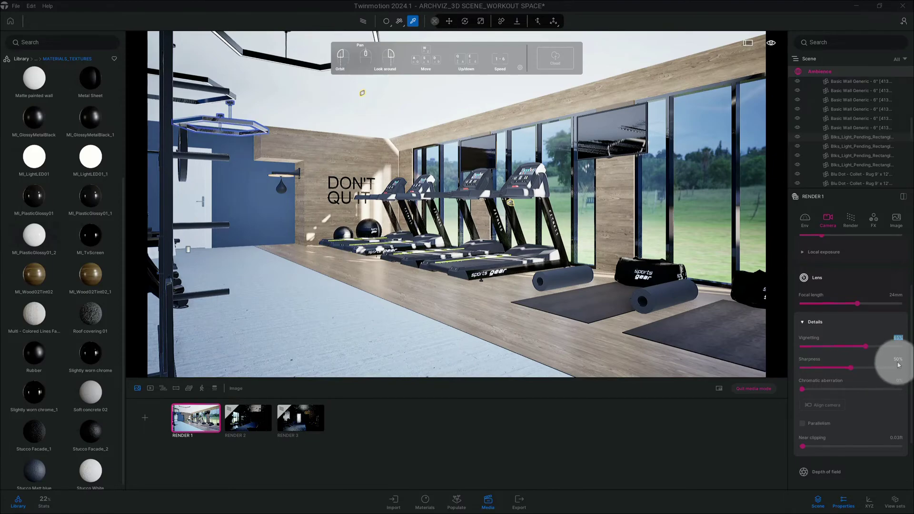
key("BackSpace")
type("25")
key("Return")
Turn on Parallelism and expand the Filmback settings
scroll(872, 373, "down", 1)
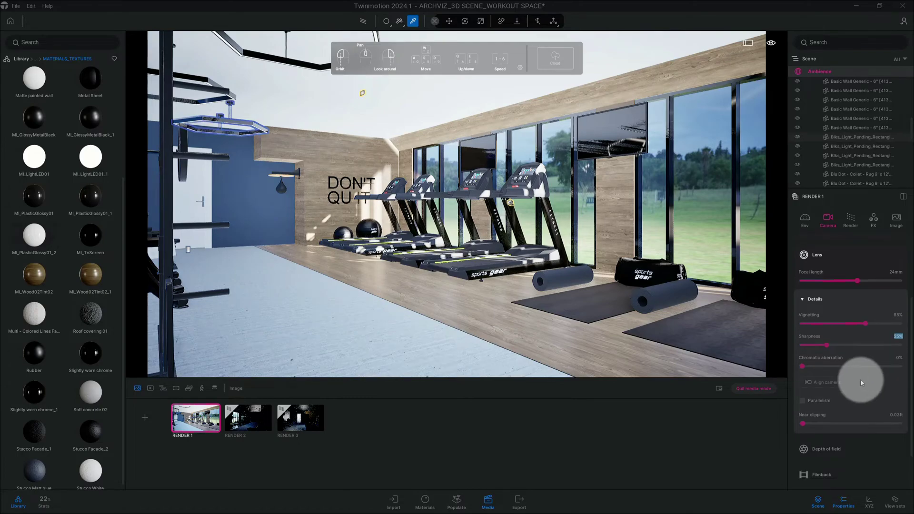
mouse_move(823, 382)
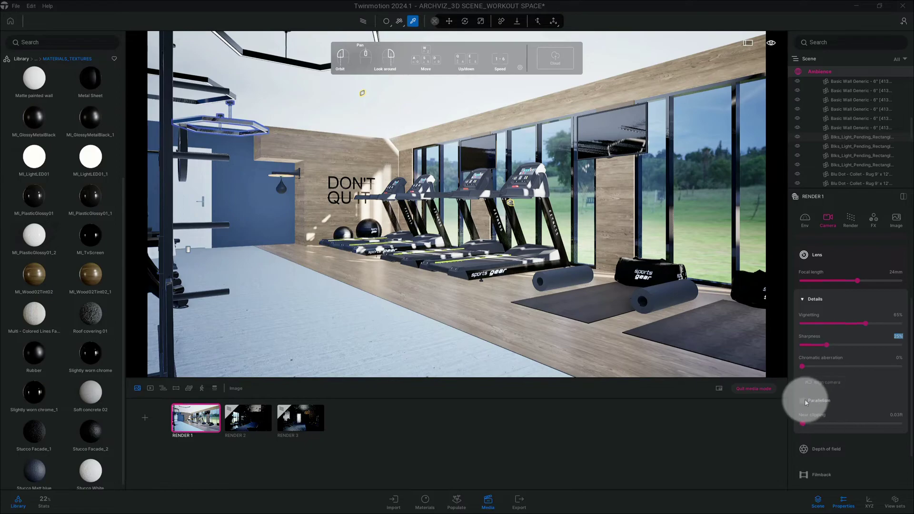
left_click(805, 401)
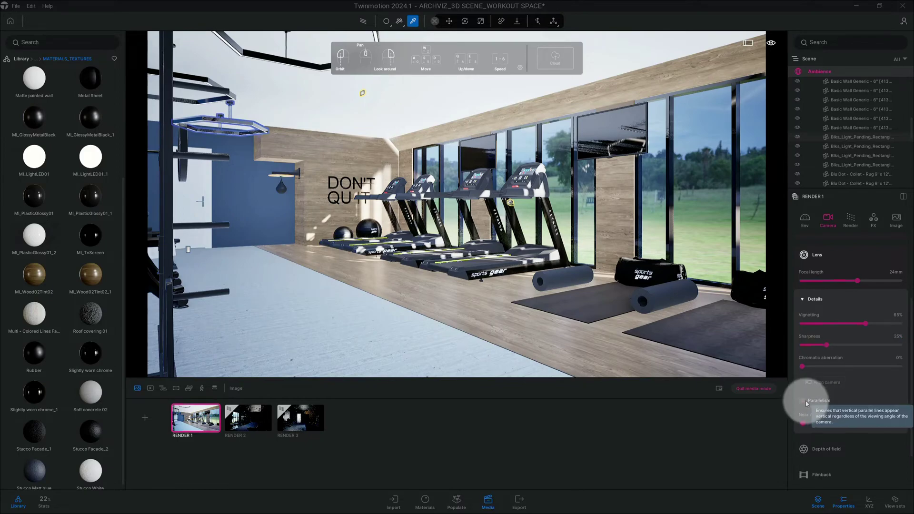
scroll(867, 373, "down", 3)
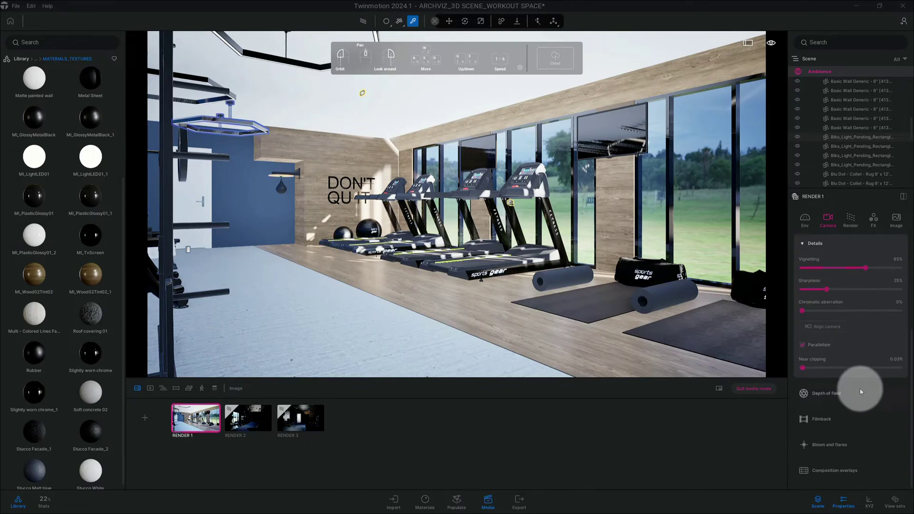
left_click(861, 391)
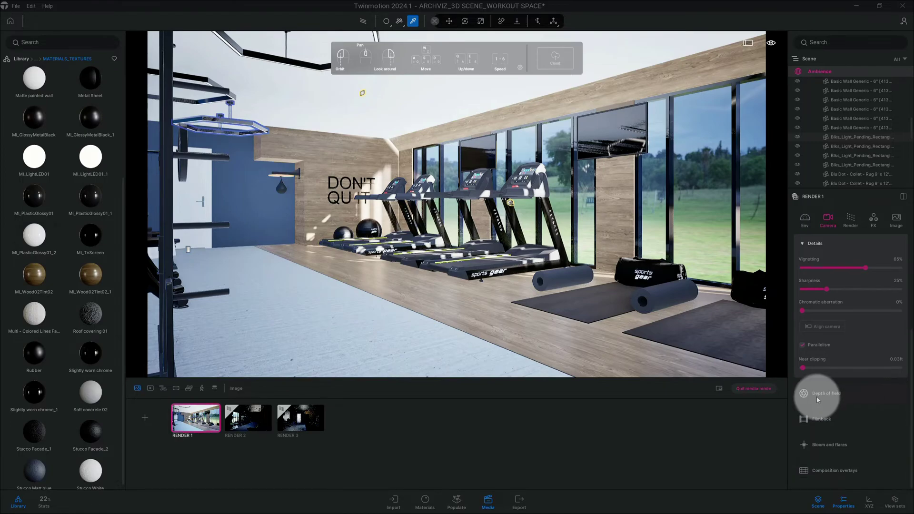
left_click(844, 393)
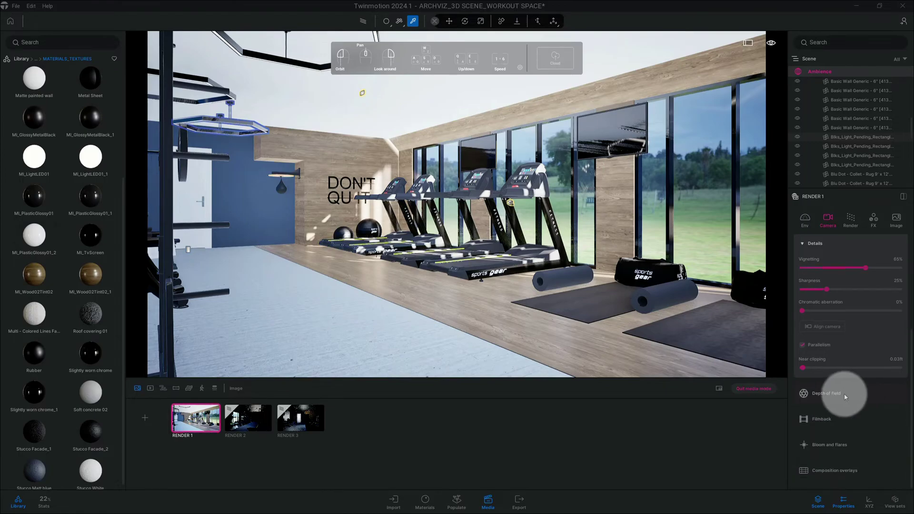
left_click(825, 421)
scroll(861, 414, "down", 3)
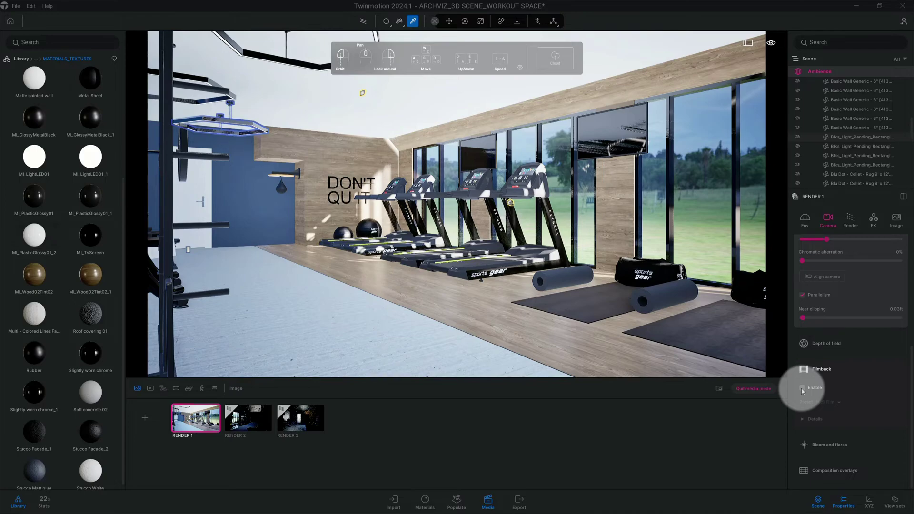
Check the available output sizes under Image settings without changing them
left_click(896, 219)
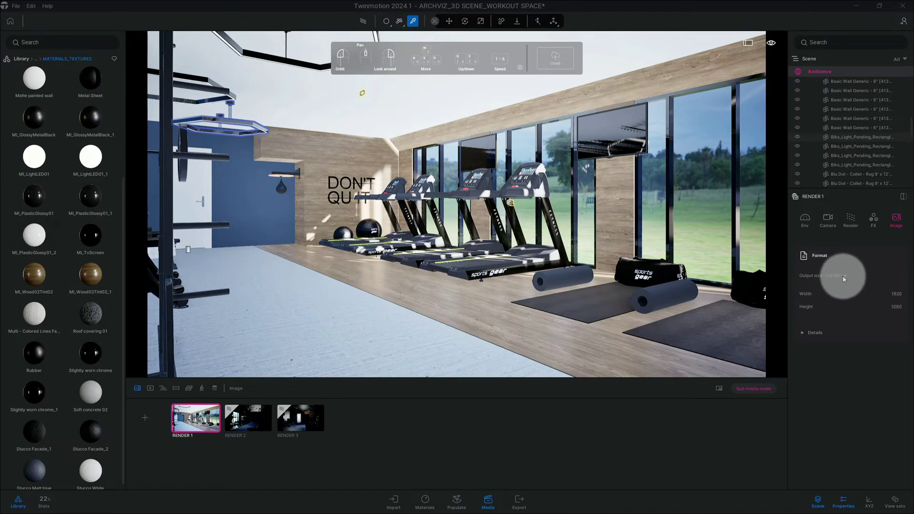
left_click(844, 277)
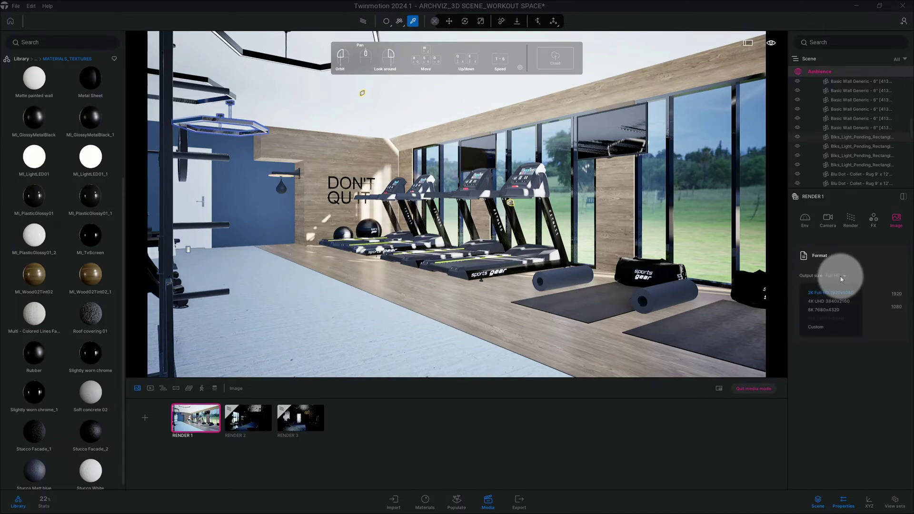
left_click(873, 259)
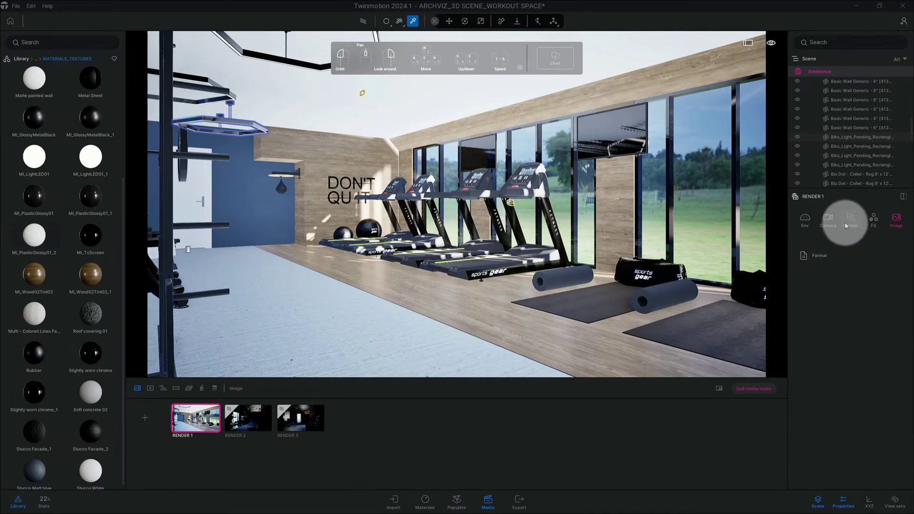
left_click(829, 220)
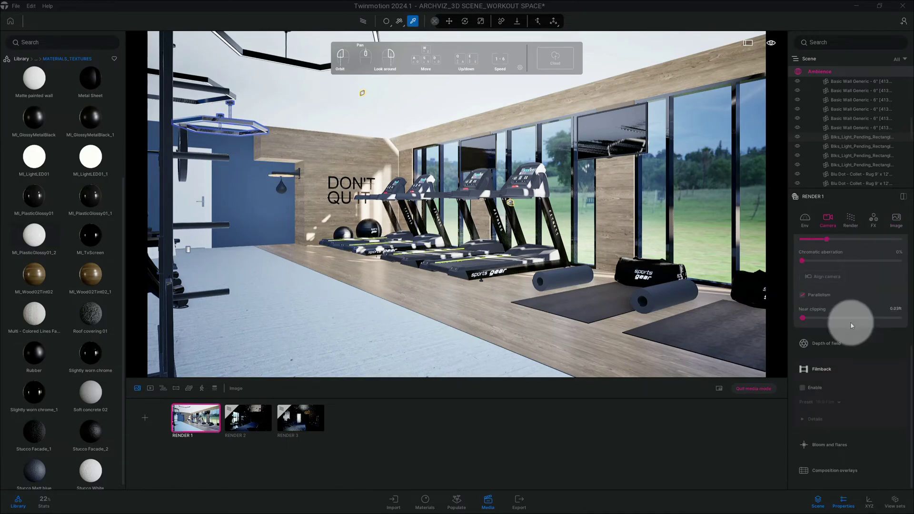
Enable the filmback and choose the 35mm Academy preset
left_click(809, 388)
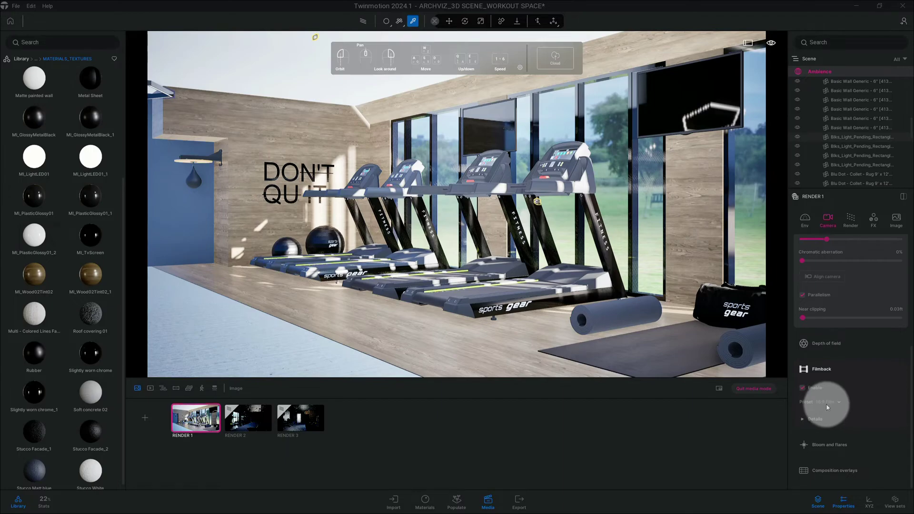
left_click(839, 402)
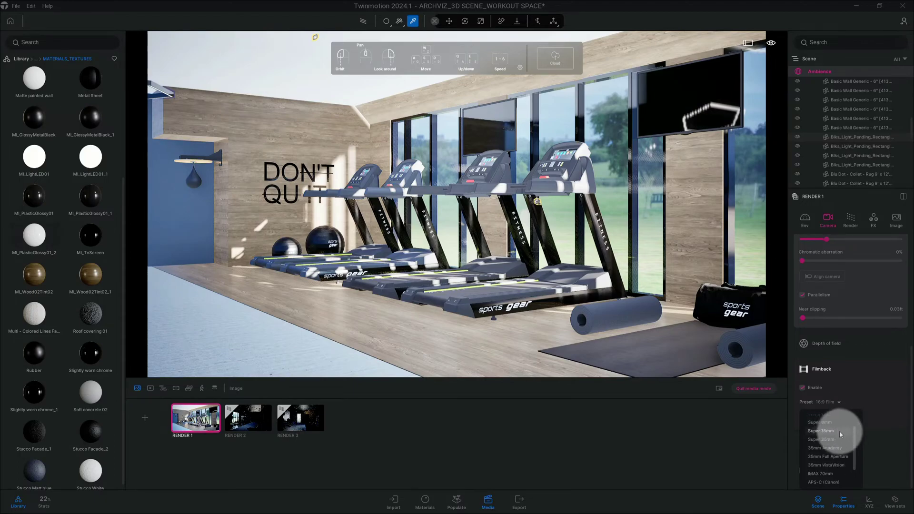
scroll(840, 448, "down", 2)
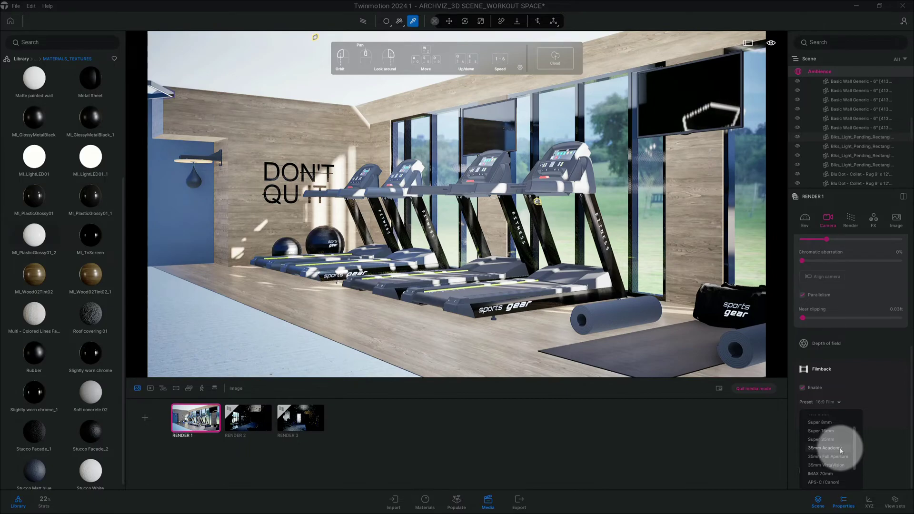
left_click(842, 450)
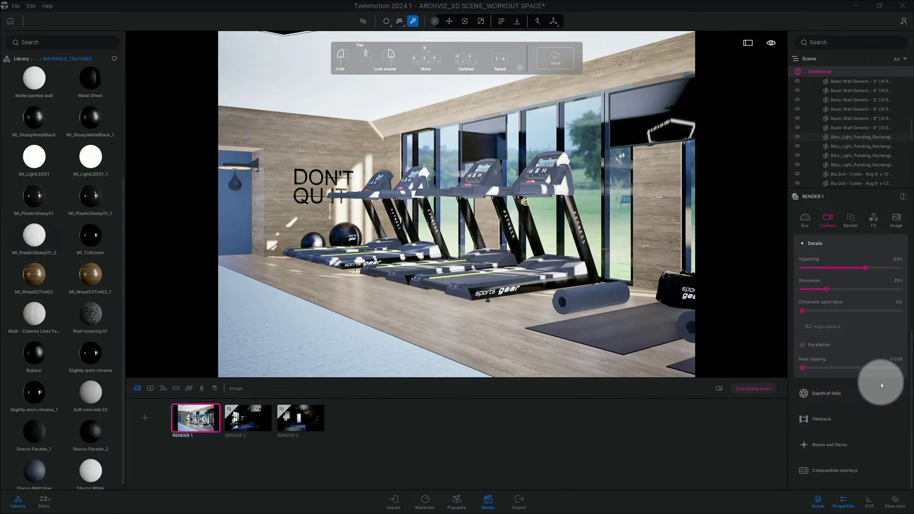
left_click(853, 421)
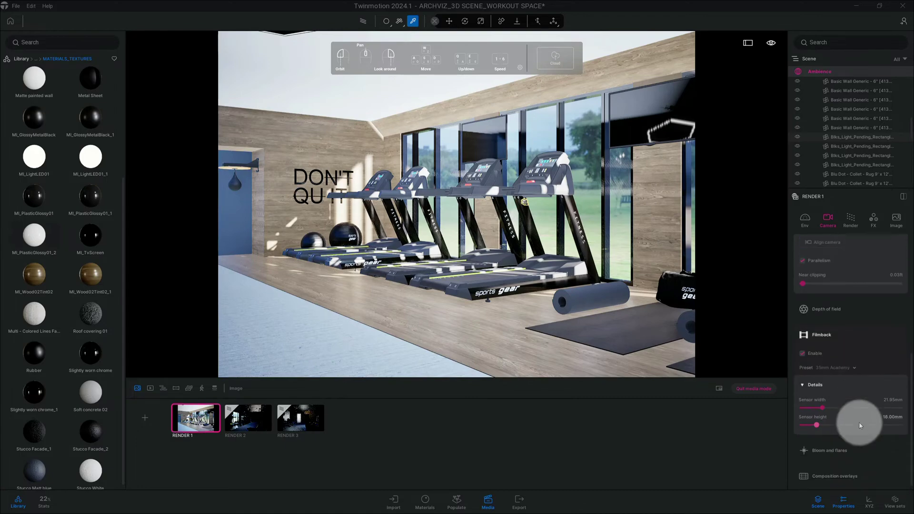
left_click(833, 385)
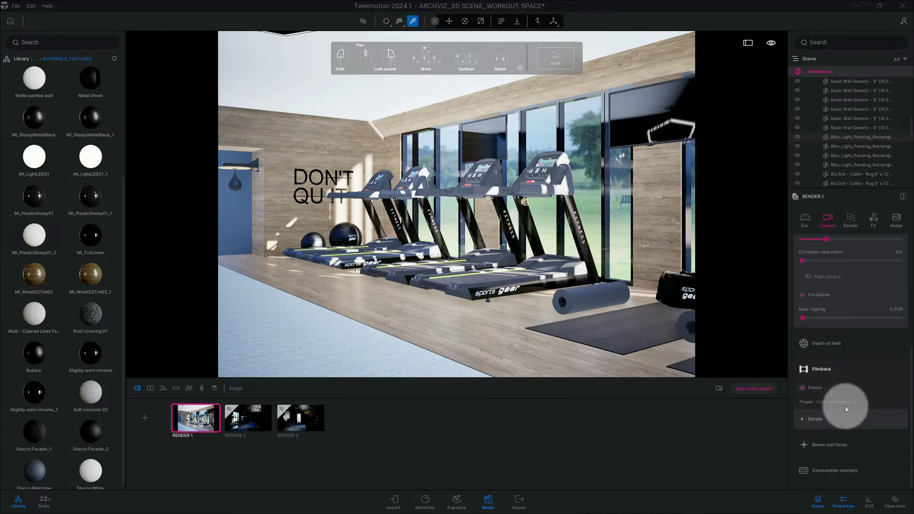
Expand Bloom and flares and set Bloom intensity to 10.00
left_click(862, 439)
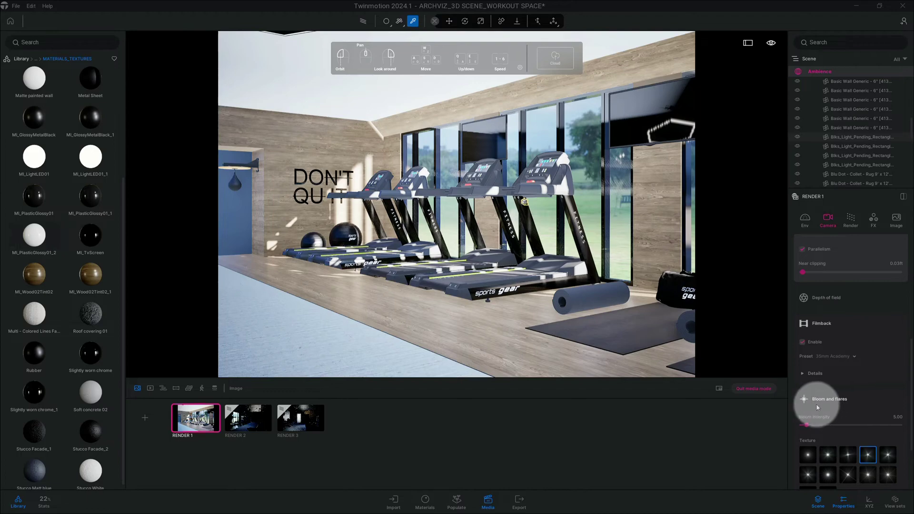
scroll(853, 402, "down", 1)
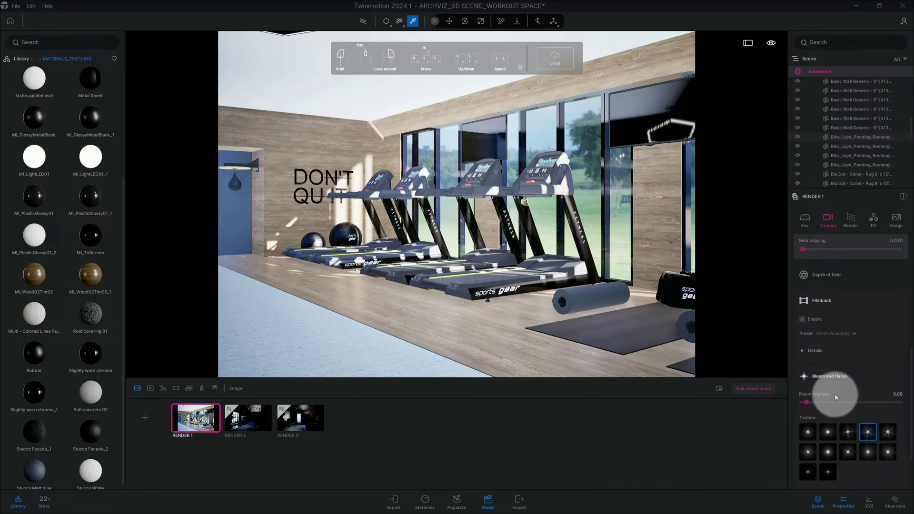
left_click(898, 394)
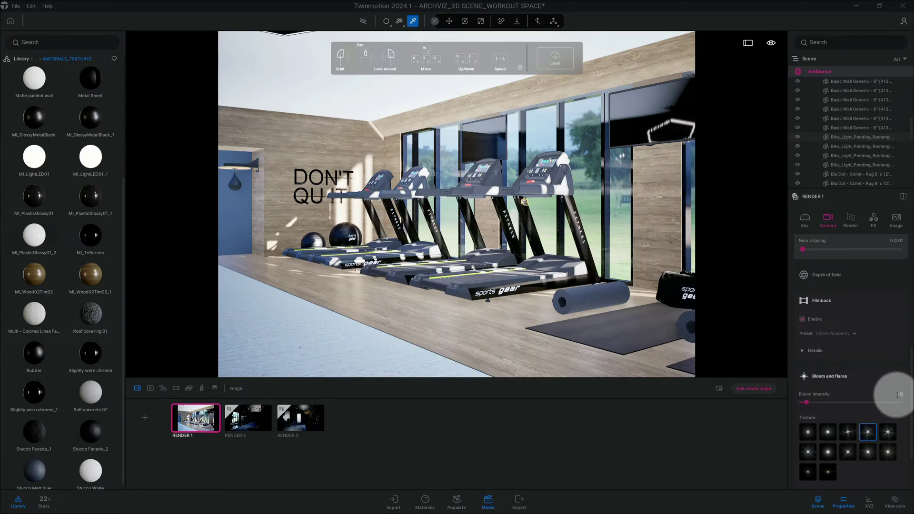
key("Return")
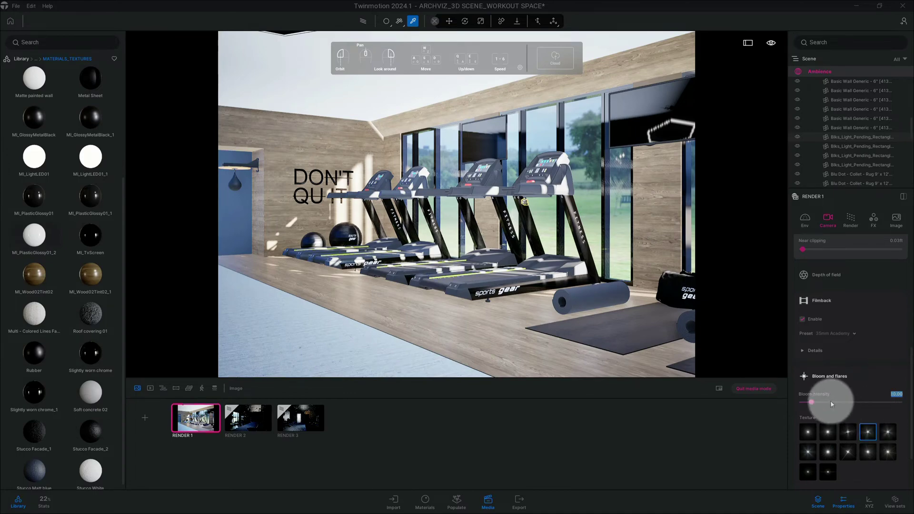
scroll(880, 379, "up", 1)
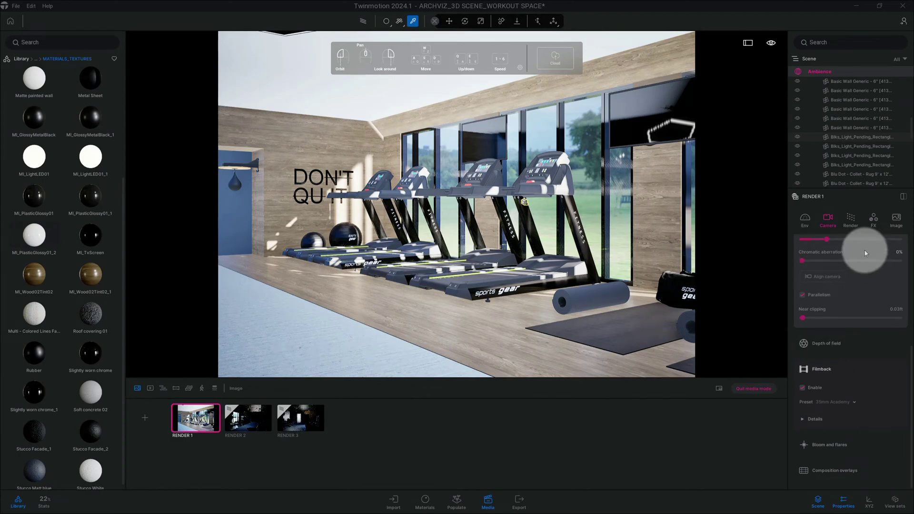
Set Render 1's color grading contrast to 64 and saturation to 45
left_click(851, 224)
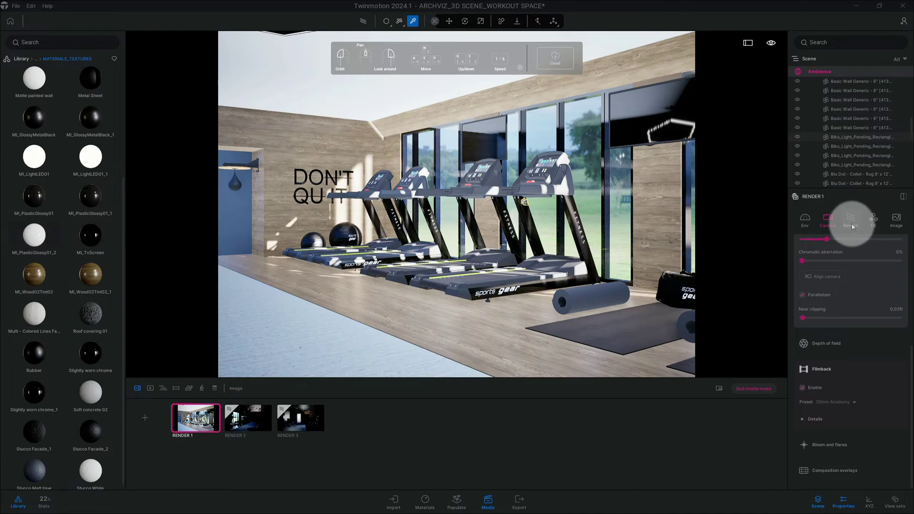
left_click(874, 221)
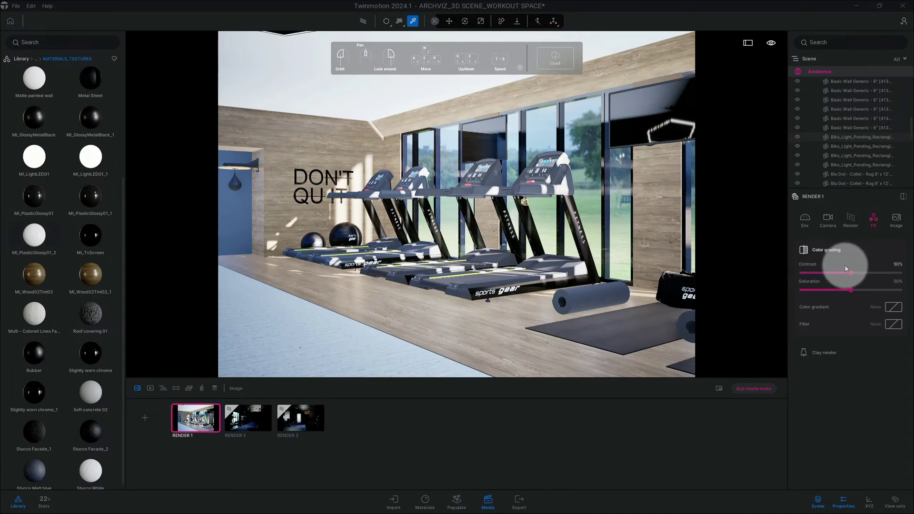
left_click(897, 264)
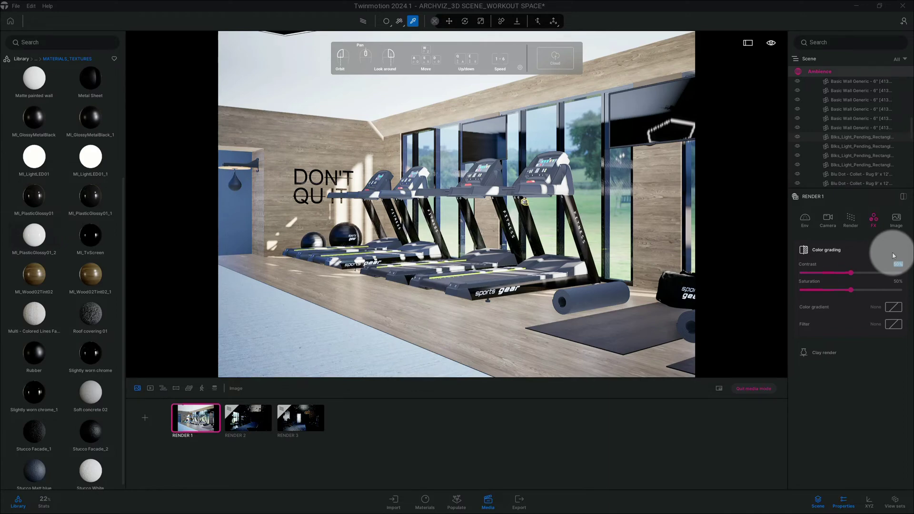
type("64")
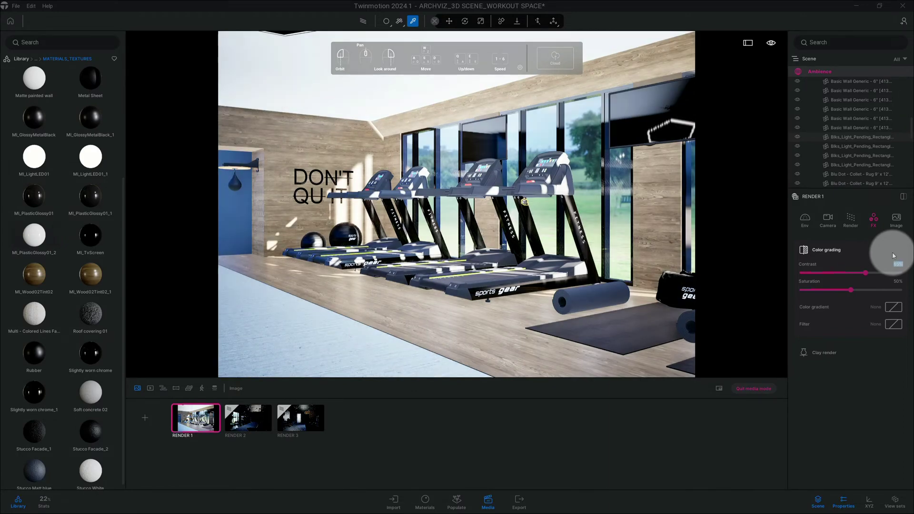
left_click(898, 282)
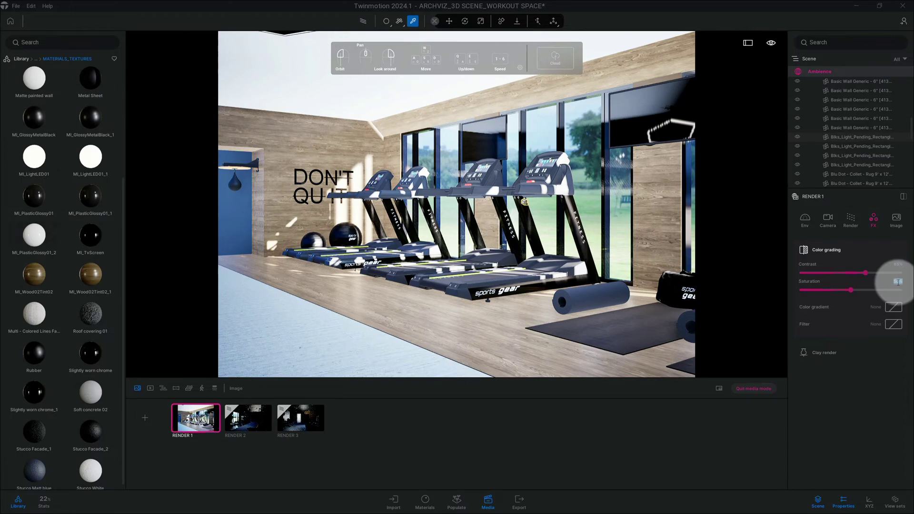
type("45")
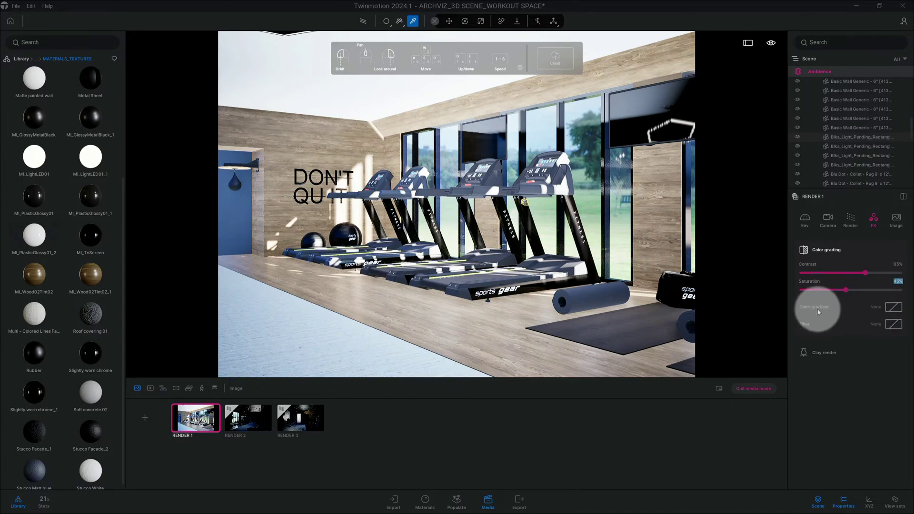
left_click(894, 308)
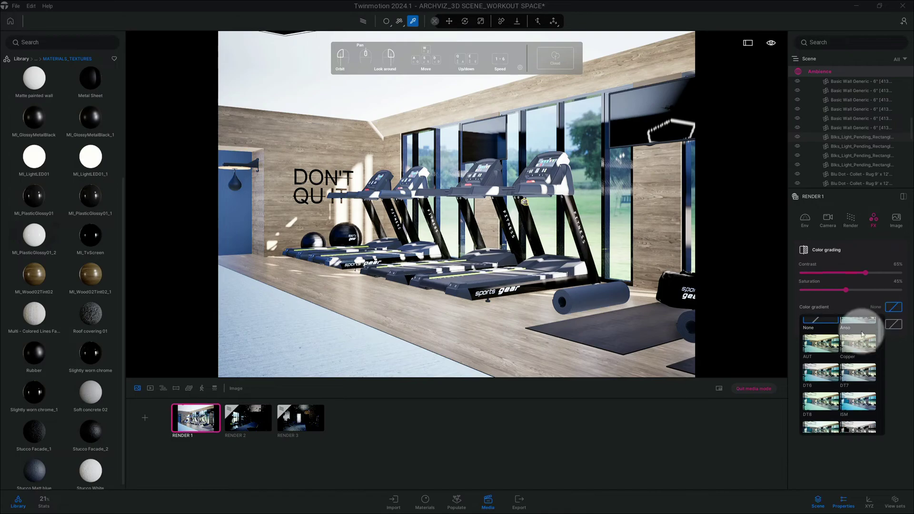
scroll(853, 331, "down", 2)
scroll(850, 334, "down", 1)
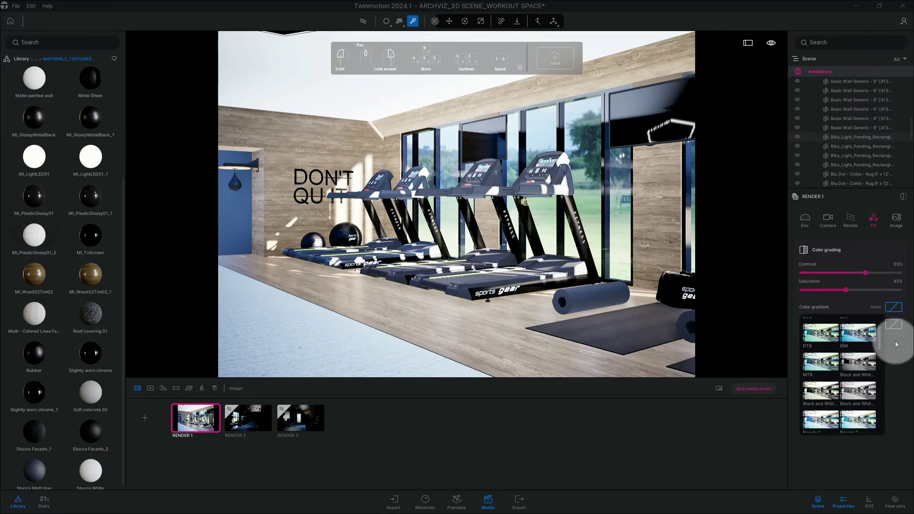
left_click(891, 325)
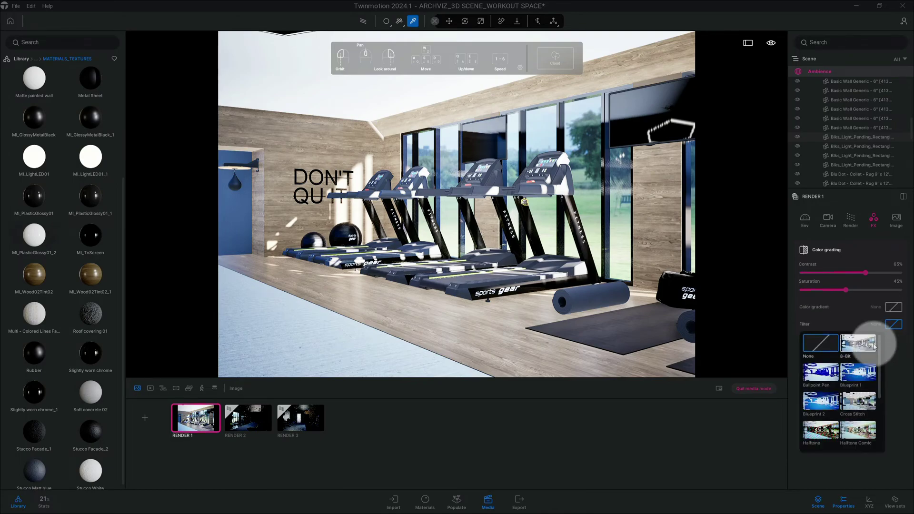
scroll(838, 381, "down", 1)
scroll(831, 365, "down", 1)
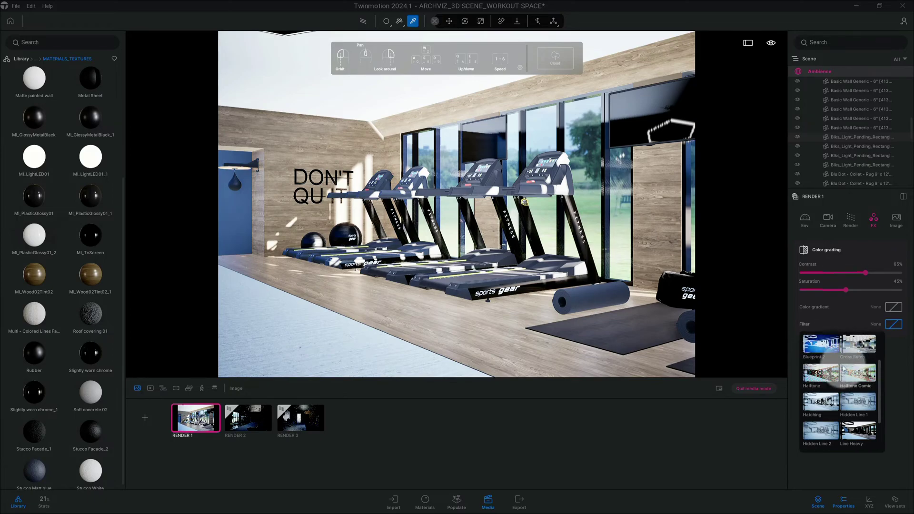
scroll(829, 375, "down", 1)
scroll(837, 379, "down", 1)
scroll(837, 378, "down", 1)
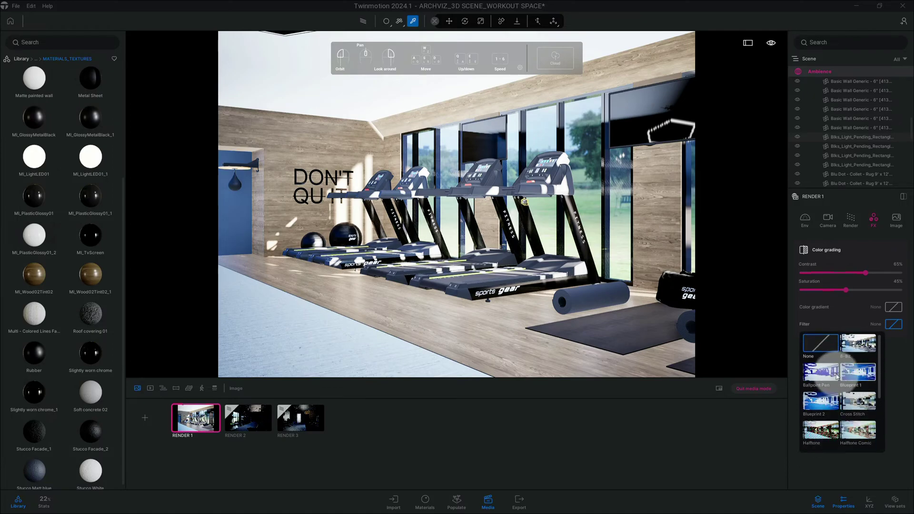
left_click(894, 364)
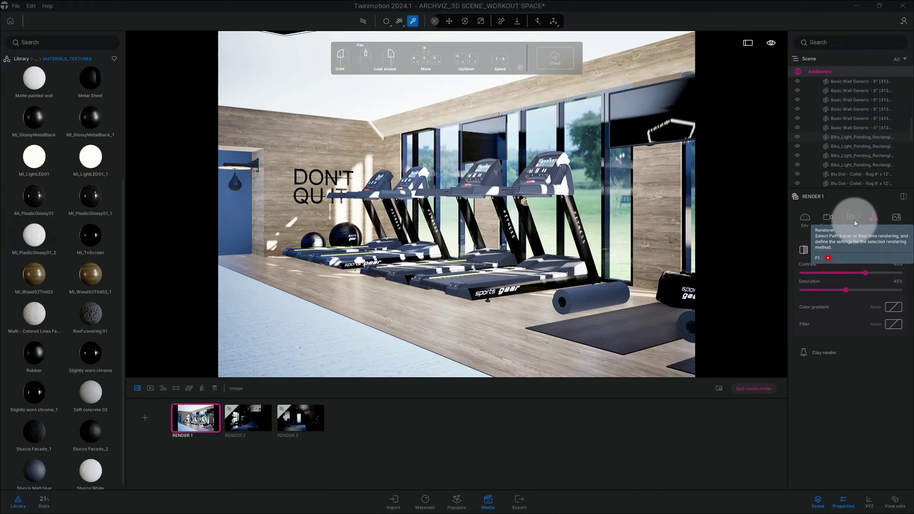
Switch Render 1's renderer from real time to the Path tracer
left_click(855, 222)
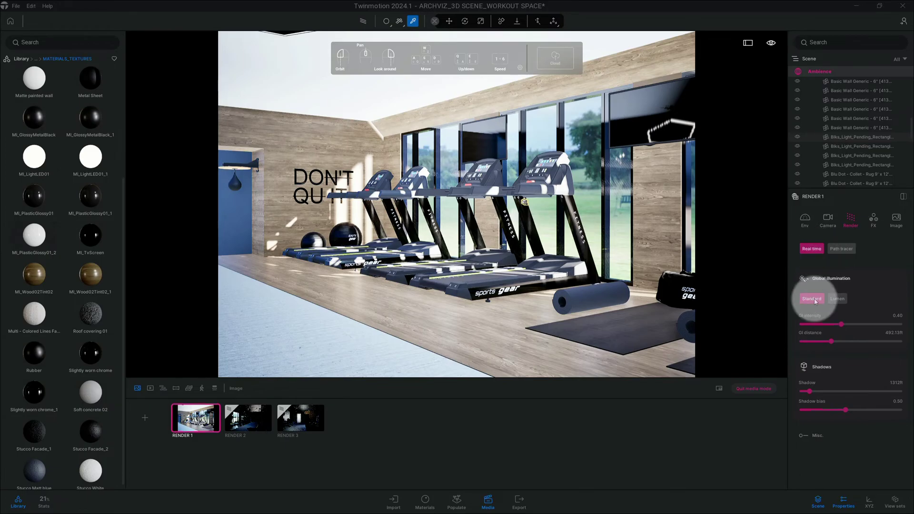
left_click(842, 249)
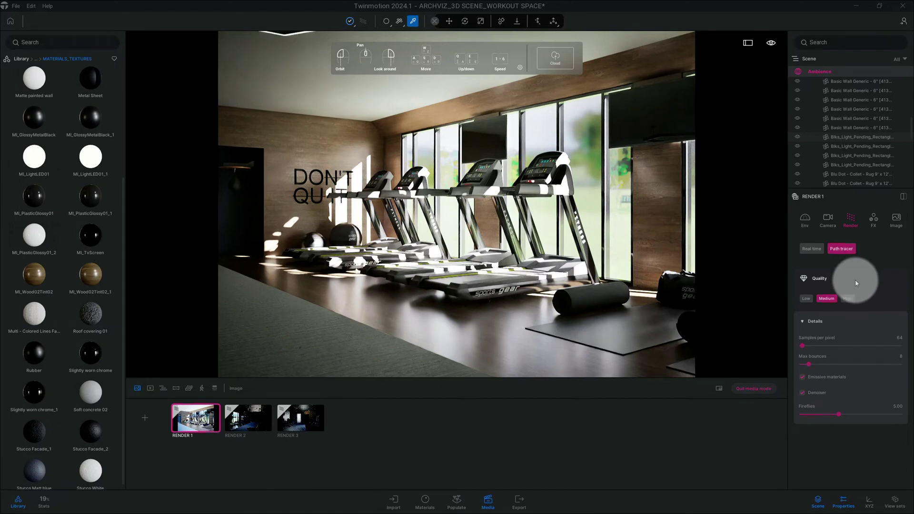
Set the path tracer to High quality with 2048 samples per pixel and fireflies at 3
left_click(852, 298)
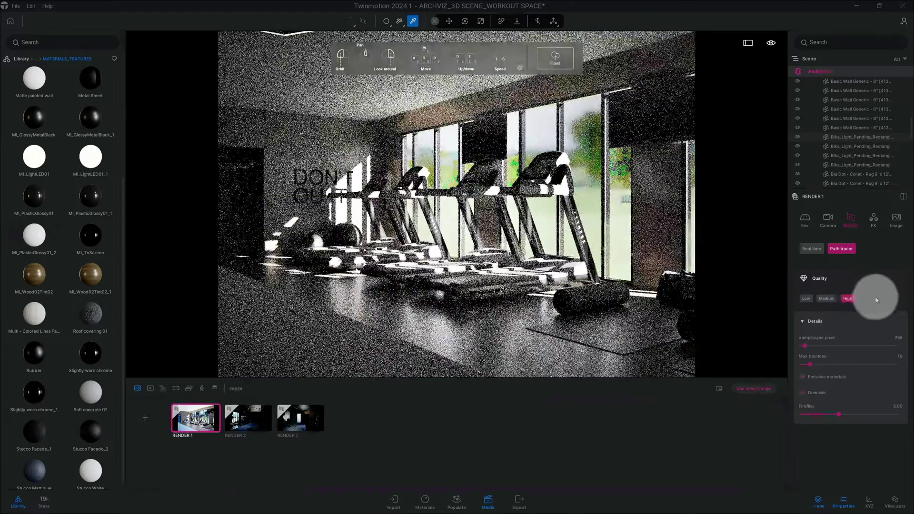
double_click(899, 338)
type("2048")
key("Return")
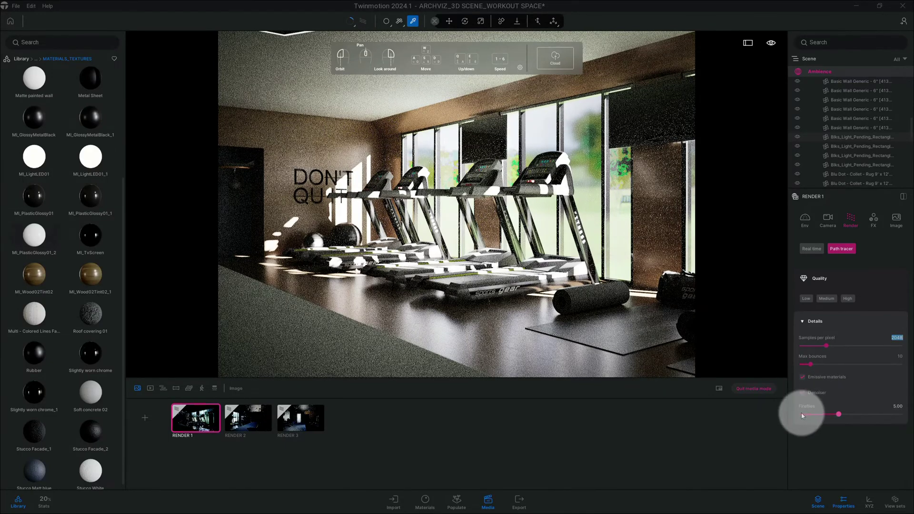
left_click(900, 407)
type("30")
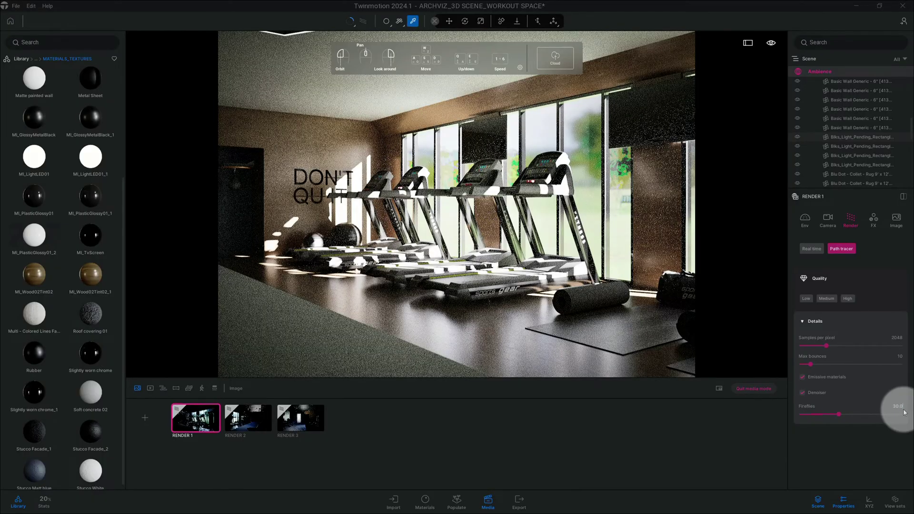
key("Return")
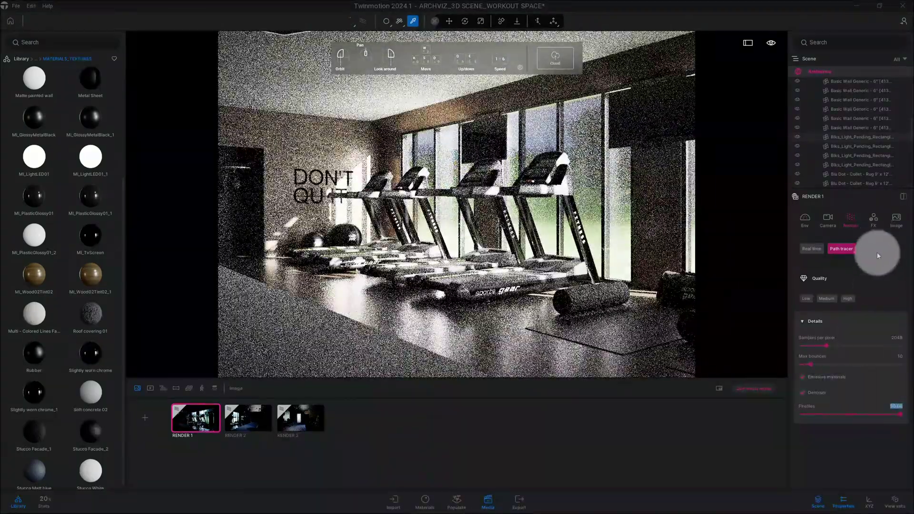
Enable tiled rendering in Render 1's image format details and return the library to top-level categories
left_click(897, 220)
left_click(834, 258)
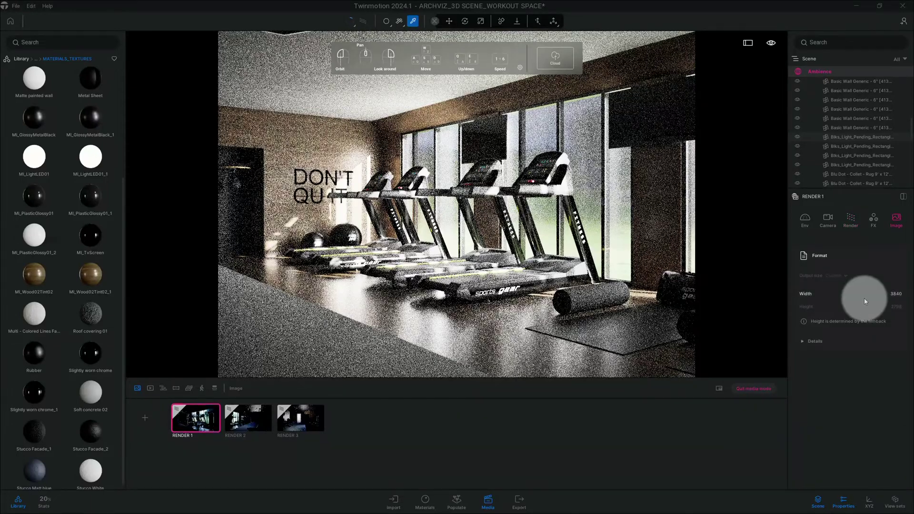
left_click(839, 341)
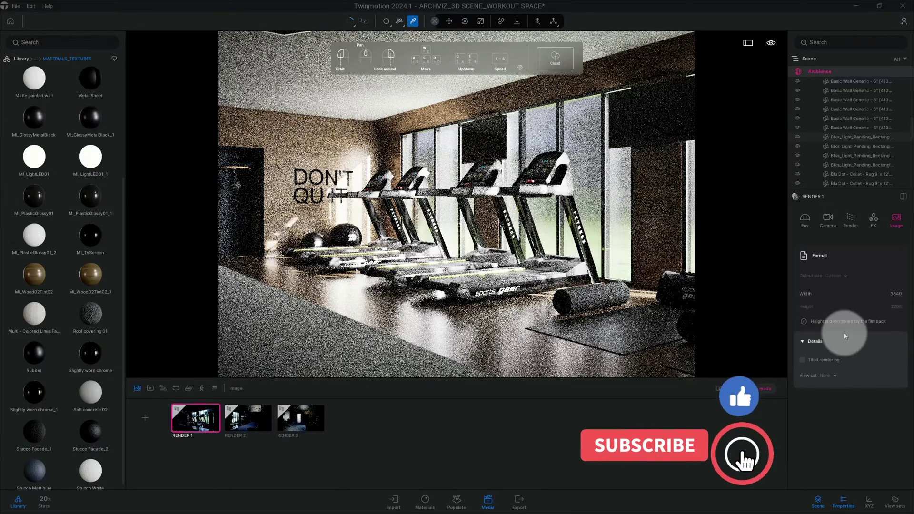
left_click(806, 364)
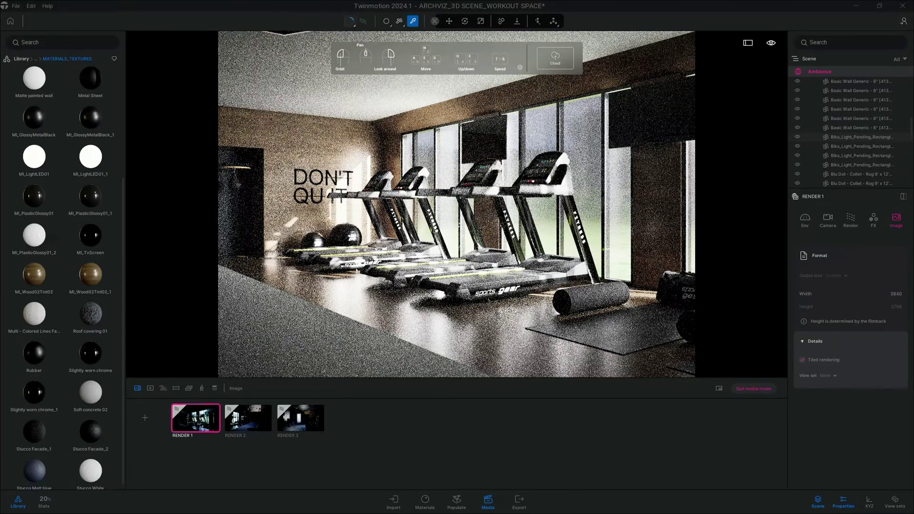
left_click(21, 58)
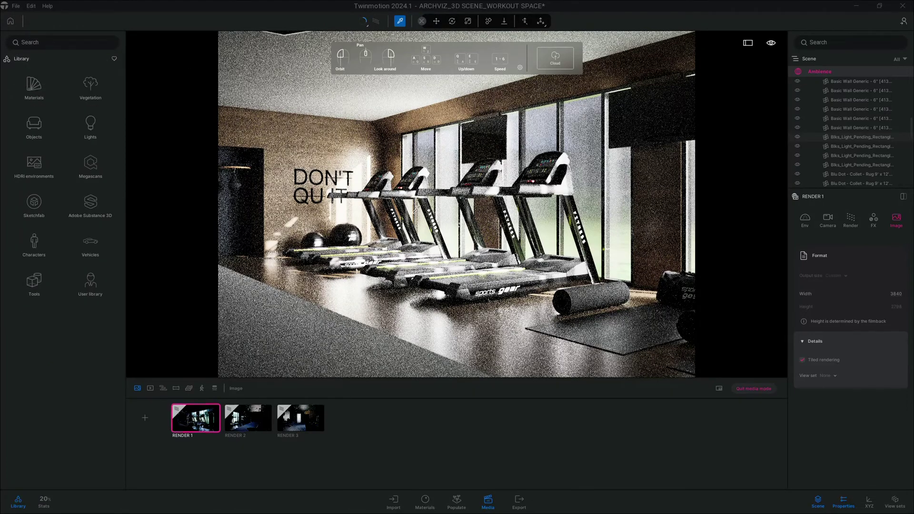
Scan Render 1's environment lighting, then show its camera settings: 4200K white balance, 24mm focal length
left_click(790, 234)
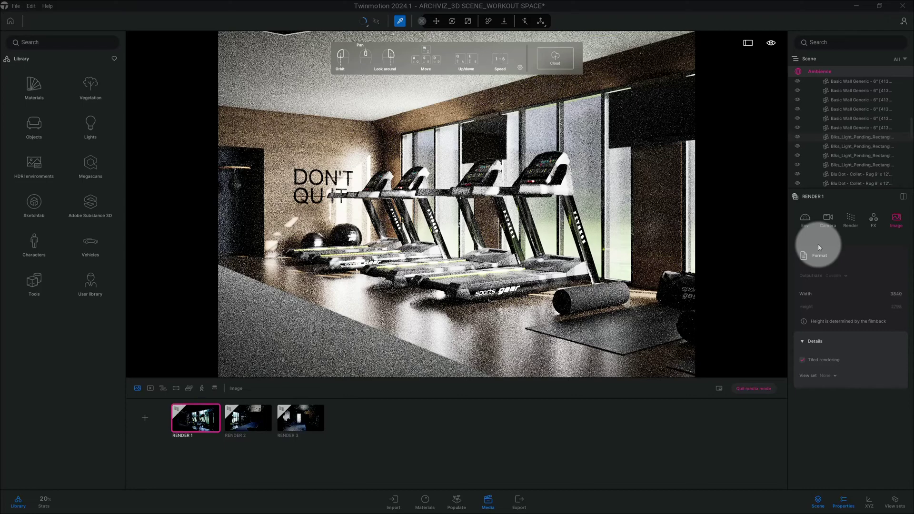
left_click(806, 223)
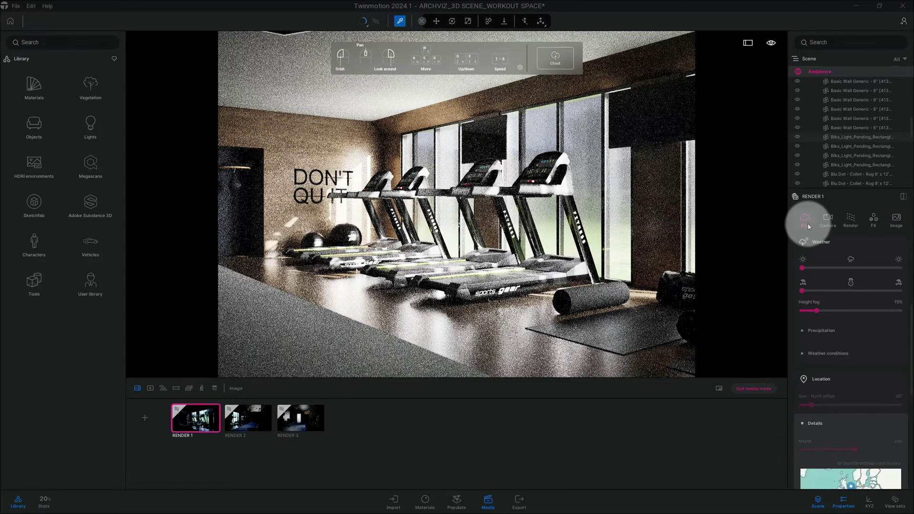
scroll(850, 274, "up", 3)
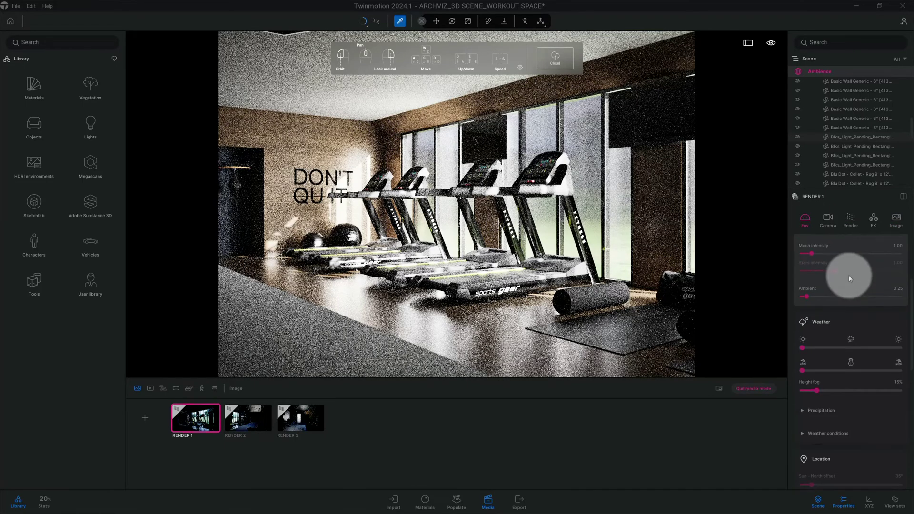
scroll(851, 279, "up", 2)
scroll(850, 278, "up", 2)
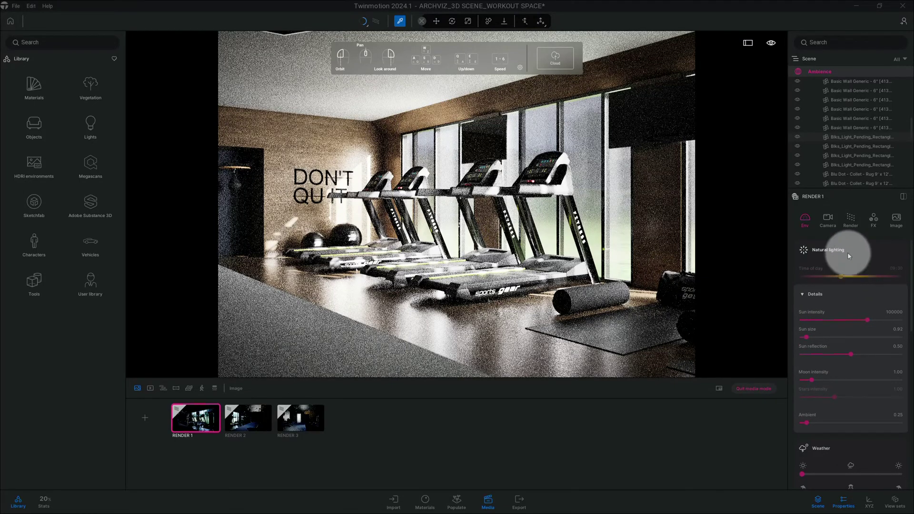
left_click(832, 226)
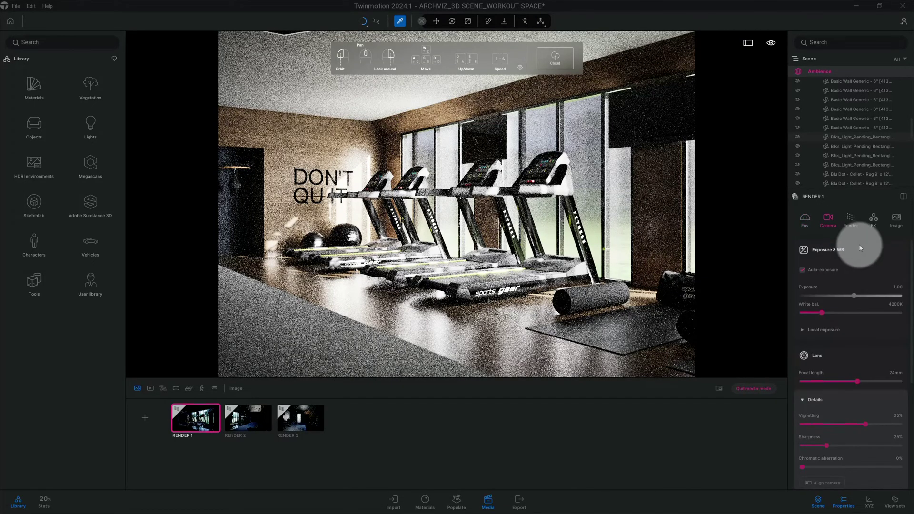